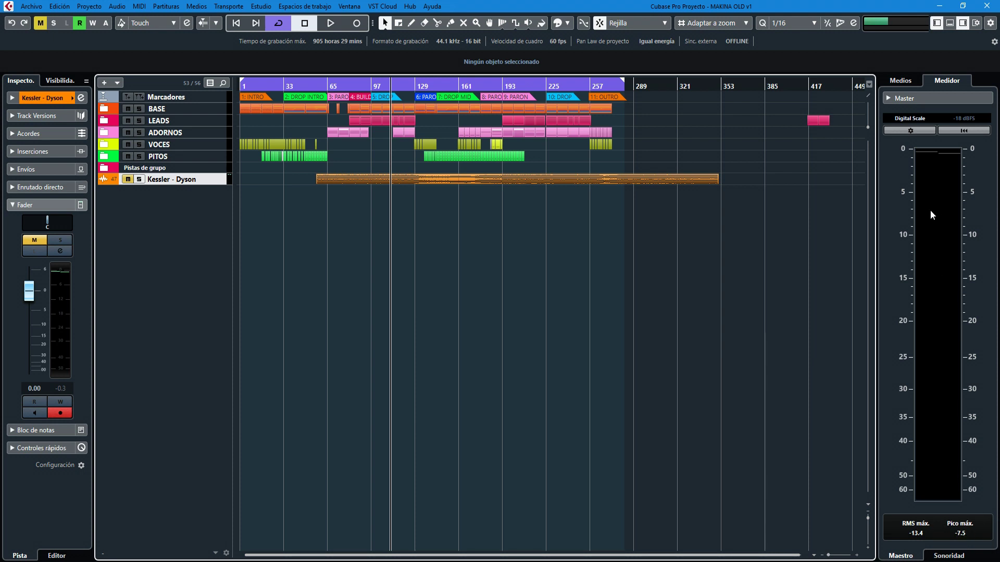
# Play a short excerpt of the arrangement, and place the playback position at the first DROP marker at bar 97
pyautogui.press('space')
pyautogui.press('space')
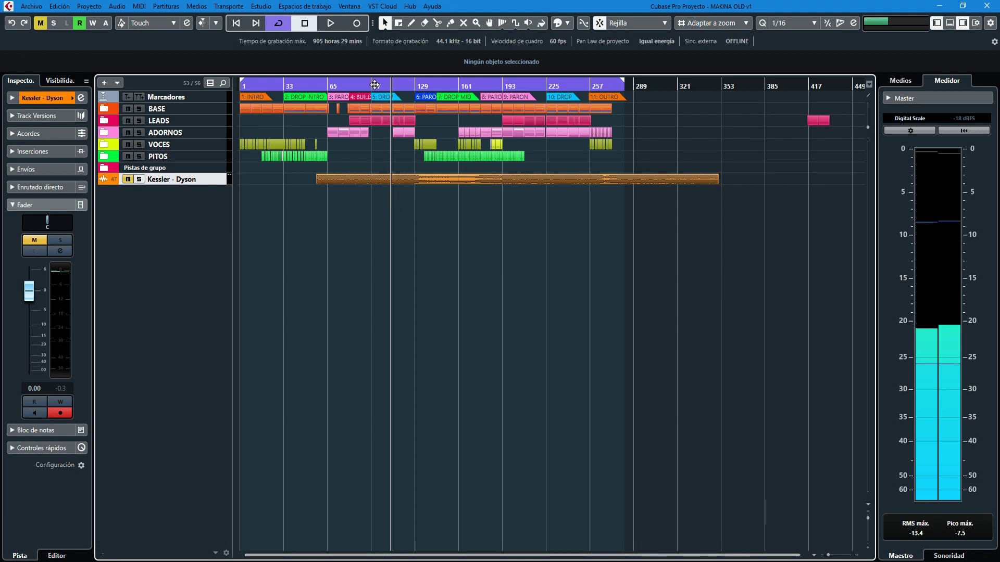
pyautogui.click(371, 87)
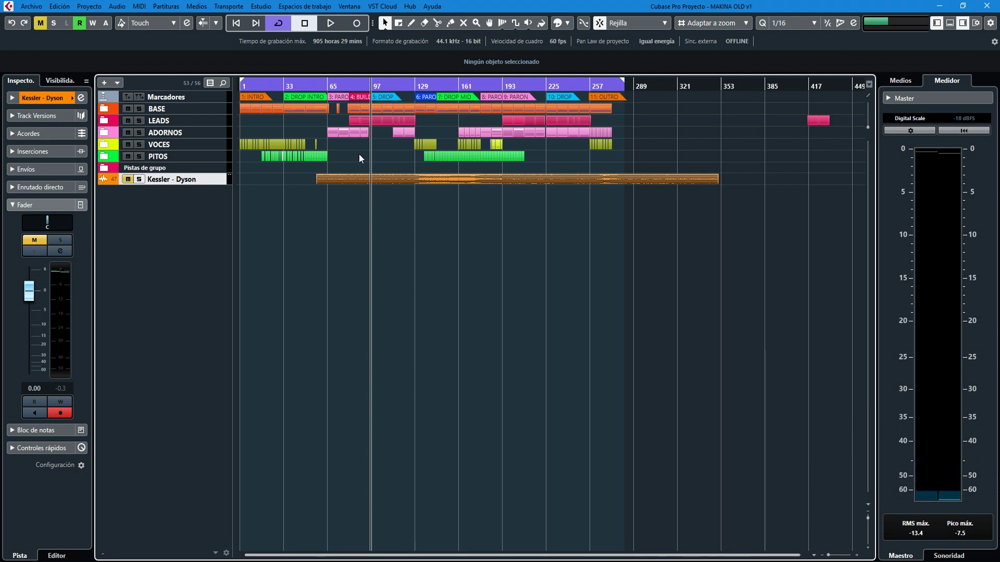
# Select the BASE folder track
pyautogui.press('h')
pyautogui.press('h')
pyautogui.press('h')
pyautogui.press('h')
pyautogui.press('h')
pyautogui.press('g')
pyautogui.press('g')
pyautogui.press('g')
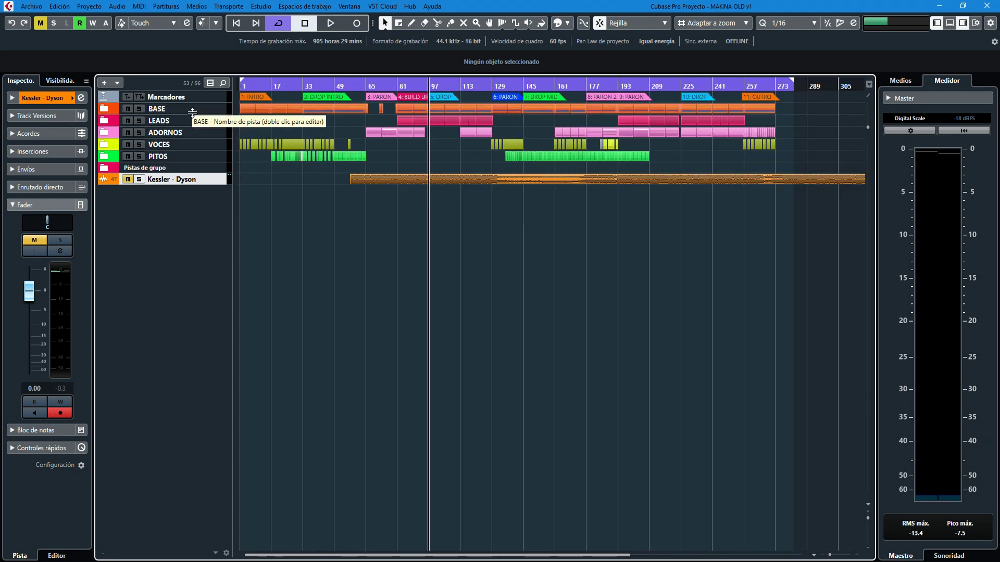
pyautogui.moveTo(192, 112)
pyautogui.mouseDown()
pyautogui.moveTo(183, 189)
pyautogui.moveTo(186, 119)
pyautogui.moveTo(195, 166)
pyautogui.moveTo(201, 106)
pyautogui.moveTo(201, 141)
pyautogui.moveTo(201, 115)
pyautogui.mouseUp()
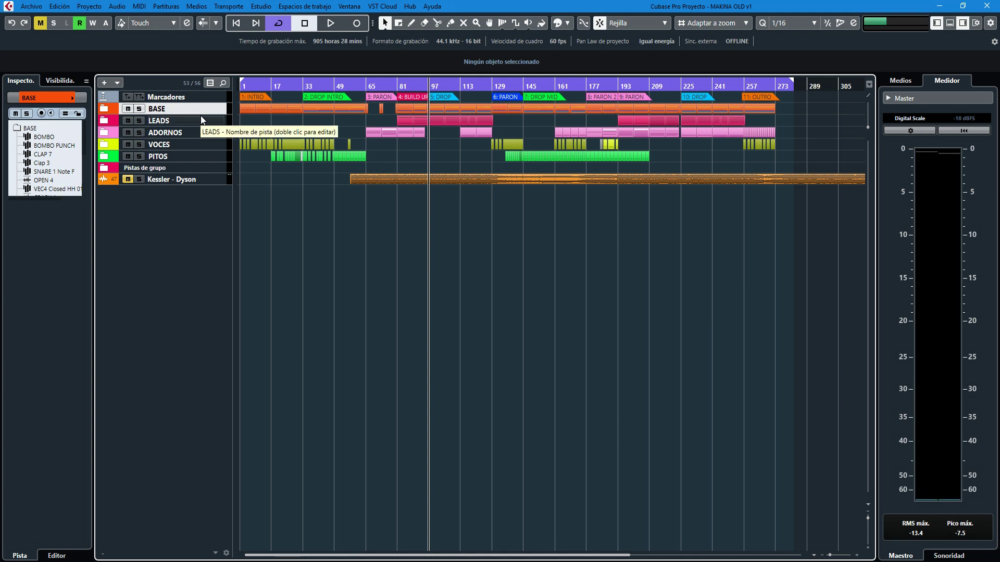
pyautogui.press('g')
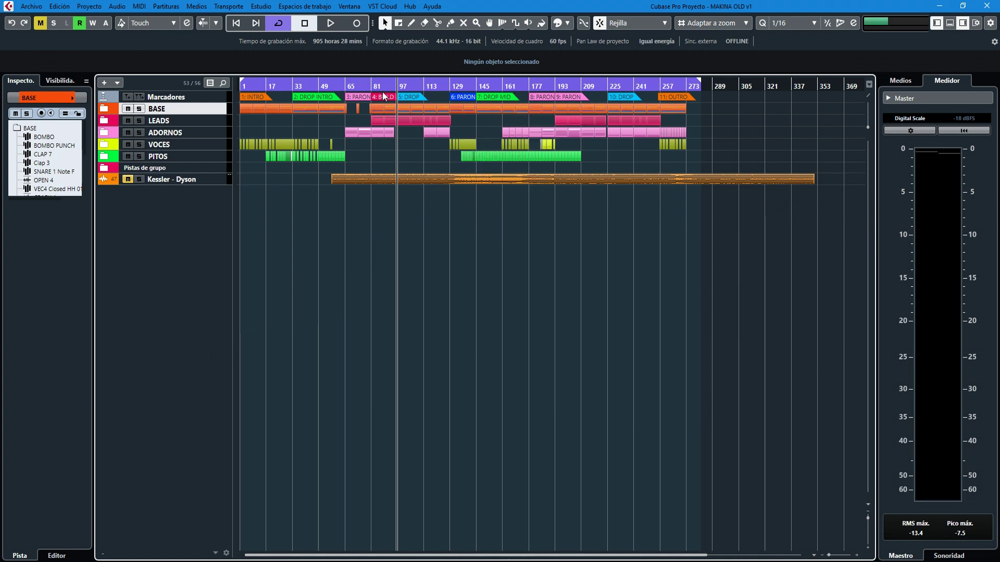
# Play the arrangement from the PARON marker at bar 65 and skip ahead to the BUILD UP section
pyautogui.moveTo(370, 88); pyautogui.dragTo(371, 96)
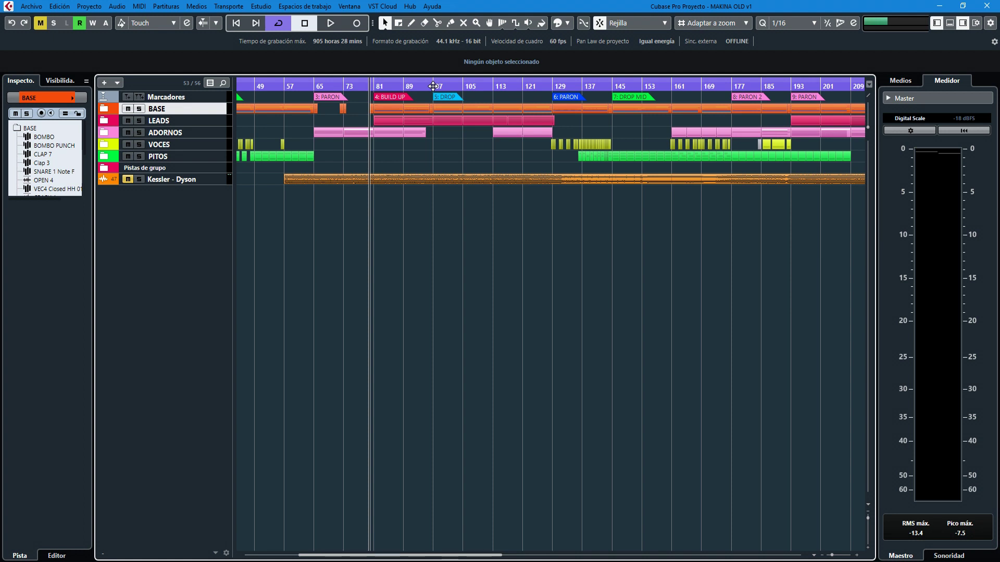
pyautogui.click(317, 86)
pyautogui.press('space')
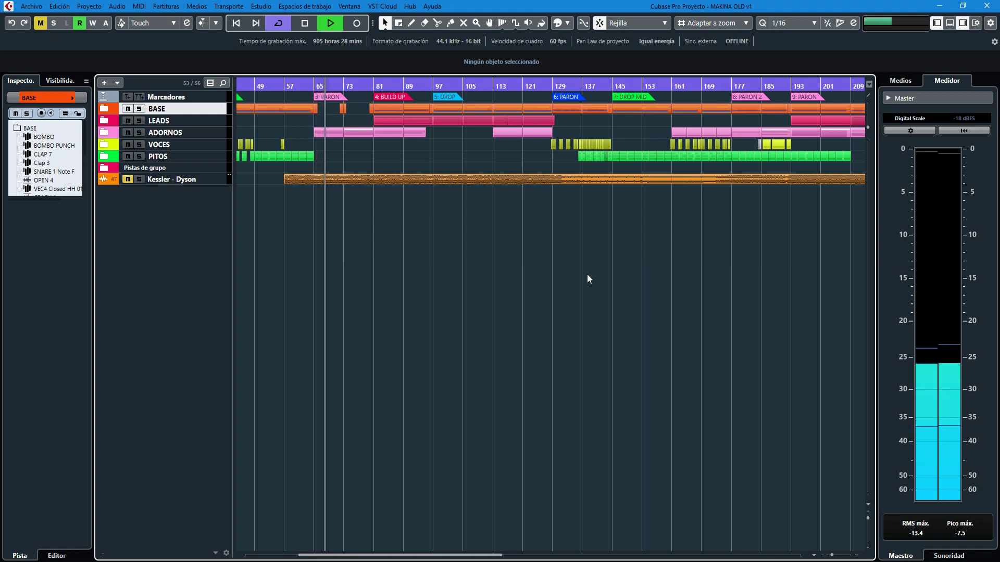
pyautogui.click(378, 97)
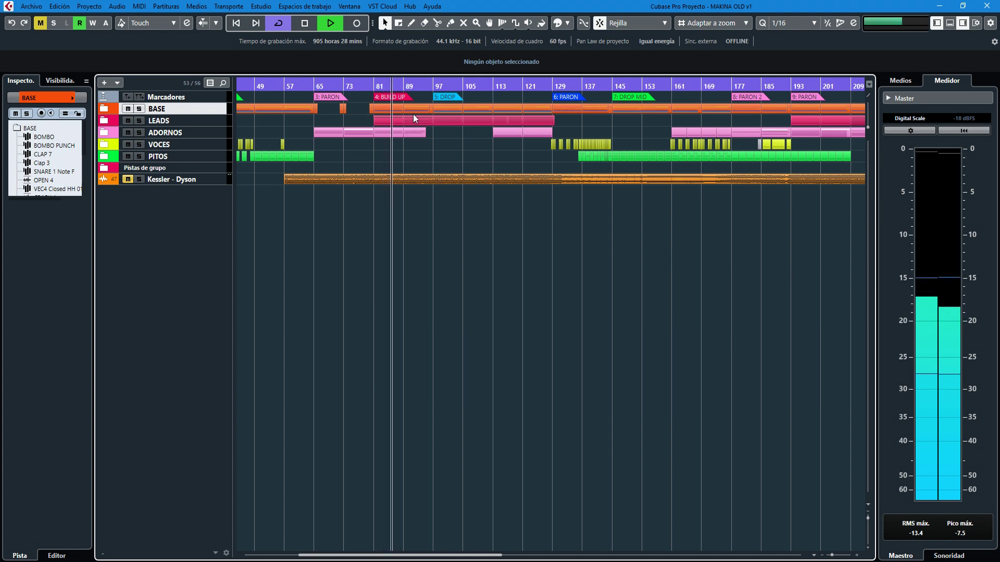
# Play from just before the first DROP, reset the master meter's maximum RMS and peak values, and stop playback
pyautogui.click(417, 87)
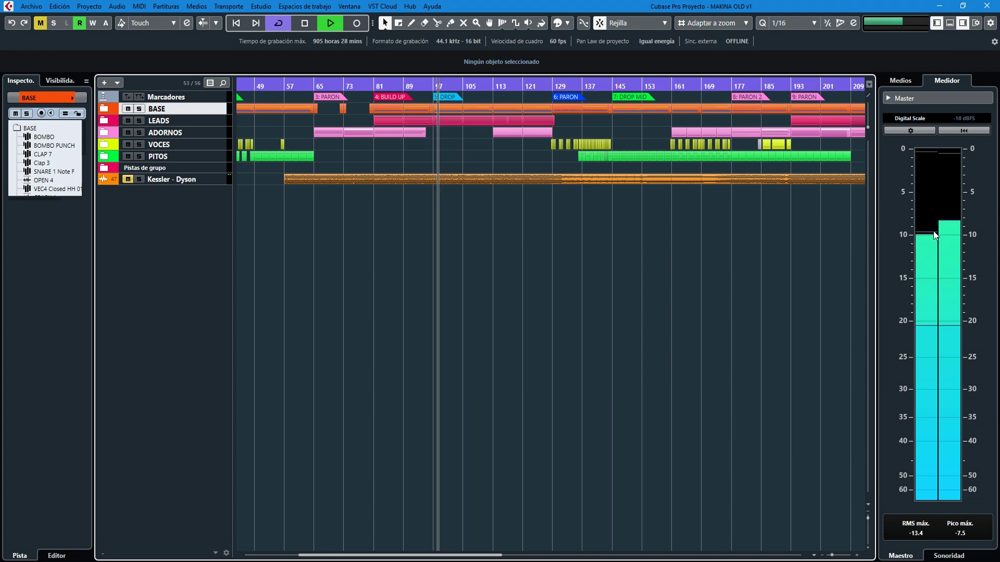
pyautogui.click(962, 535)
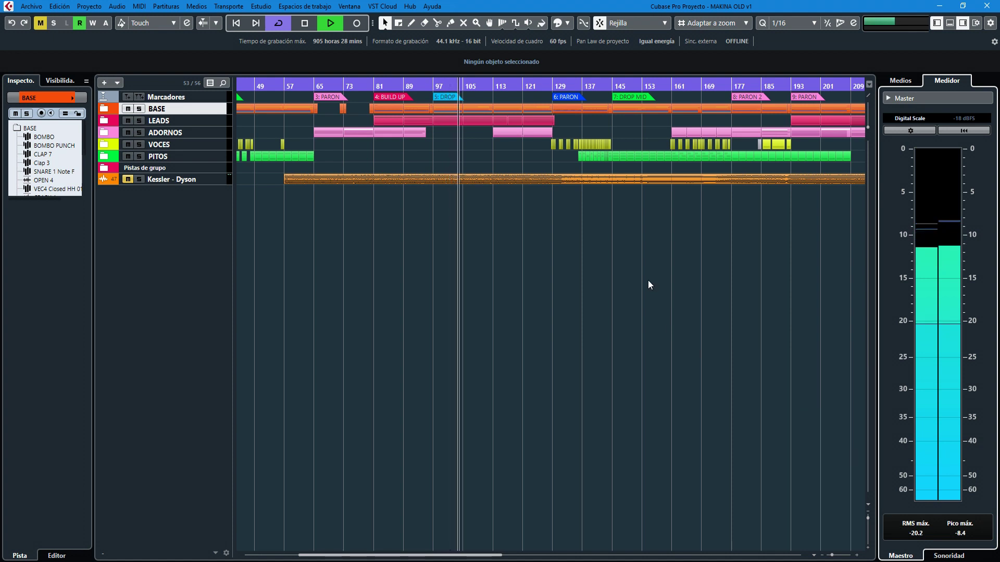
pyautogui.press('space')
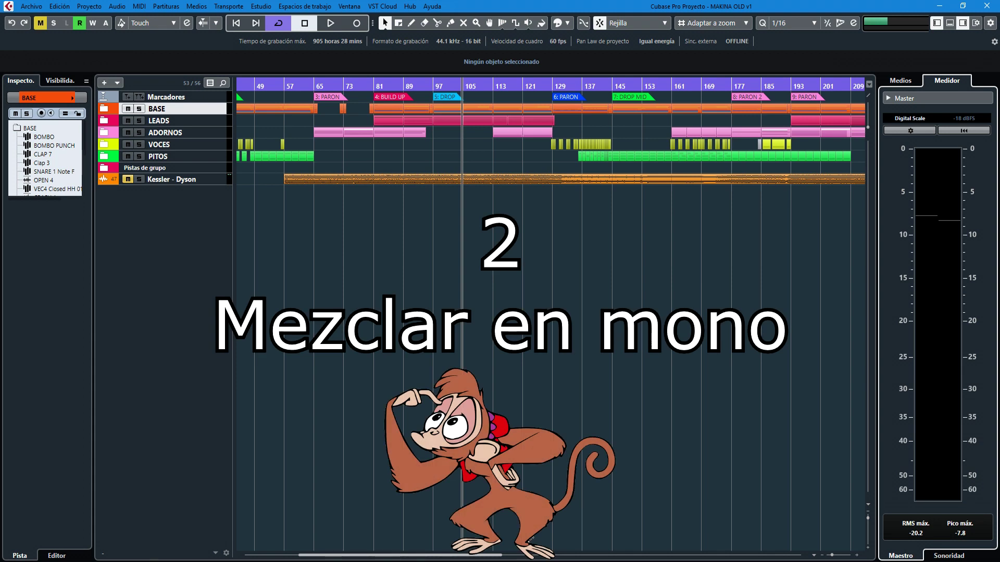
# Open the MixConsole and bring up the StereoEnhancer insert of the Stereo Out channel
pyautogui.press('g')
pyautogui.press('g')
pyautogui.press('g')
pyautogui.press('g')
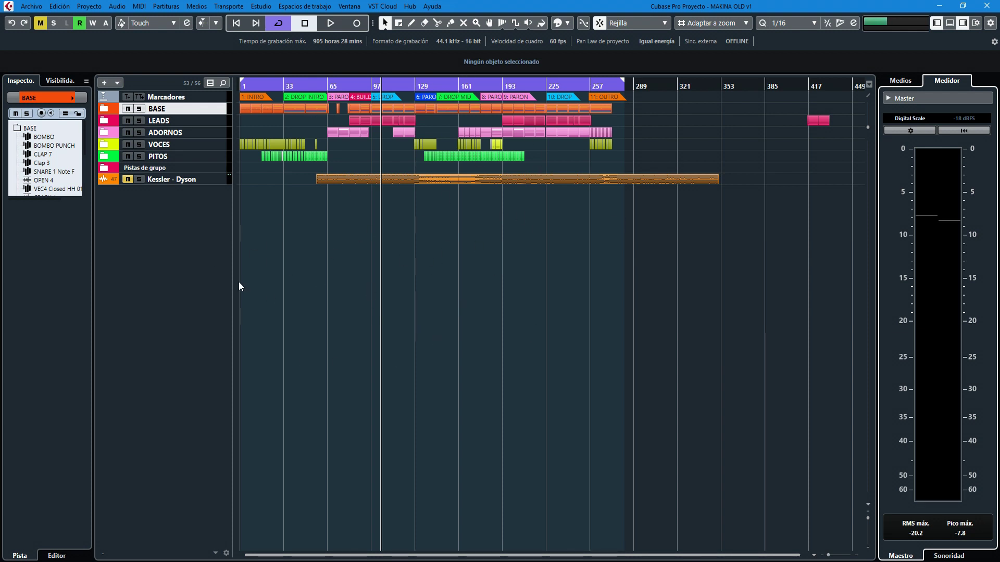
pyautogui.click(180, 253)
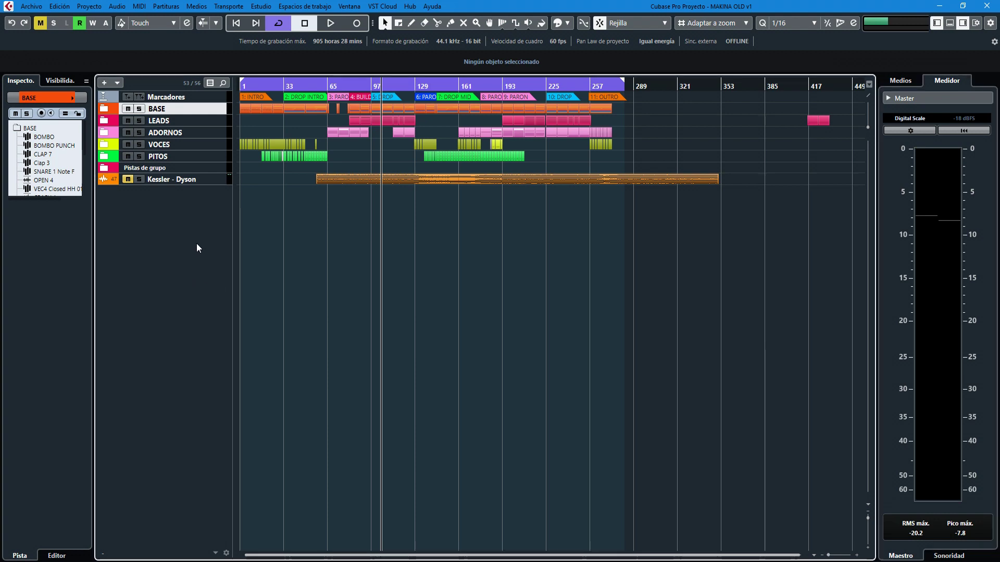
pyautogui.press('F3')
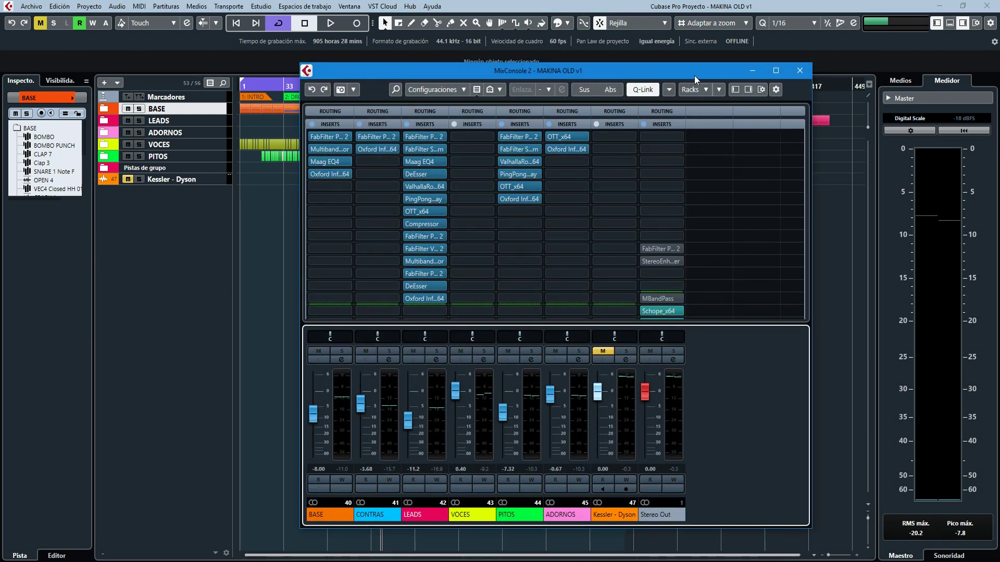
pyautogui.moveTo(695, 76); pyautogui.dragTo(667, 71)
pyautogui.scroll(-3, 670, 253)
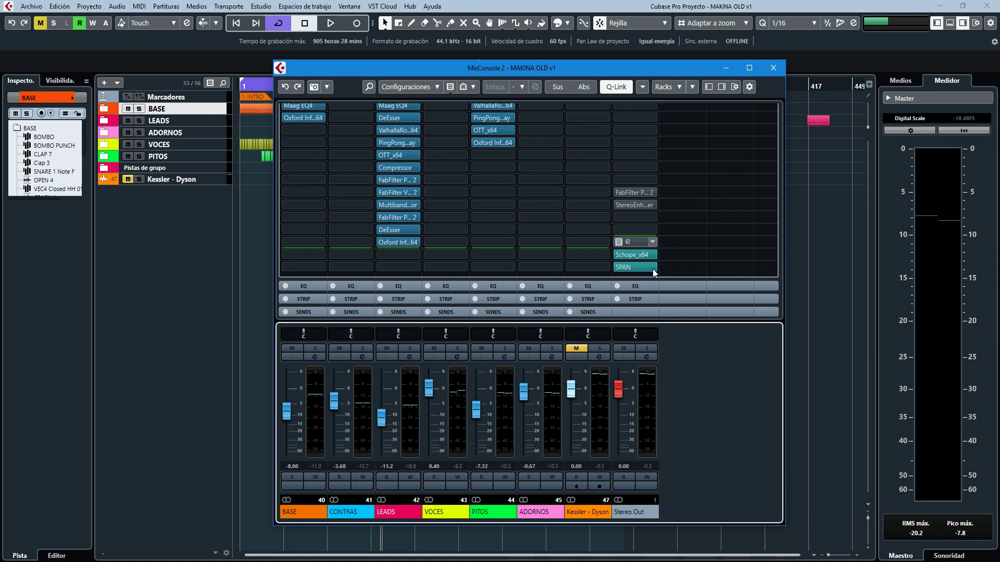
pyautogui.click(629, 205)
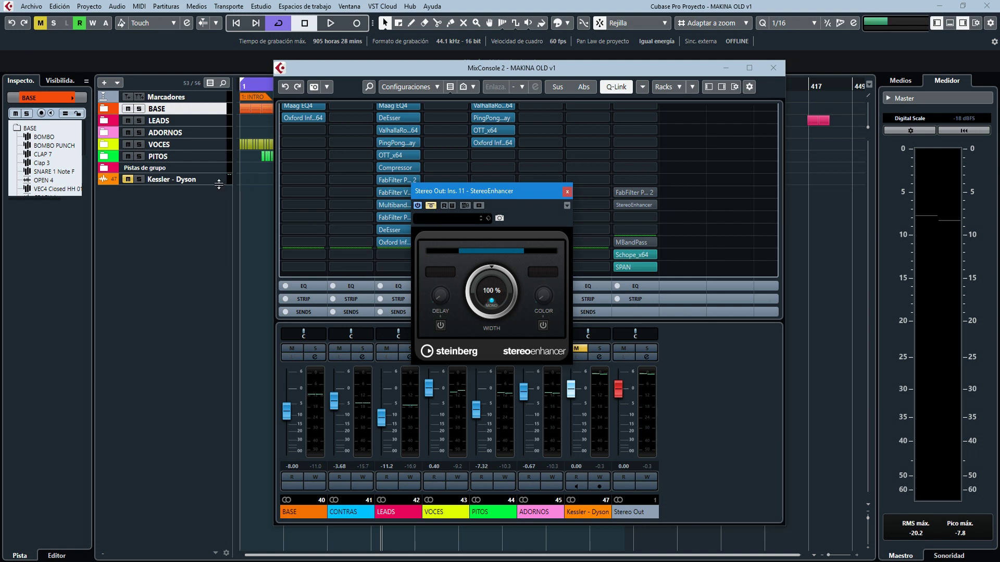
pyautogui.moveTo(501, 192); pyautogui.dragTo(482, 177)
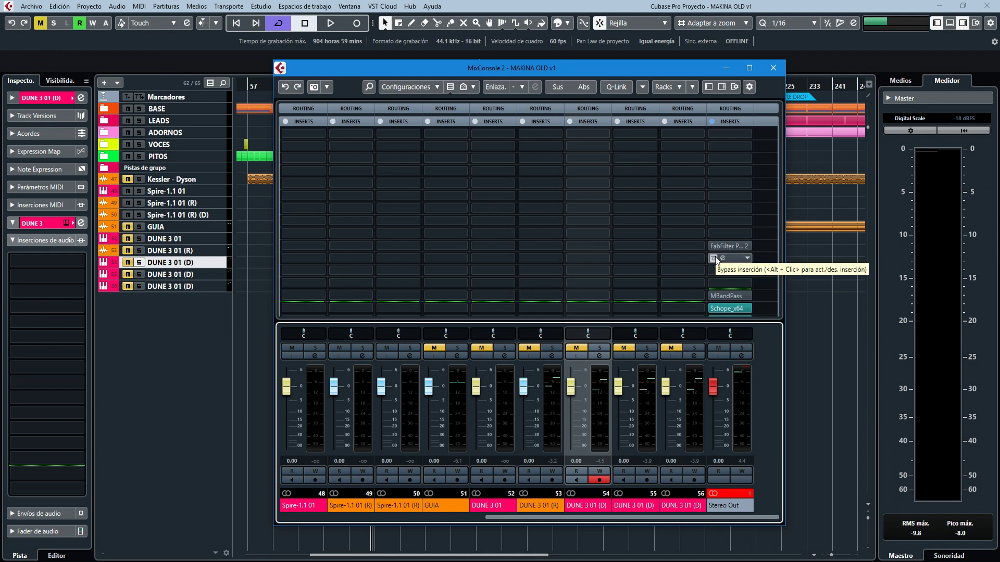
# Inspect the StereoEnhancer and FabFilter Pro-Q 2 inserts on the Stereo Out channel
pyautogui.click(717, 260)
pyautogui.click(720, 258)
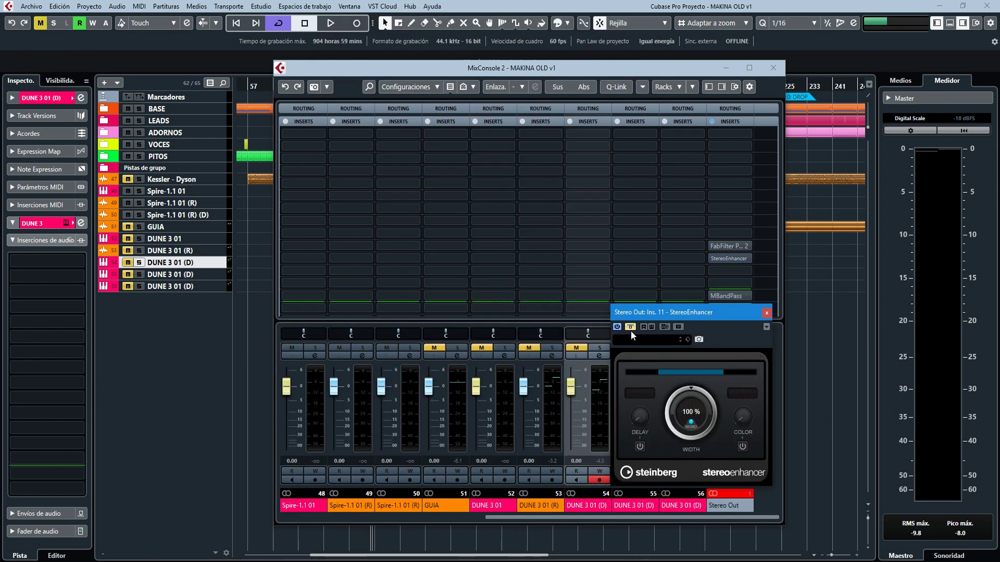
pyautogui.click(768, 313)
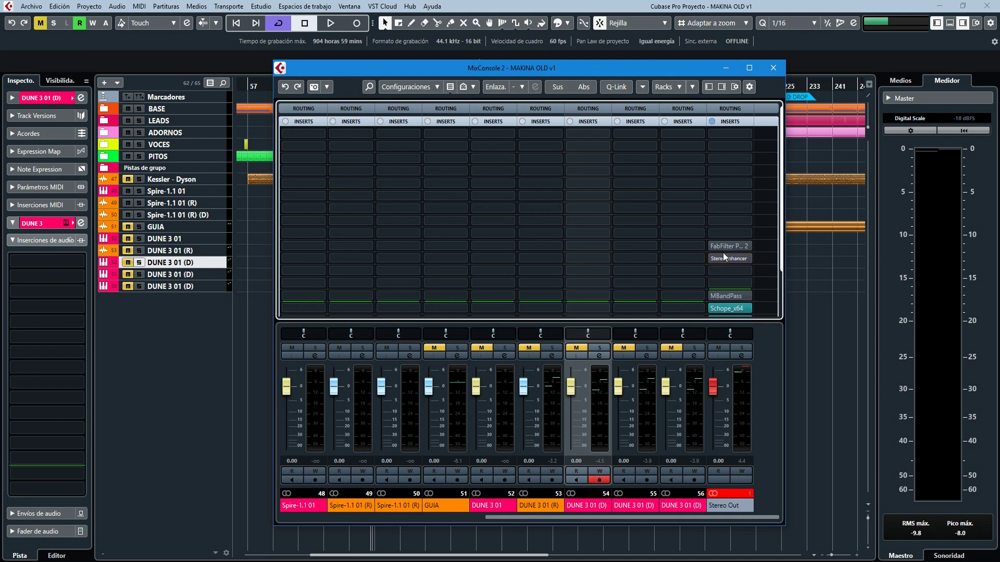
pyautogui.click(724, 245)
pyautogui.moveTo(442, 172); pyautogui.dragTo(610, 152)
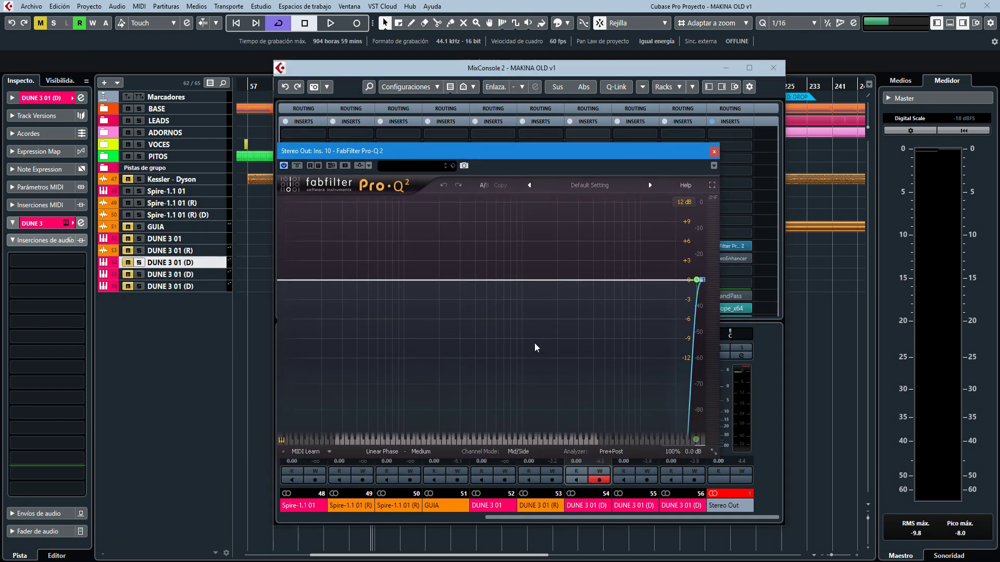
pyautogui.click(714, 152)
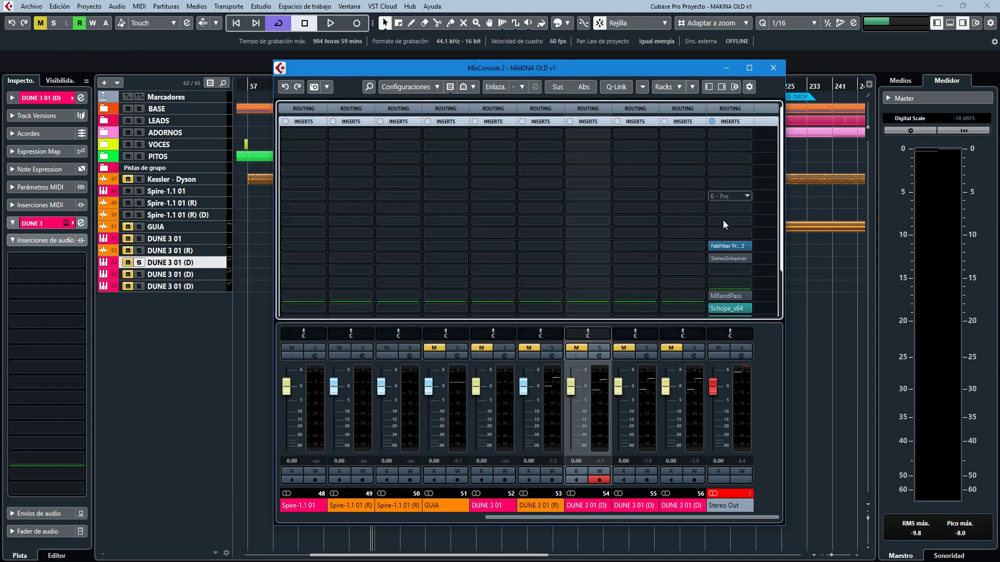
# Load a fresh FabFilter Pro-Q 2 into insert slot 10 of the Stereo Out channel
pyautogui.click(731, 246)
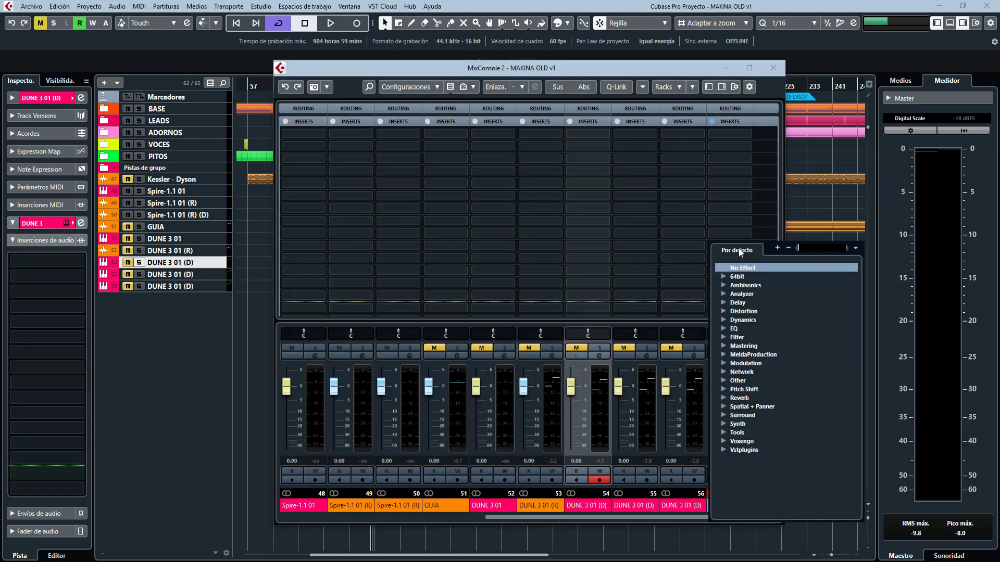
pyautogui.write('q')
pyautogui.click(774, 311)
pyautogui.moveTo(492, 159); pyautogui.dragTo(481, 135)
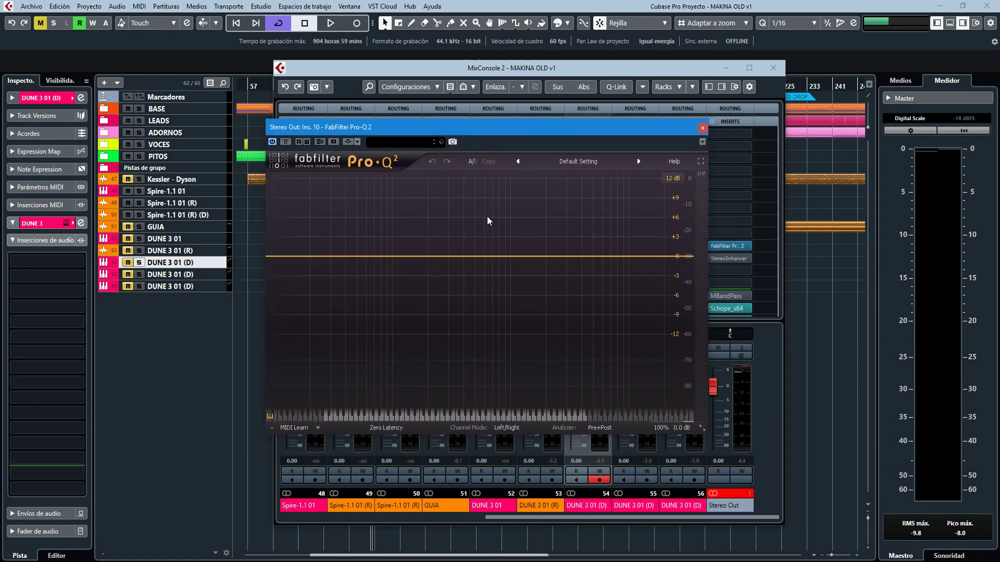
# Set the Pro-Q 2 channel mode to Mid/Side and its processing mode to Linear Phase
pyautogui.click(507, 428)
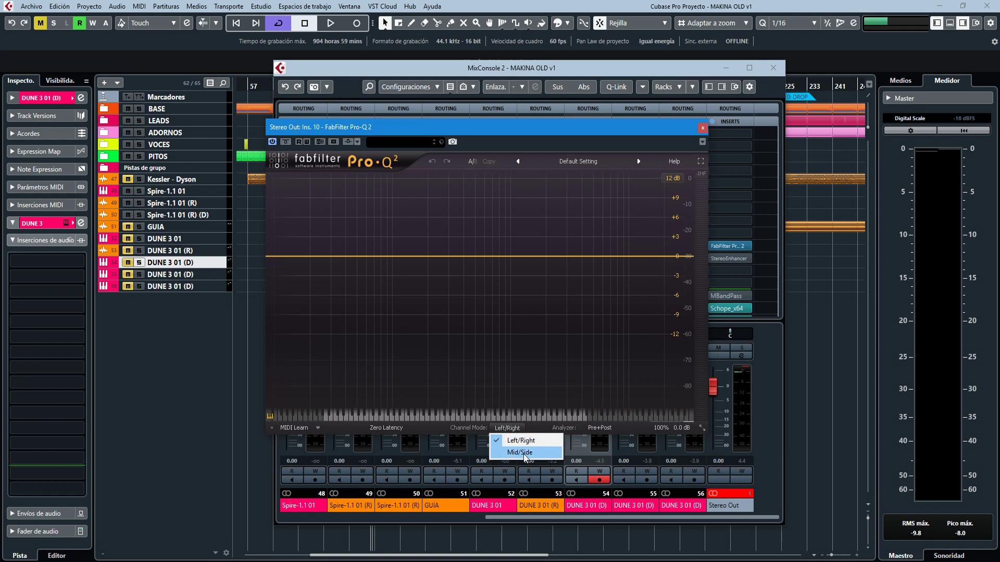
pyautogui.click(373, 429)
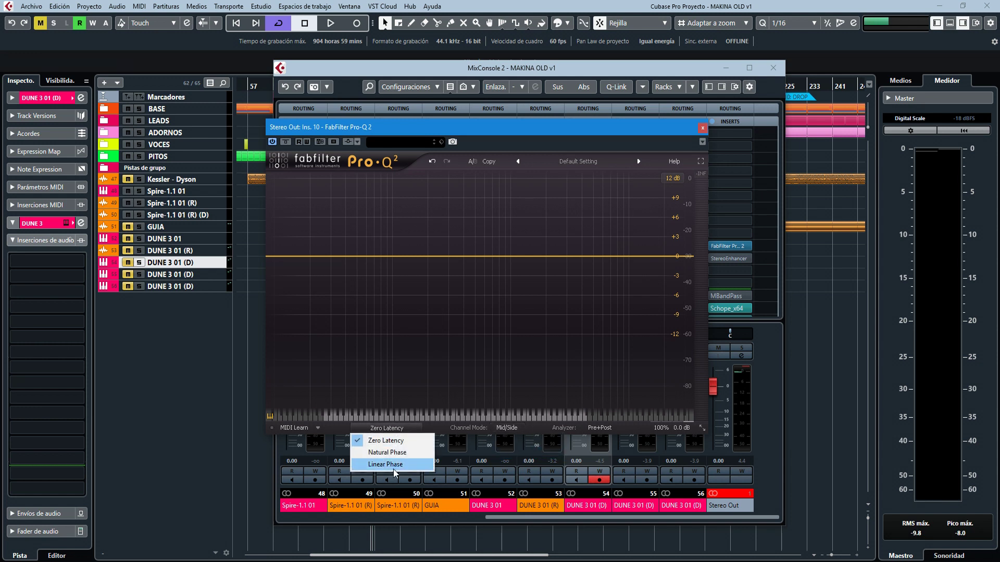
pyautogui.click(392, 465)
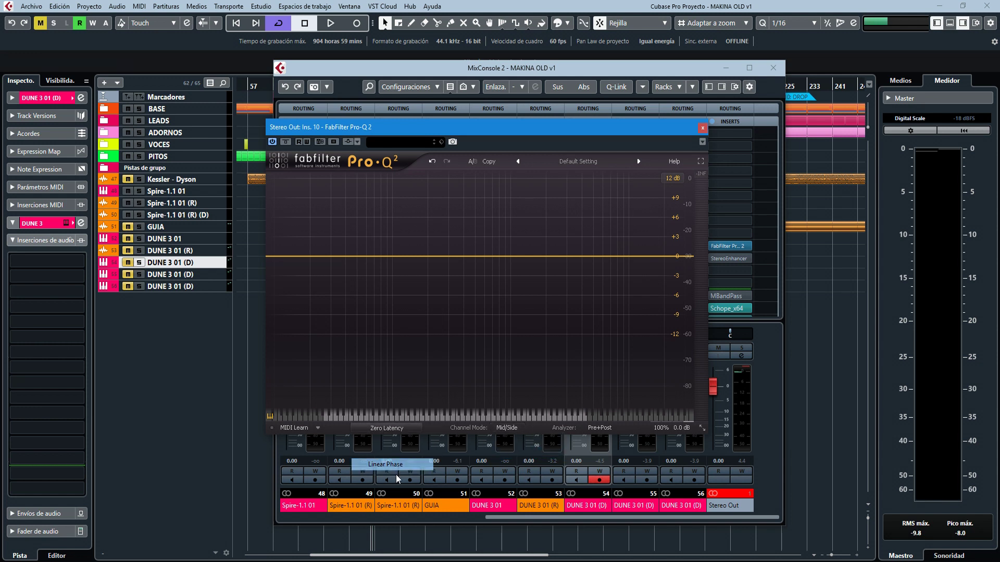
# Add a 96 dB/oct Low Cut band on the Side signal only and move its frequency to the extreme high end
pyautogui.click(275, 257)
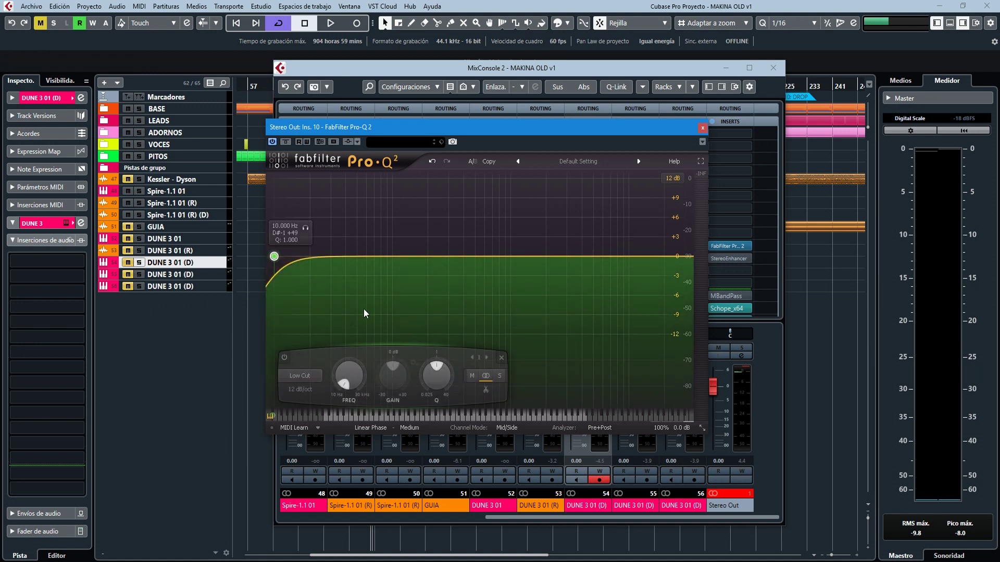
pyautogui.click(305, 391)
pyautogui.click(327, 498)
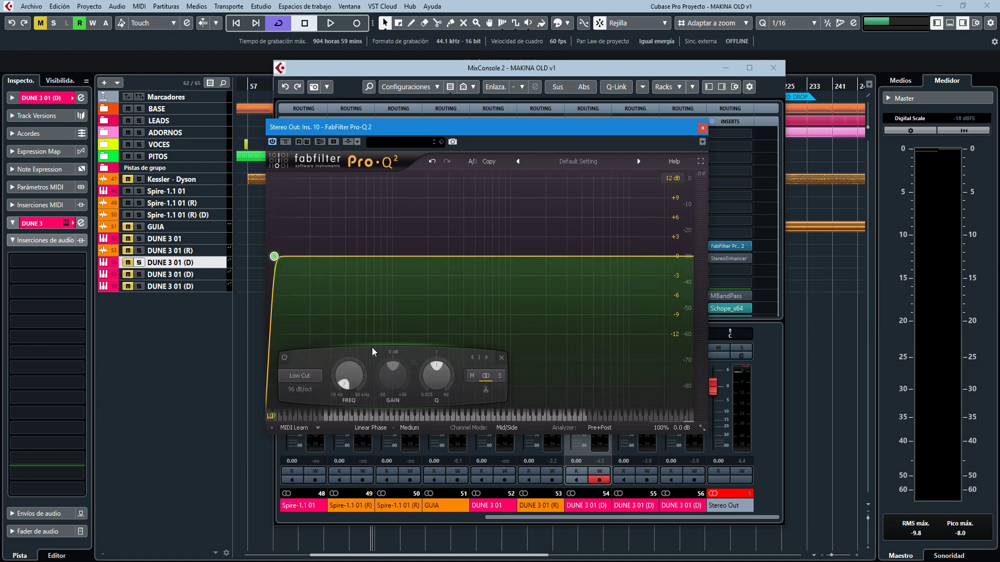
pyautogui.click(499, 376)
pyautogui.moveTo(299, 263); pyautogui.dragTo(694, 254)
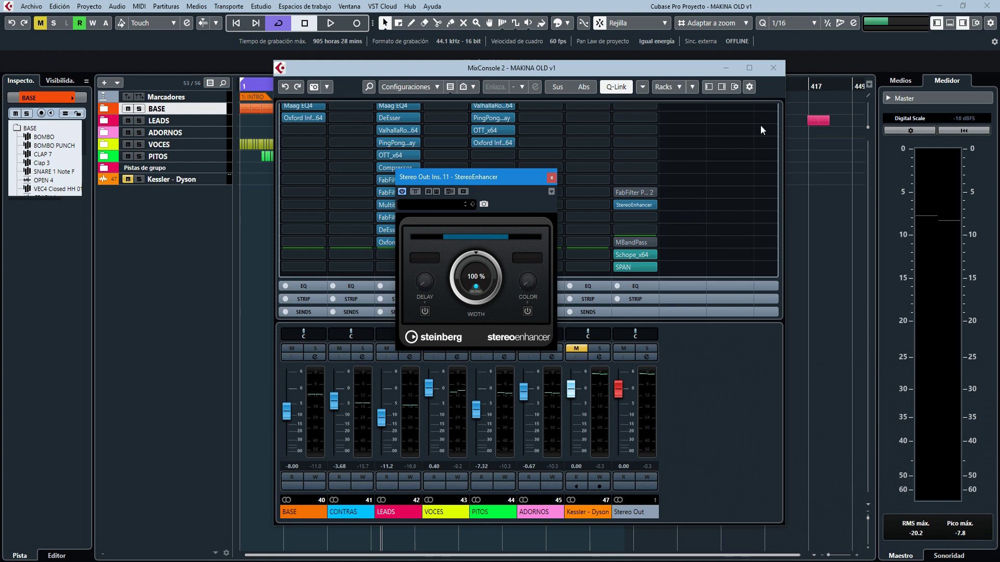
# Close the MixConsole, keep the StereoEnhancer window open beside the tracks, and start playback near the first DROP
pyautogui.click(773, 69)
pyautogui.moveTo(531, 176); pyautogui.dragTo(631, 192)
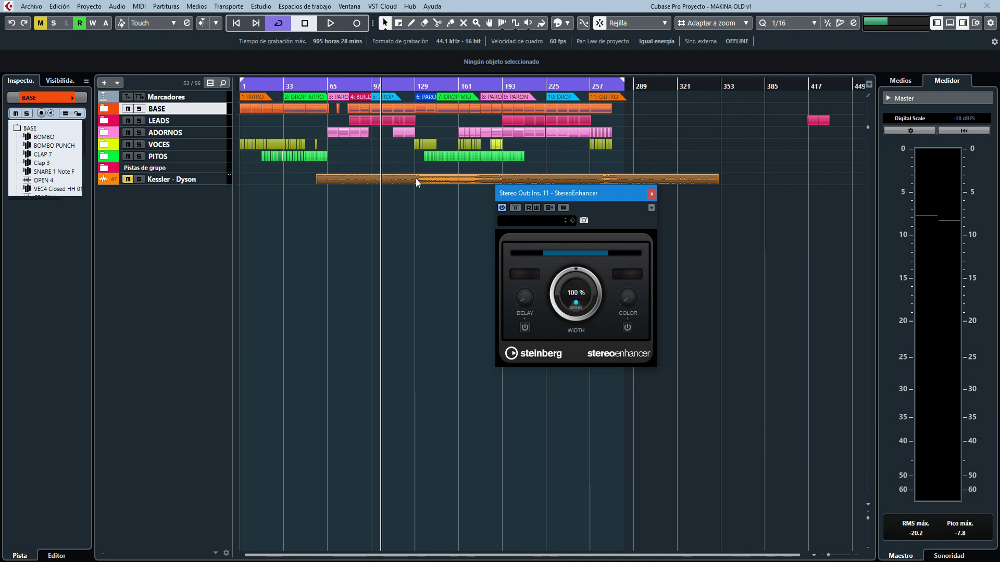
pyautogui.moveTo(370, 85); pyautogui.dragTo(372, 95)
pyautogui.press('space')
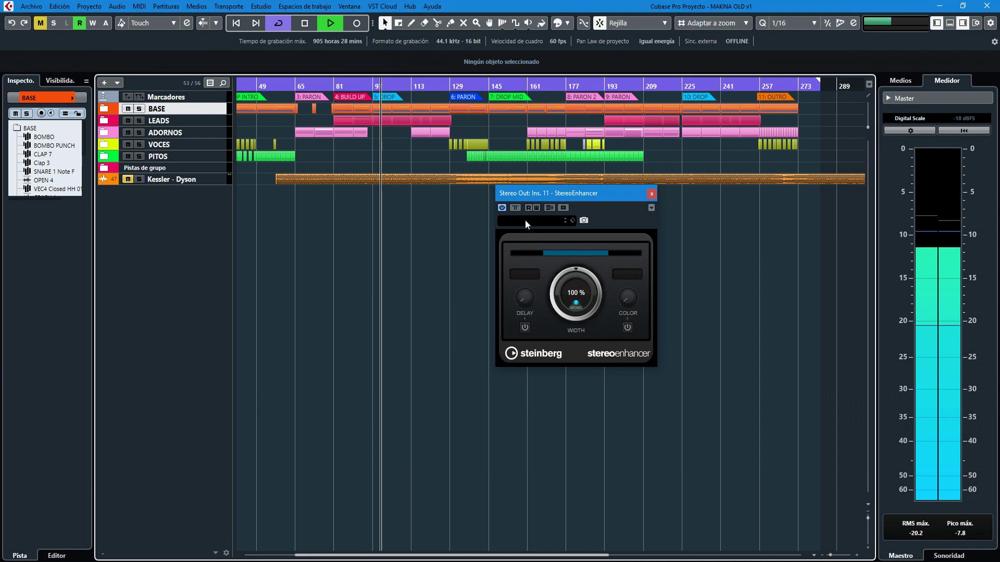
# Compare the mix in stereo and mono by toggling the StereoEnhancer bypass during playback, ending in stereo
pyautogui.click(516, 208)
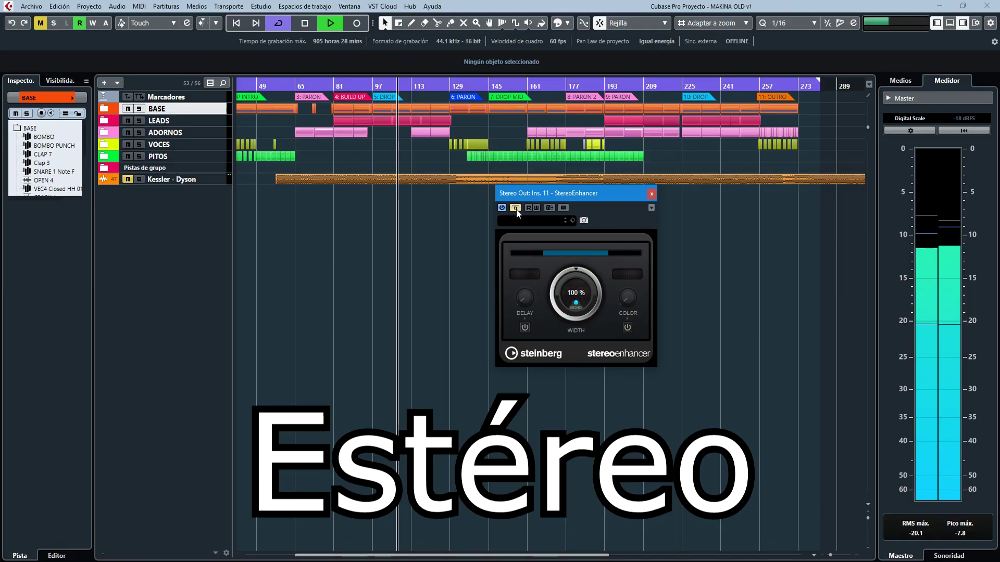
pyautogui.press('space')
pyautogui.press('space')
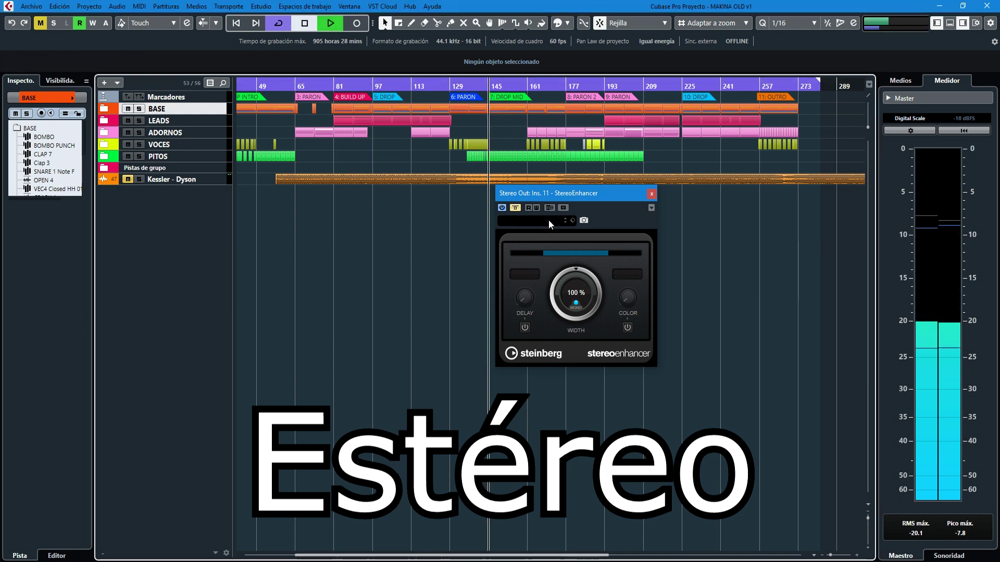
pyautogui.click(517, 211)
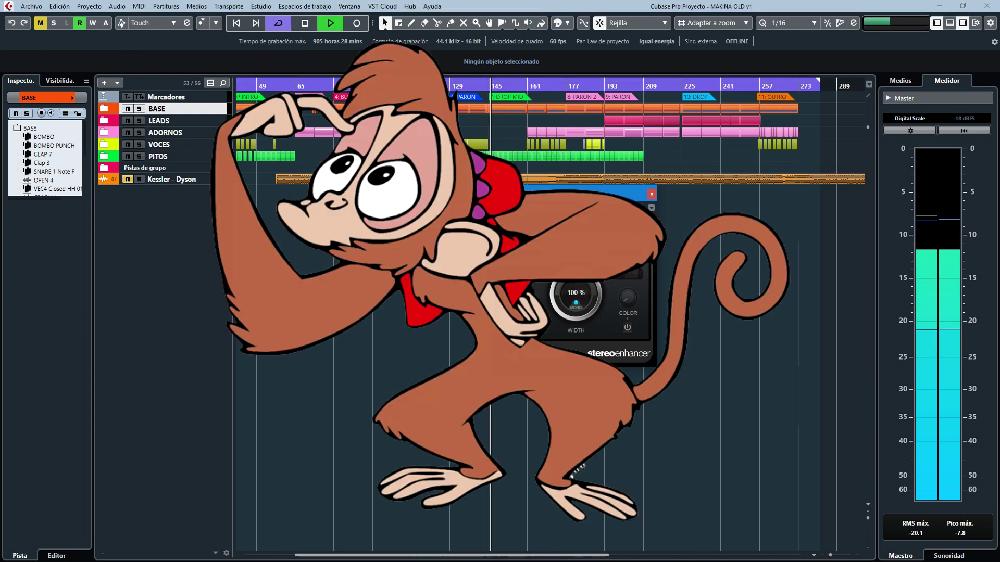
pyautogui.click(517, 210)
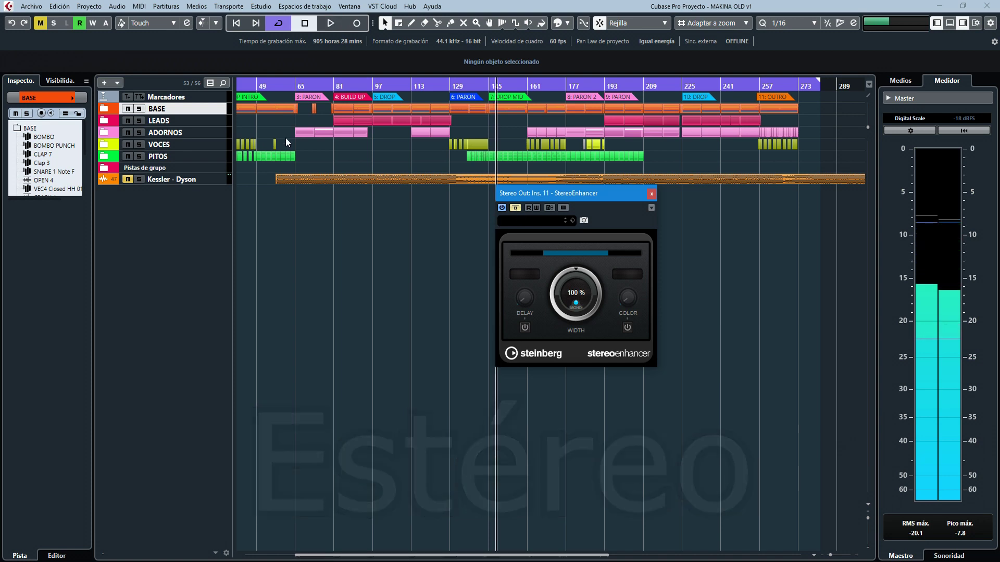
# Play the mix from the PARON marker at bar 65, comparing stereo and mono with the StereoEnhancer bypass, and stop playback
pyautogui.press('space')
pyautogui.click(295, 85)
pyautogui.press('space')
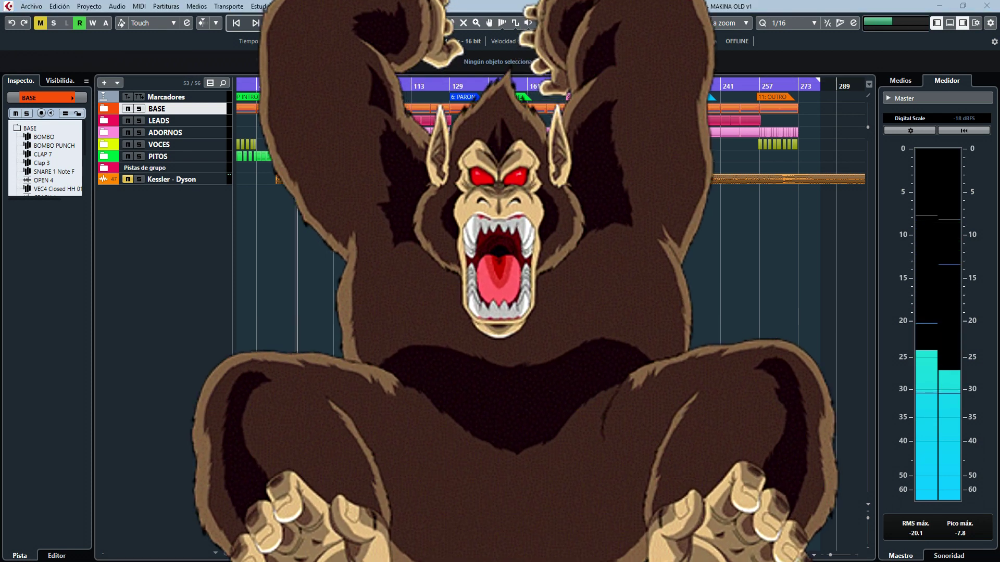
pyautogui.click(516, 209)
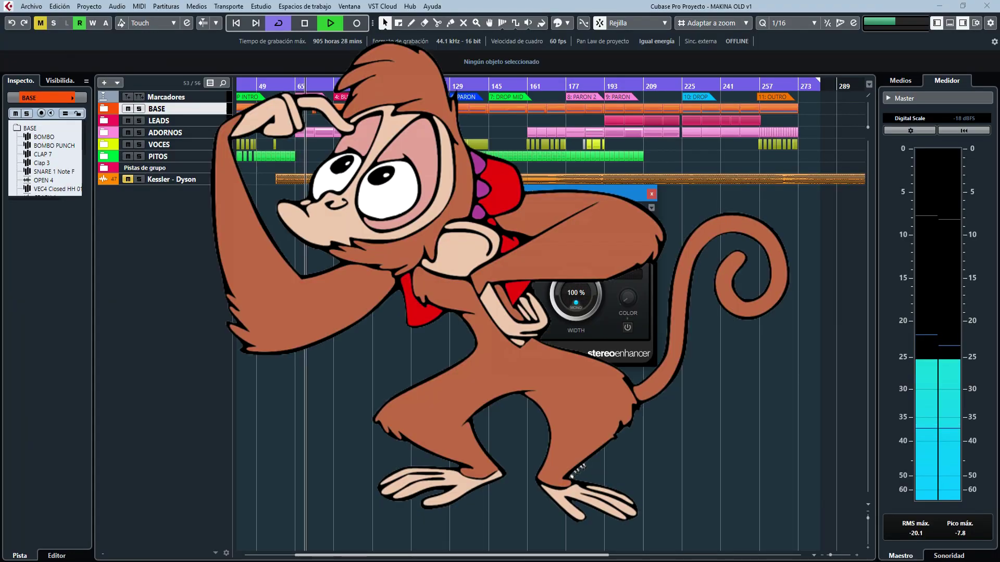
pyautogui.press('space')
# Enlarge the Kessler - Dyson track's height, move the StereoEnhancer window clear of it and select the track's audio event
pyautogui.moveTo(617, 193); pyautogui.dragTo(627, 222)
pyautogui.moveTo(202, 184); pyautogui.dragTo(185, 309)
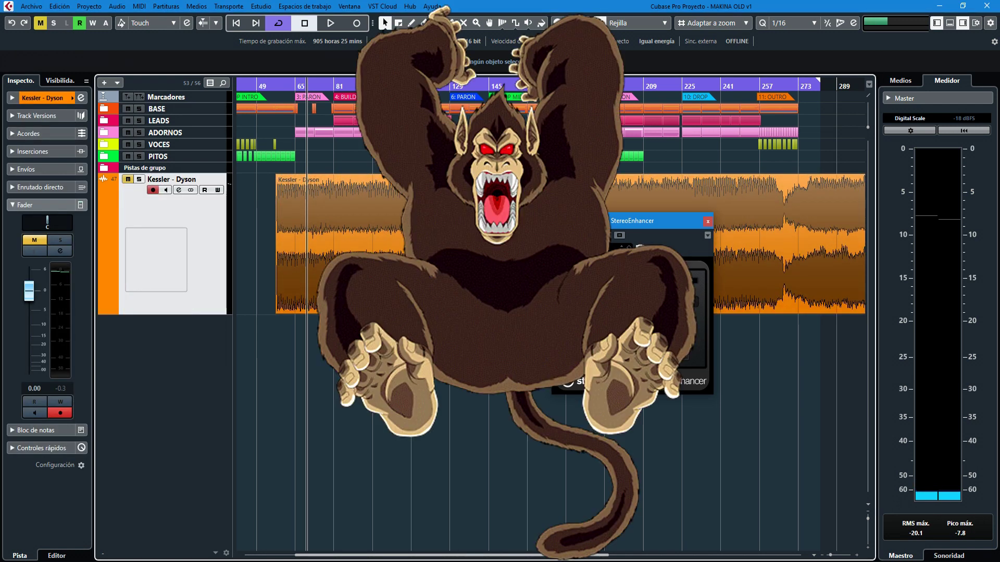
pyautogui.moveTo(665, 225); pyautogui.dragTo(755, 264)
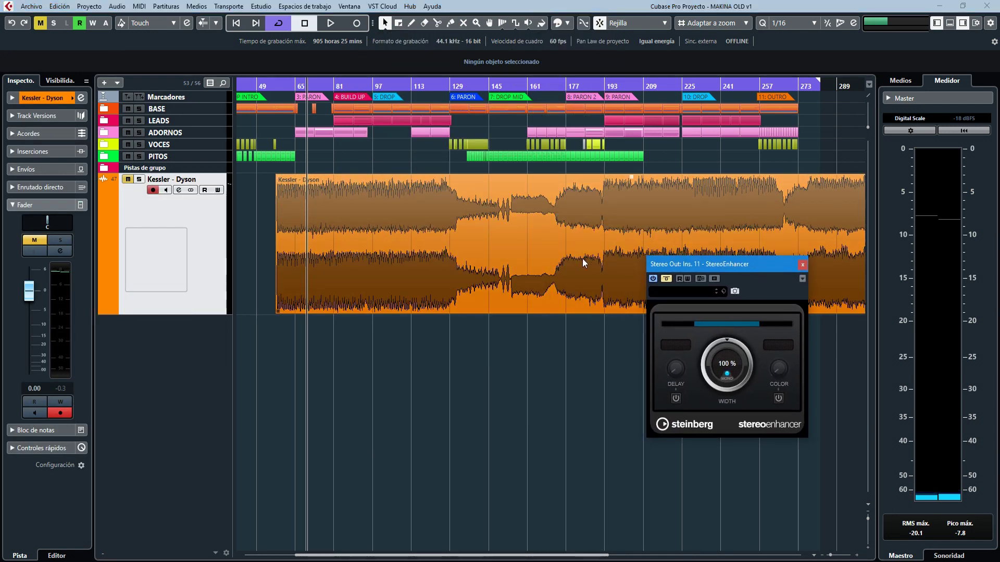
pyautogui.click(337, 254)
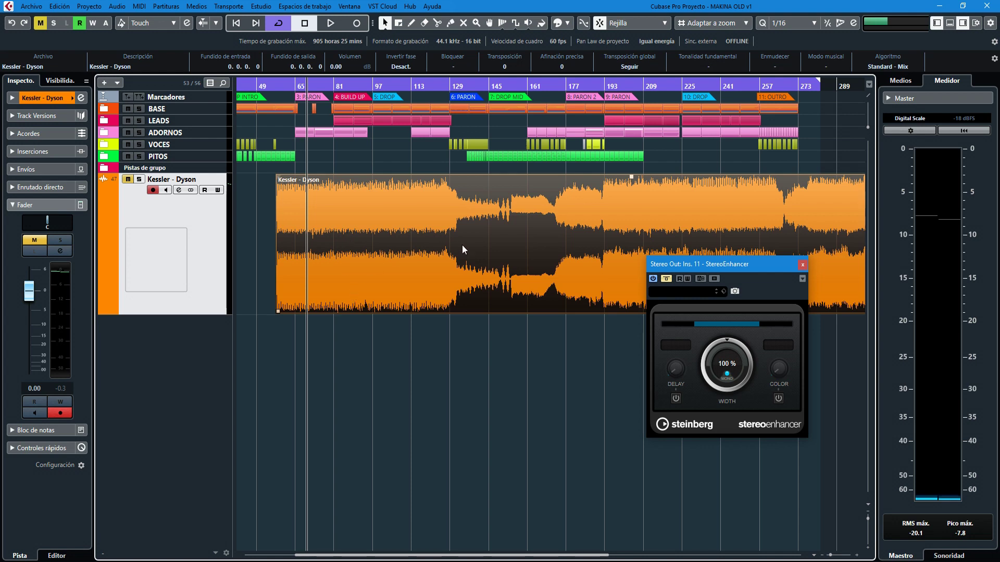
# Solo the Kessler - Dyson track and play it from the DROP near bar 97 and from around bar 193
pyautogui.press('g')
pyautogui.press('g')
pyautogui.click(139, 179)
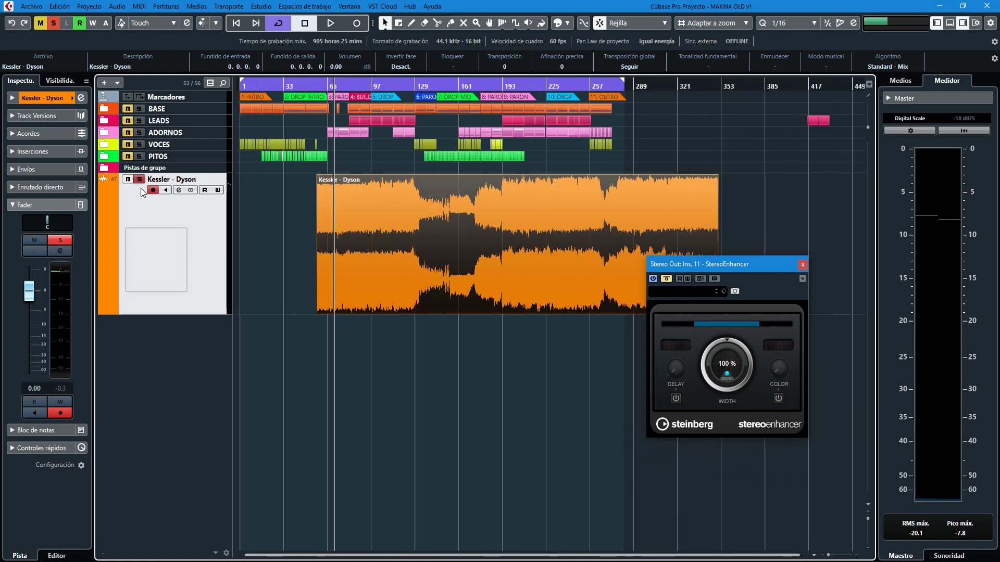
pyautogui.click(380, 84)
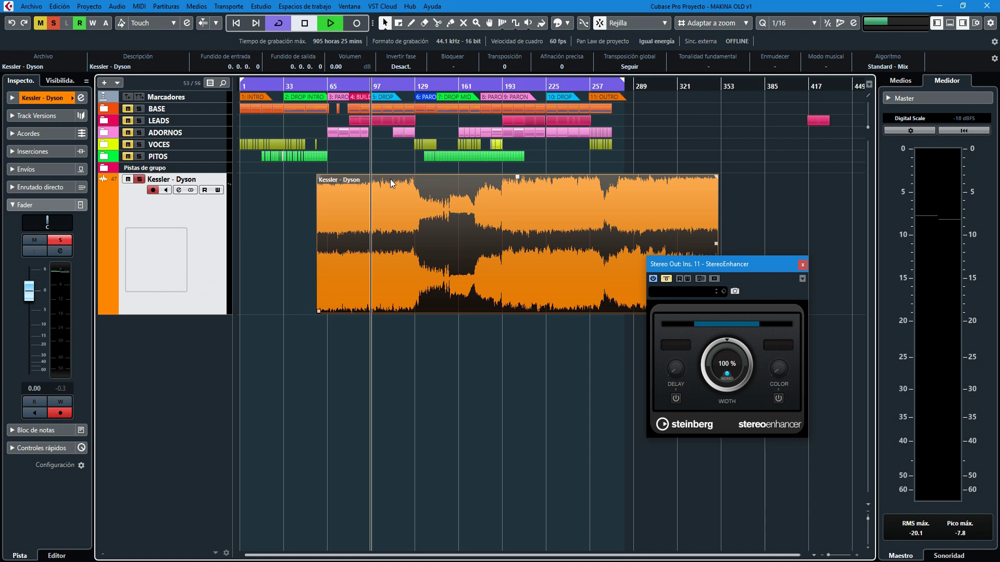
pyautogui.click(501, 100)
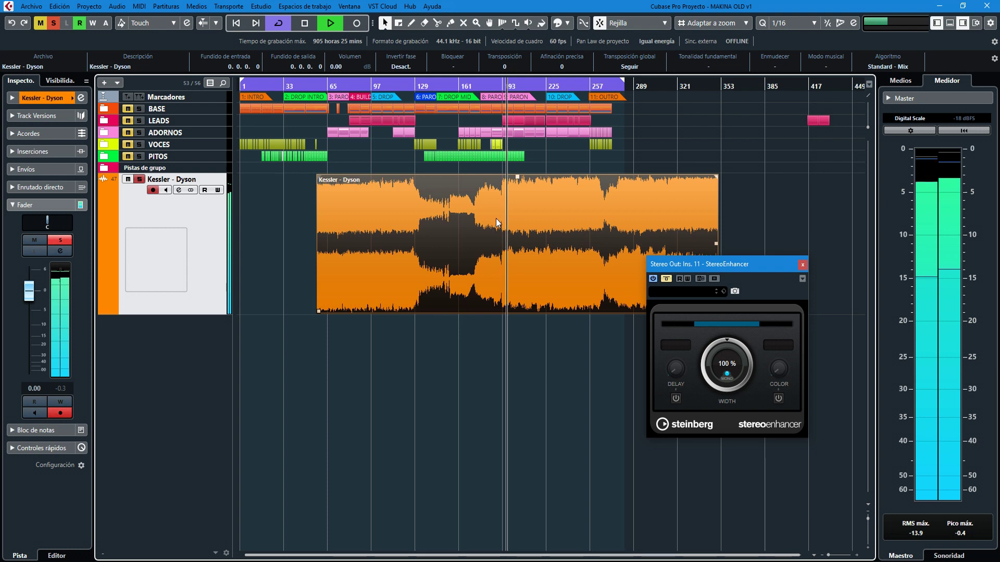
pyautogui.press('space')
# Locate the passage starting around bar 154 in the Kessler - Dyson audio and play it in stereo
pyautogui.moveTo(444, 84); pyautogui.dragTo(442, 107)
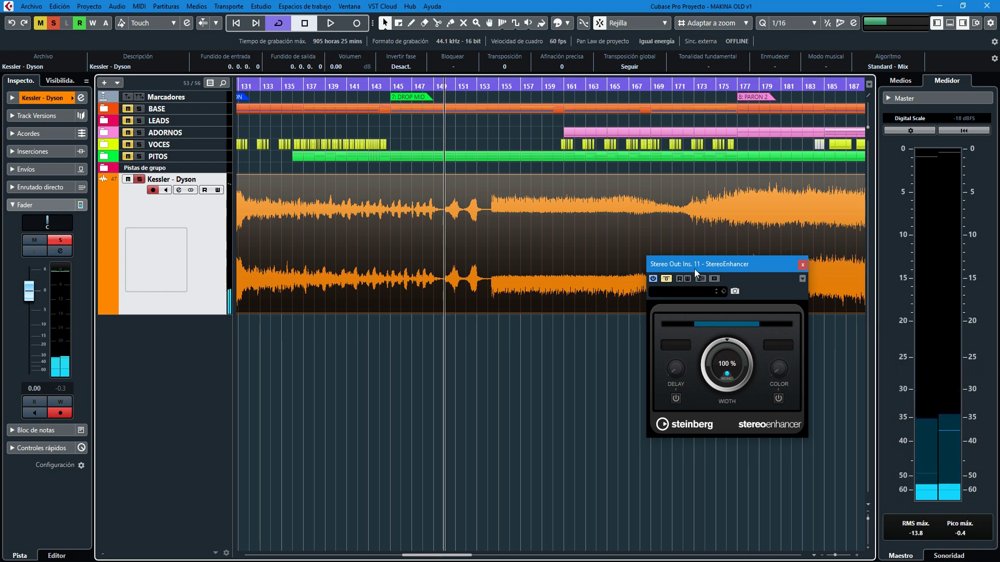
pyautogui.moveTo(695, 269); pyautogui.dragTo(737, 325)
pyautogui.moveTo(516, 84); pyautogui.dragTo(345, 209)
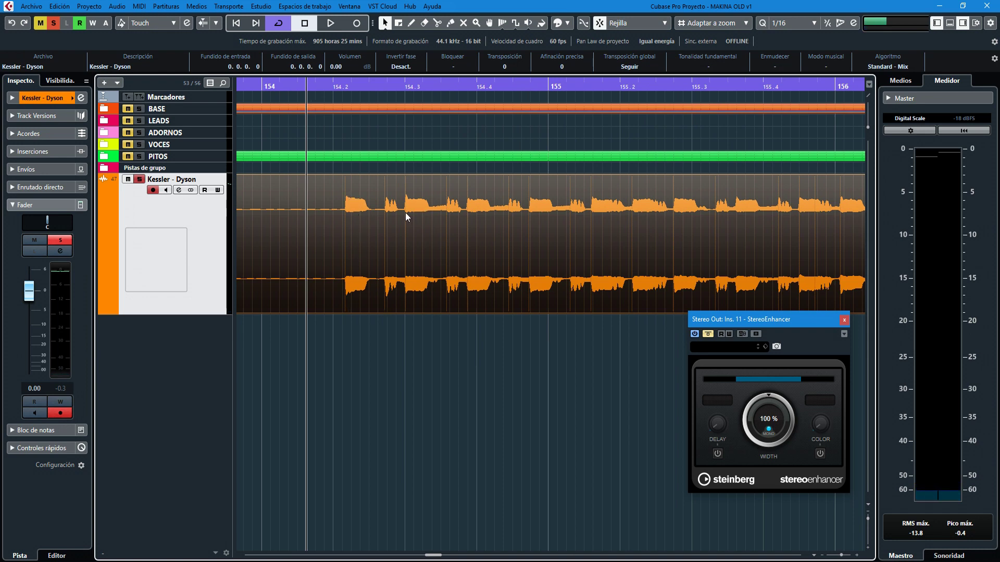
pyautogui.press('g')
pyautogui.press('g')
pyautogui.press('g')
pyautogui.press('g')
pyautogui.press('g')
pyautogui.press('g')
pyautogui.press('g')
pyautogui.press('g')
pyautogui.press('g')
pyautogui.press('g')
pyautogui.press('g')
pyautogui.press('g')
pyautogui.press('g')
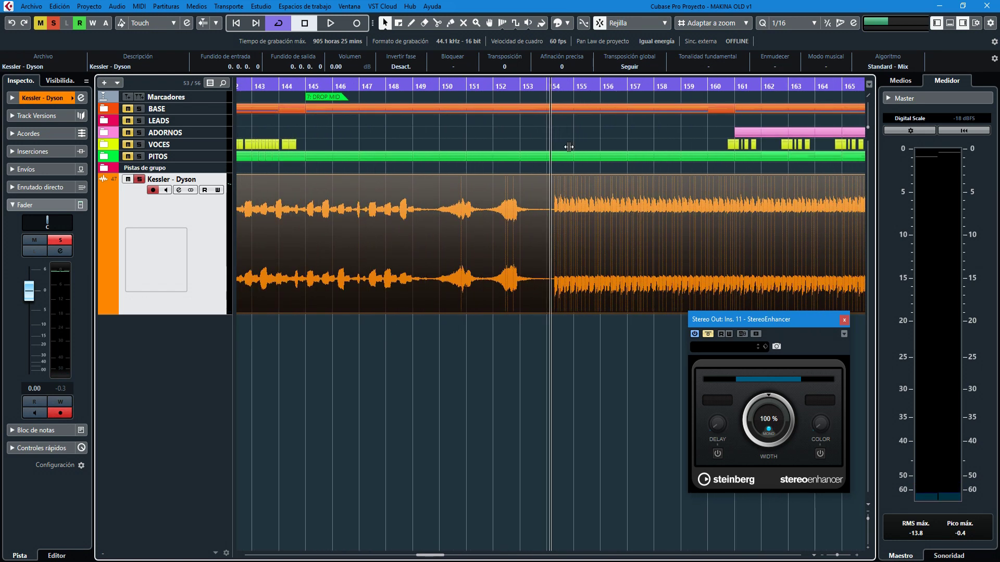
pyautogui.press('space')
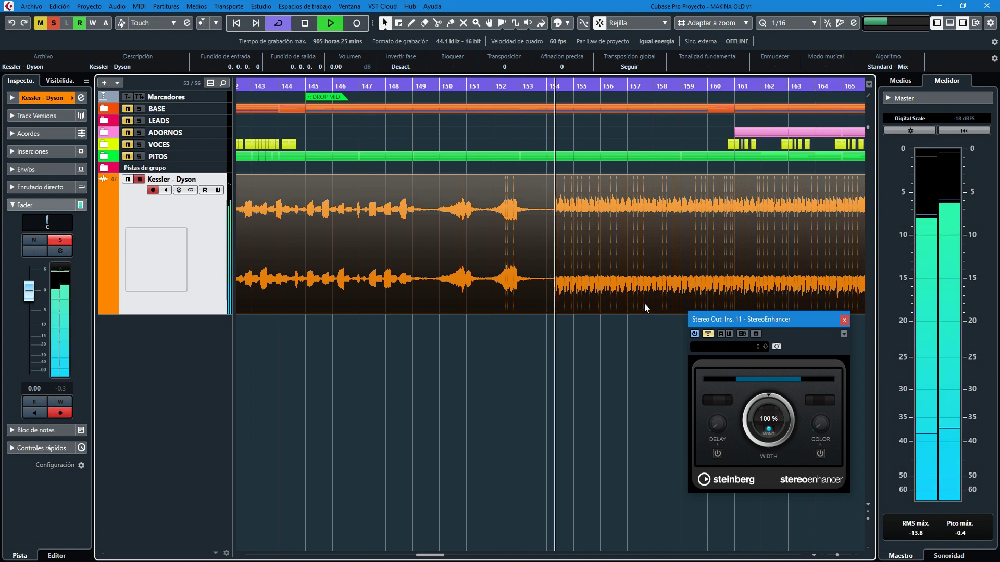
pyautogui.moveTo(739, 320); pyautogui.dragTo(737, 327)
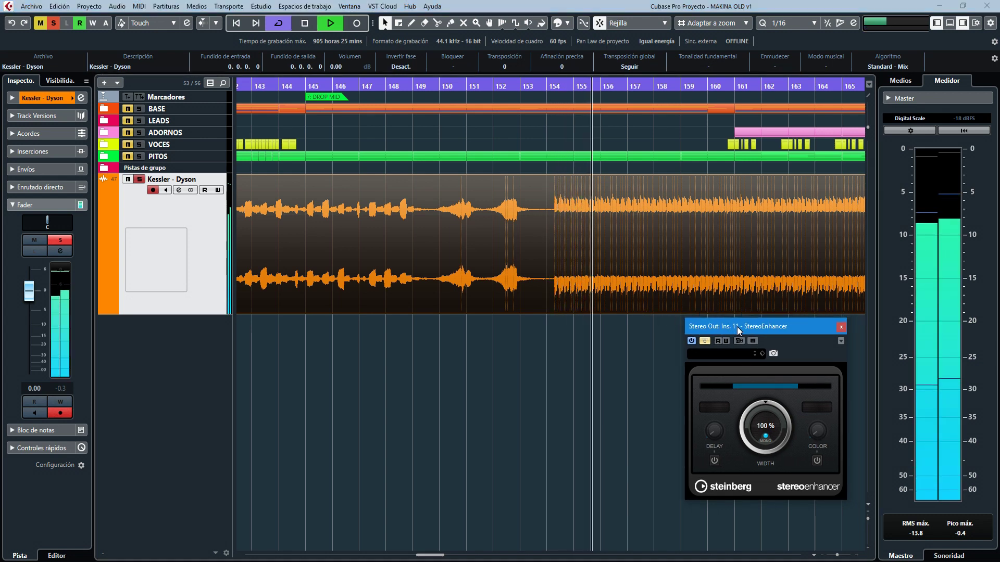
pyautogui.press('g')
pyautogui.press('g')
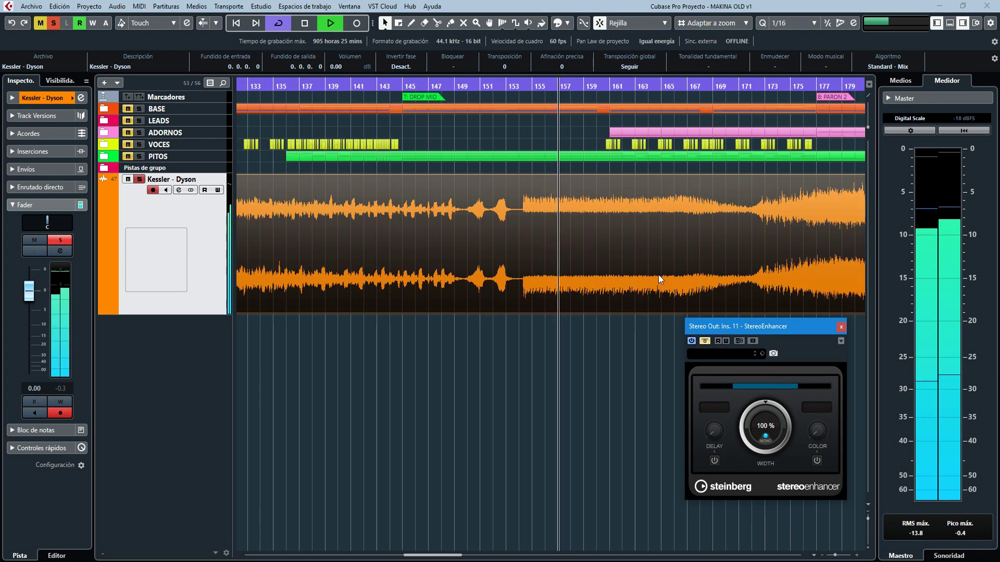
pyautogui.press('space')
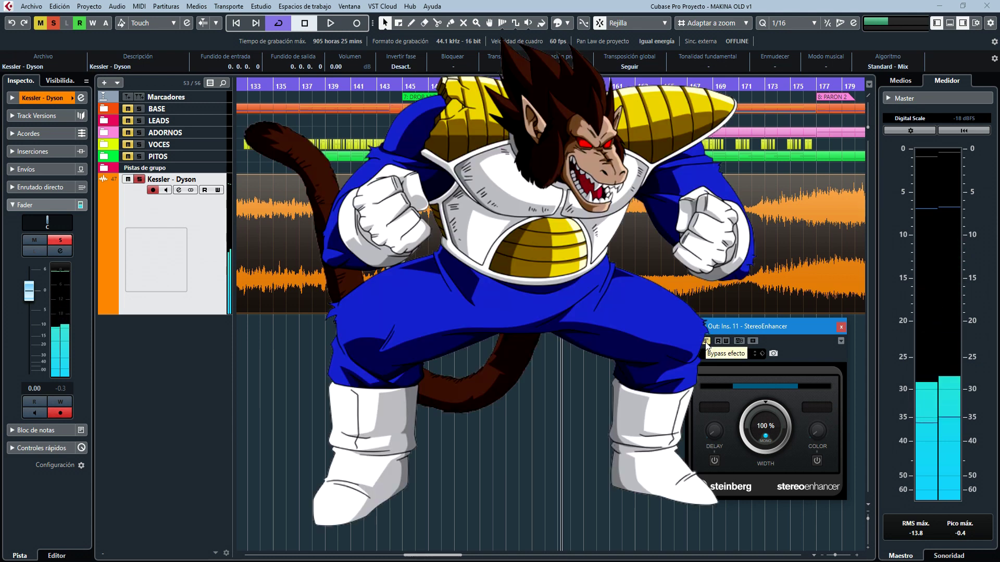
# Resume playback of the soloed track and turn off the StereoEnhancer bypass to hear the passage in mono
pyautogui.press('space')
pyautogui.click(705, 342)
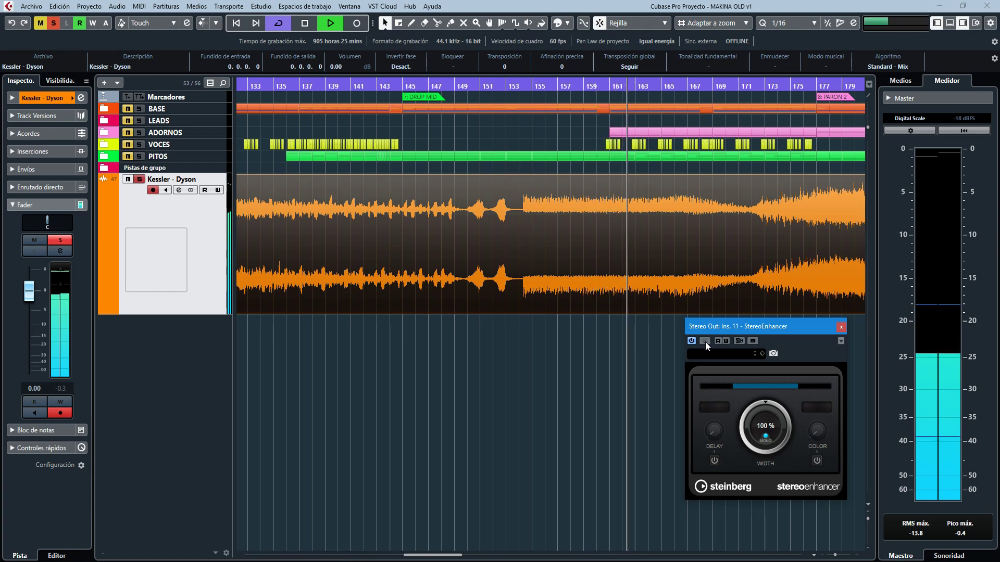
pyautogui.press('space')
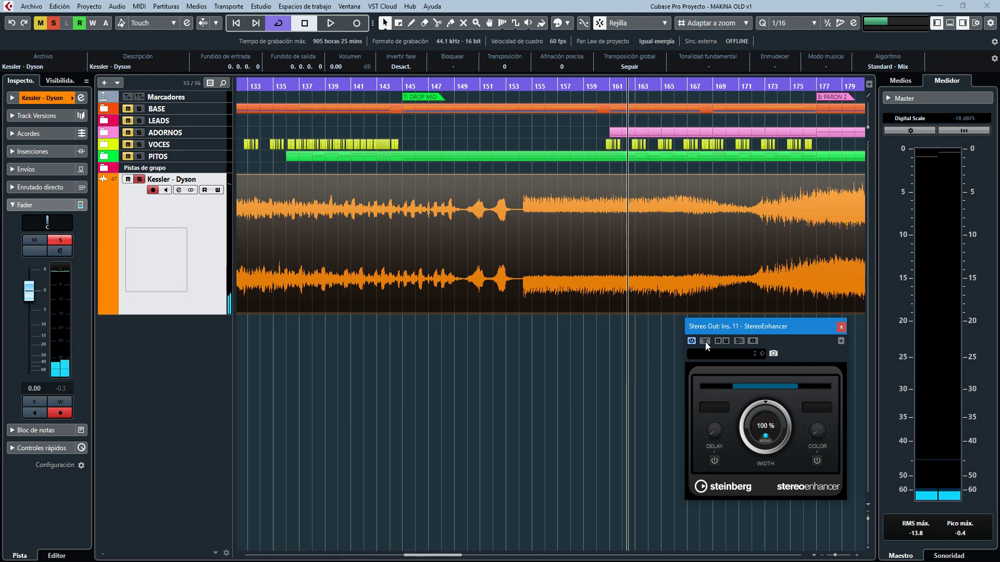
# Examine the left and right channel waveforms of the Kessler - Dyson audio just after bar 154.2, down to a single peak
pyautogui.moveTo(532, 88); pyautogui.dragTo(526, 125)
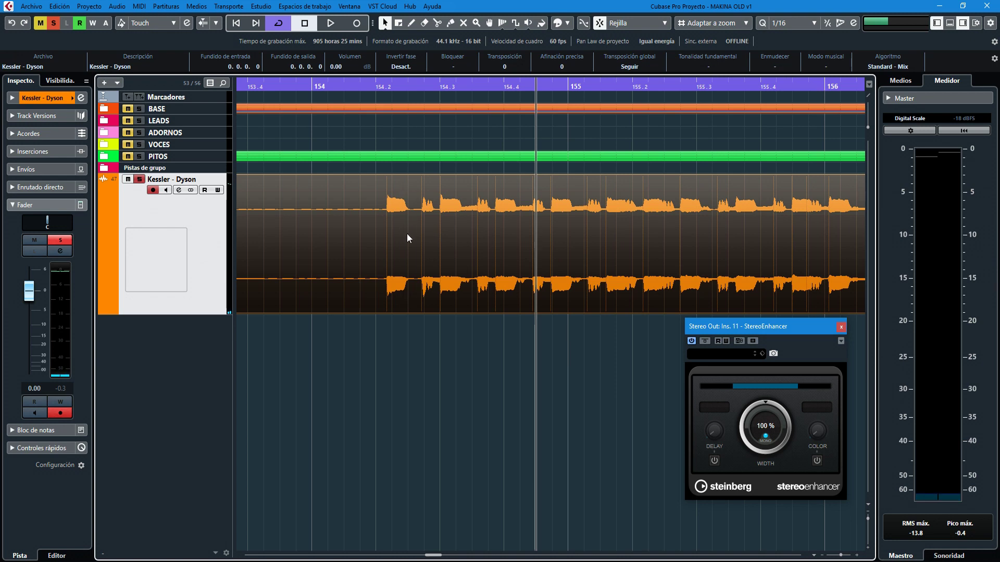
pyautogui.press('g')
pyautogui.press('g')
pyautogui.press('g')
pyautogui.press('g')
pyautogui.press('g')
pyautogui.press('g')
pyautogui.press('g')
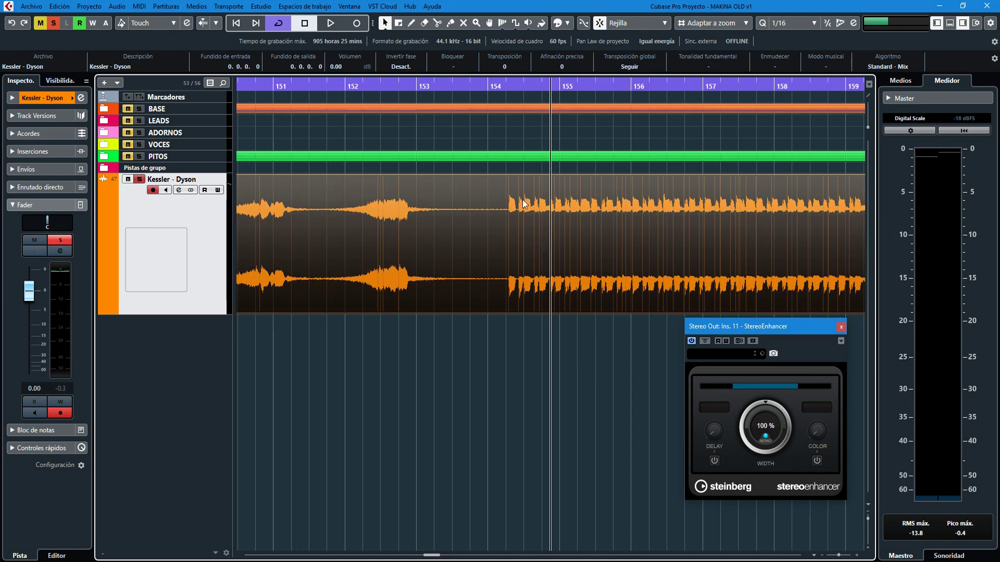
pyautogui.press('h')
pyautogui.press('h')
pyautogui.press('h')
pyautogui.press('h')
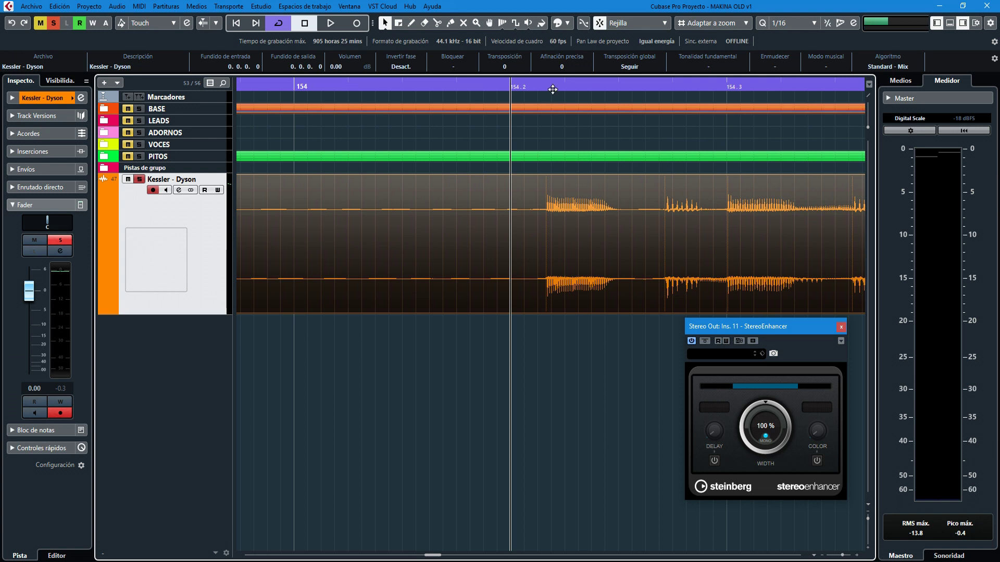
pyautogui.moveTo(550, 107); pyautogui.dragTo(548, 116)
pyautogui.moveTo(471, 87); pyautogui.dragTo(469, 105)
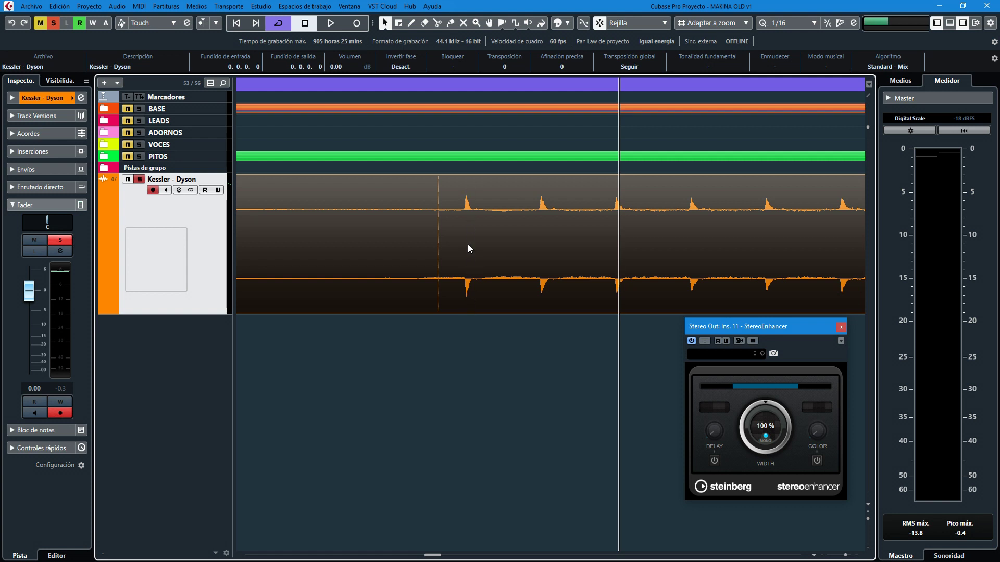
pyautogui.moveTo(464, 96); pyautogui.dragTo(461, 114)
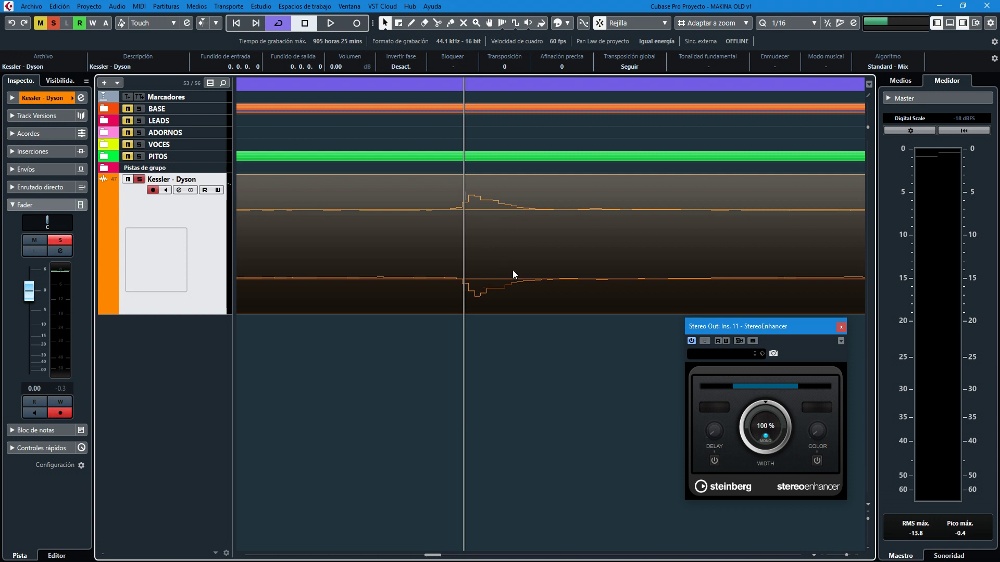
pyautogui.press('g')
pyautogui.press('g')
pyautogui.press('g')
pyautogui.press('g')
pyautogui.press('h')
pyautogui.press('h')
pyautogui.press('h')
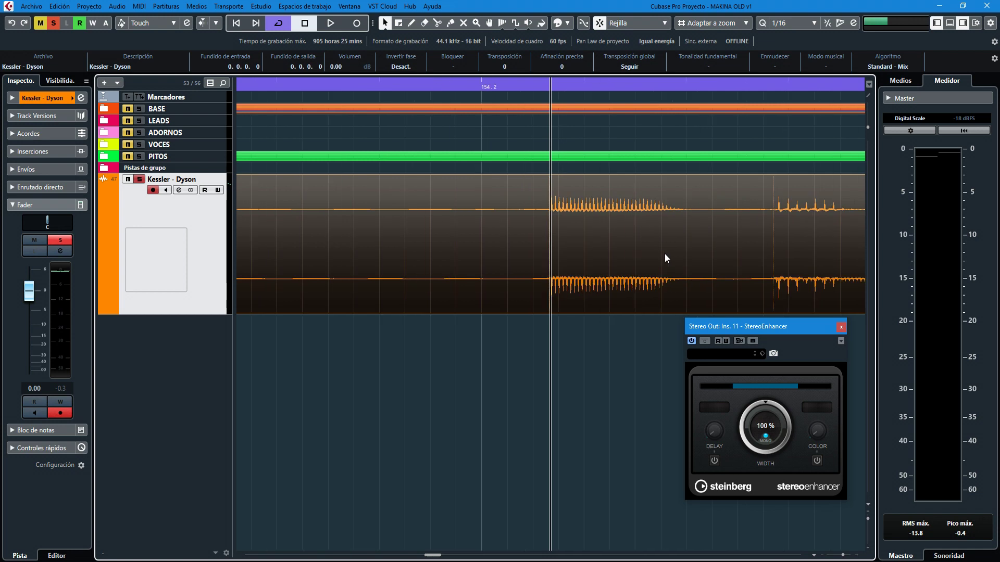
# Play the passage from just after bar 154.2, switching the StereoEnhancer between stereo and mono, and finish in stereo
pyautogui.click(706, 342)
pyautogui.press('space')
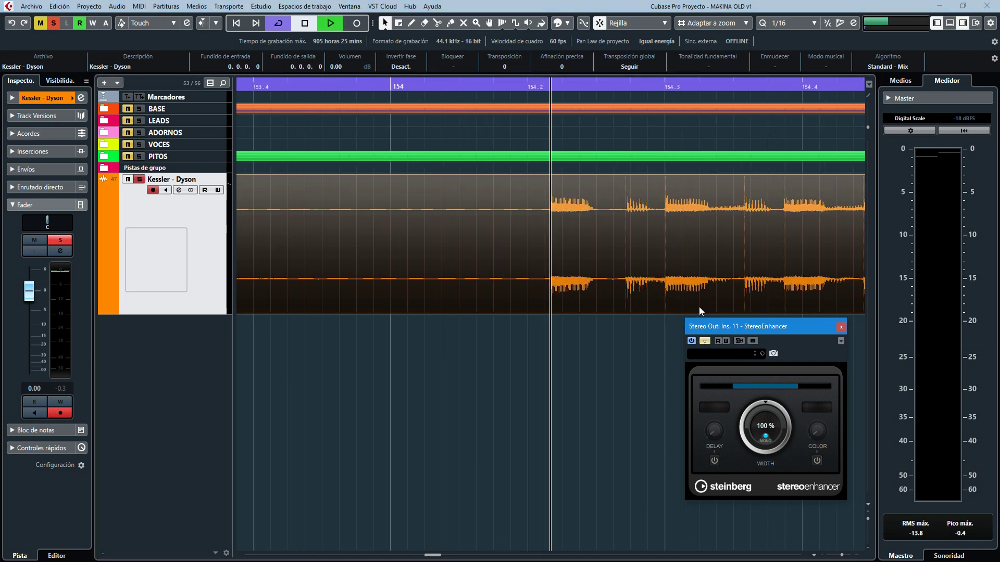
pyautogui.click(705, 342)
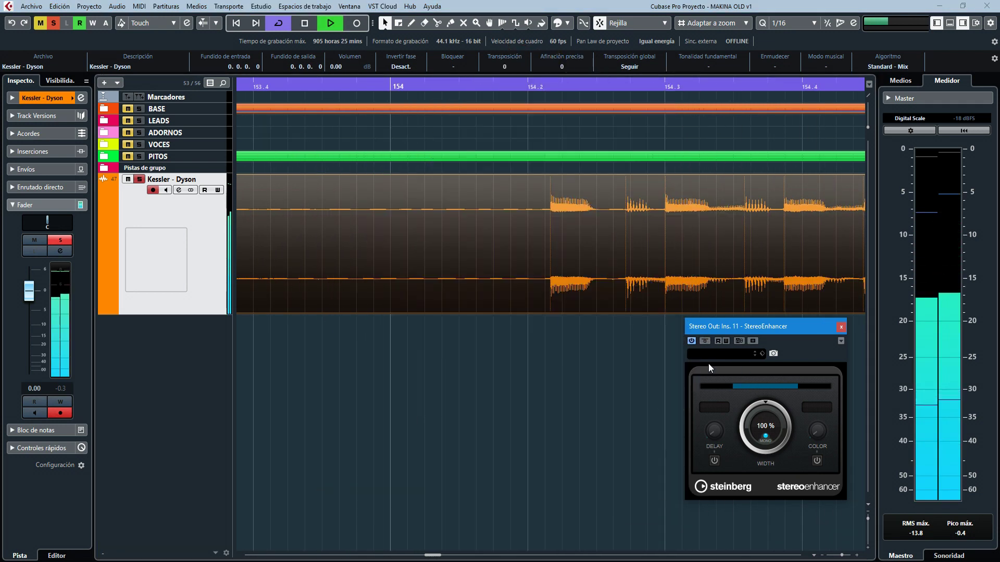
pyautogui.press('g')
pyautogui.press('g')
pyautogui.press('g')
# Examine the whole Kessler - Dyson waveform against the full arrangement
pyautogui.press('g')
pyautogui.click(705, 342)
pyautogui.press('space')
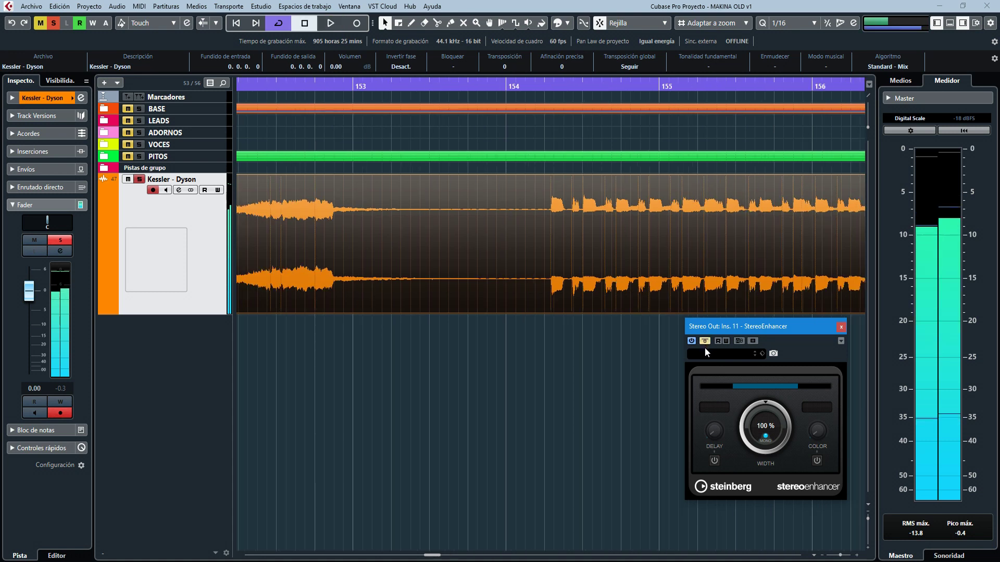
pyautogui.press('g')
pyautogui.press('g')
pyautogui.press('g')
pyautogui.press('g')
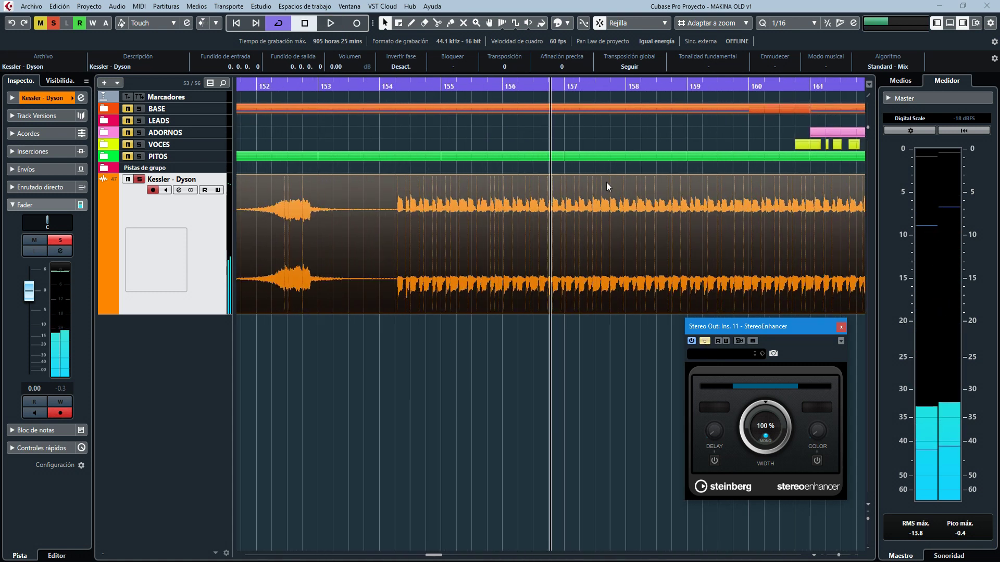
pyautogui.press('g')
pyautogui.press('g')
pyautogui.press('g')
pyautogui.press('g')
pyautogui.press('g')
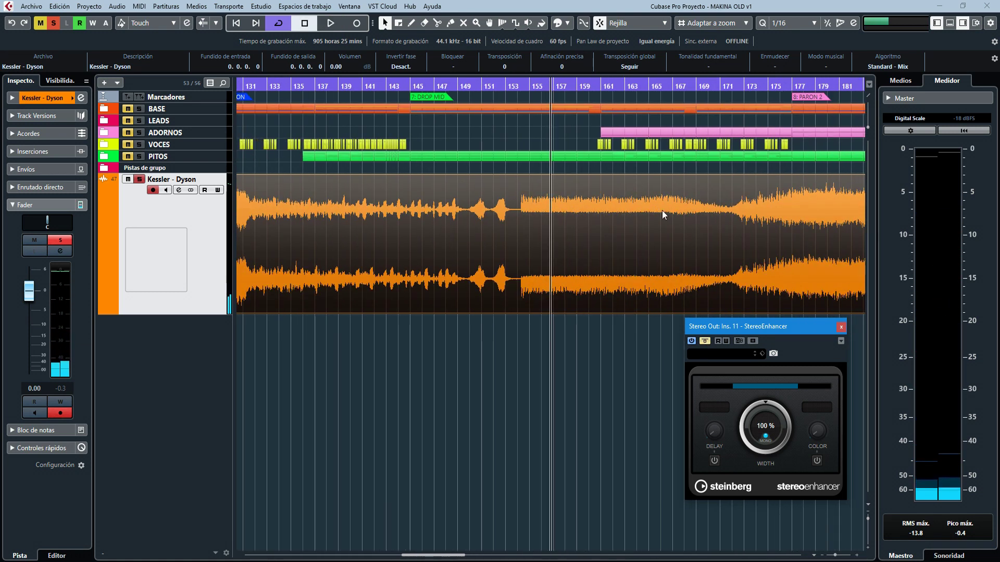
pyautogui.press('g')
pyautogui.press('g')
pyautogui.press('g')
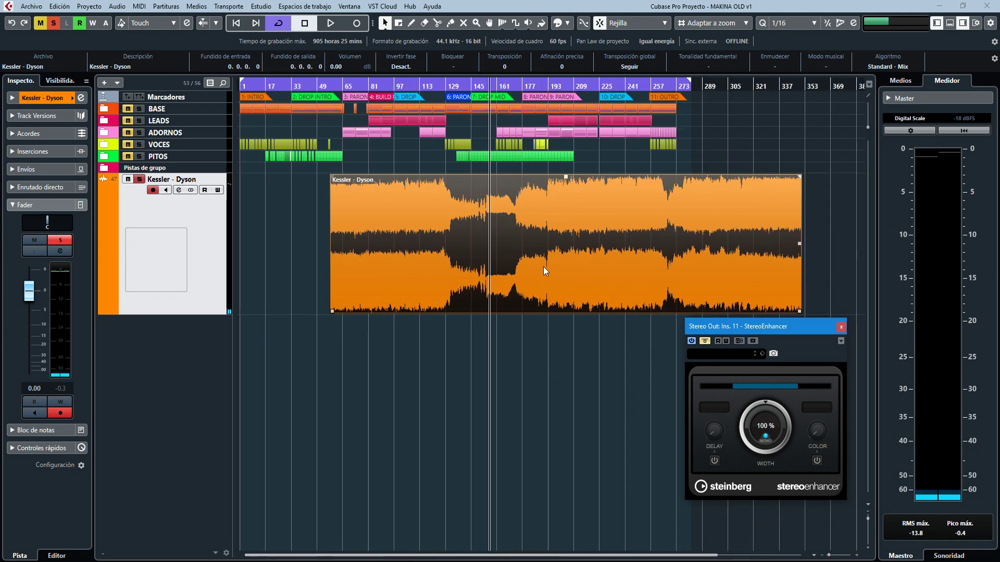
# Move the StereoEnhancer window aside and duplicate the Spire-1.1 01 (R) audio track
pyautogui.rightClick(177, 346)
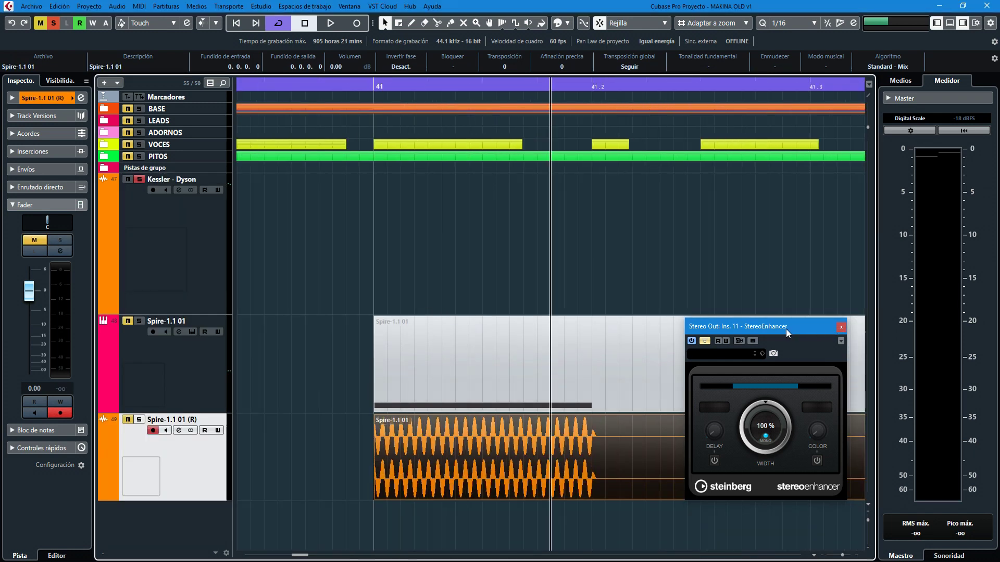
pyautogui.moveTo(788, 332); pyautogui.dragTo(999, 324)
pyautogui.moveTo(380, 83); pyautogui.dragTo(376, 103)
pyautogui.rightClick(197, 202)
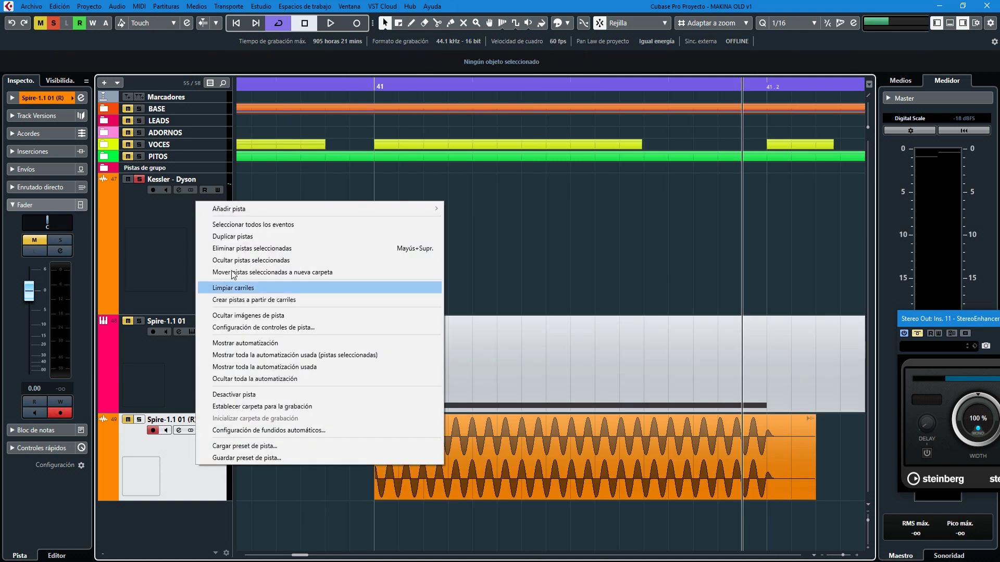
pyautogui.click(245, 238)
pyautogui.scroll(-3, 435, 345)
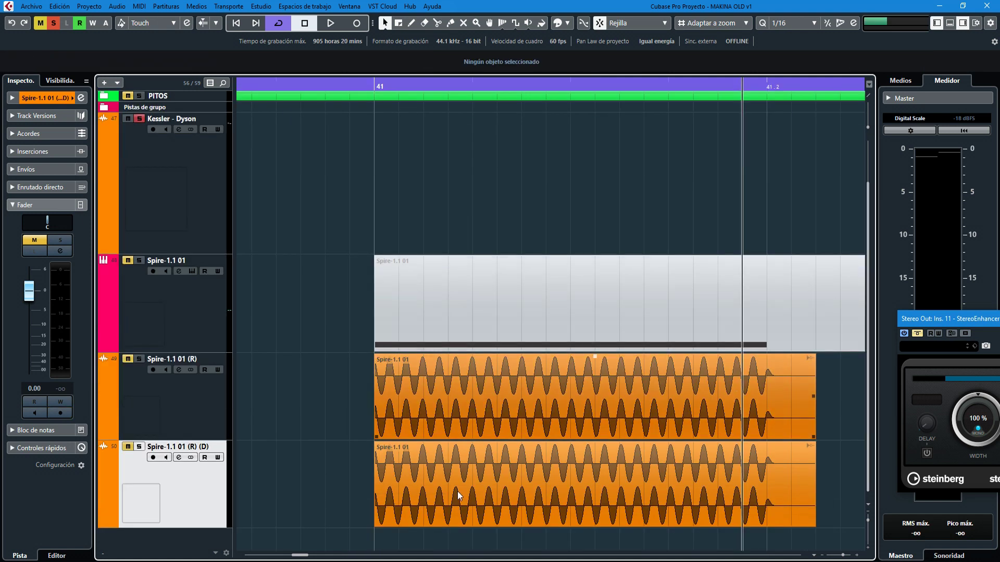
# Invert the phase of the duplicated Spire-1.1 01 audio event on all channels with direct offline processing
pyautogui.click(474, 479)
pyautogui.rightClick(465, 477)
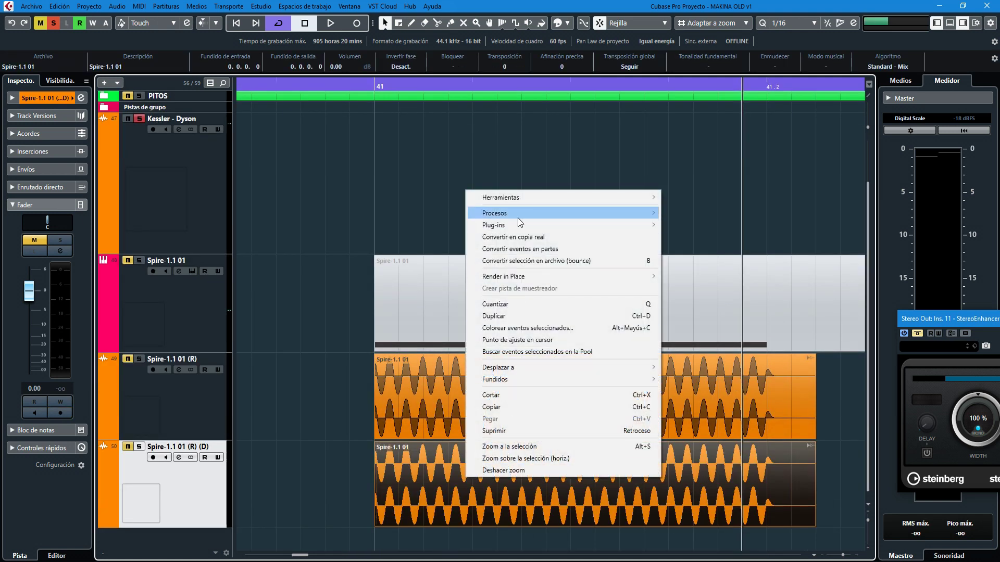
pyautogui.moveTo(520, 215)
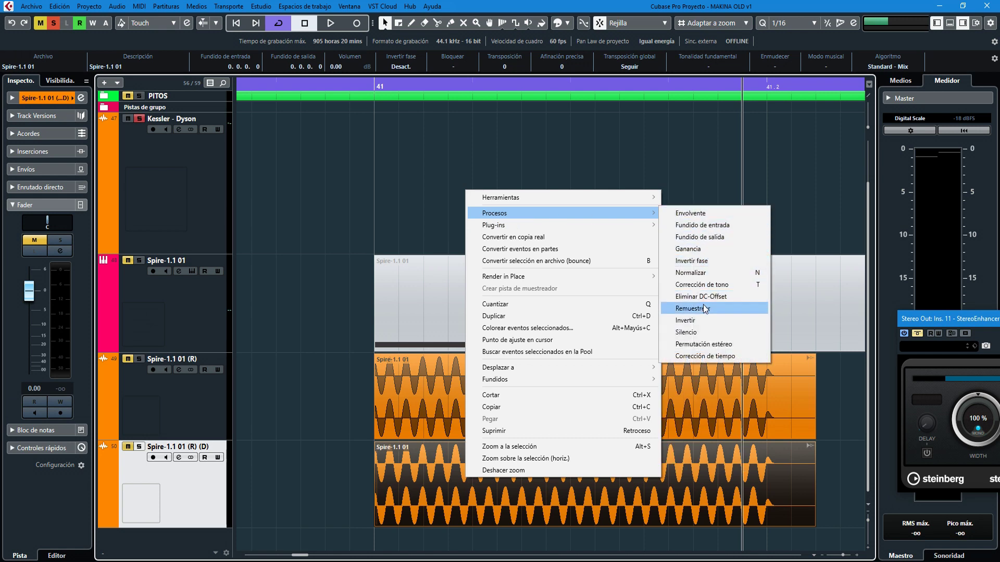
pyautogui.click(691, 261)
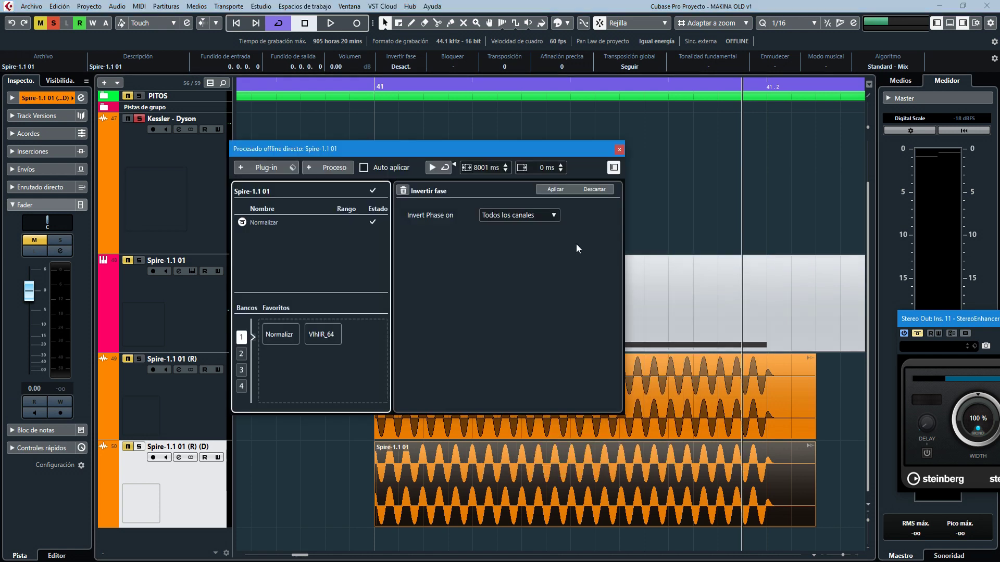
pyautogui.click(555, 189)
pyautogui.click(619, 150)
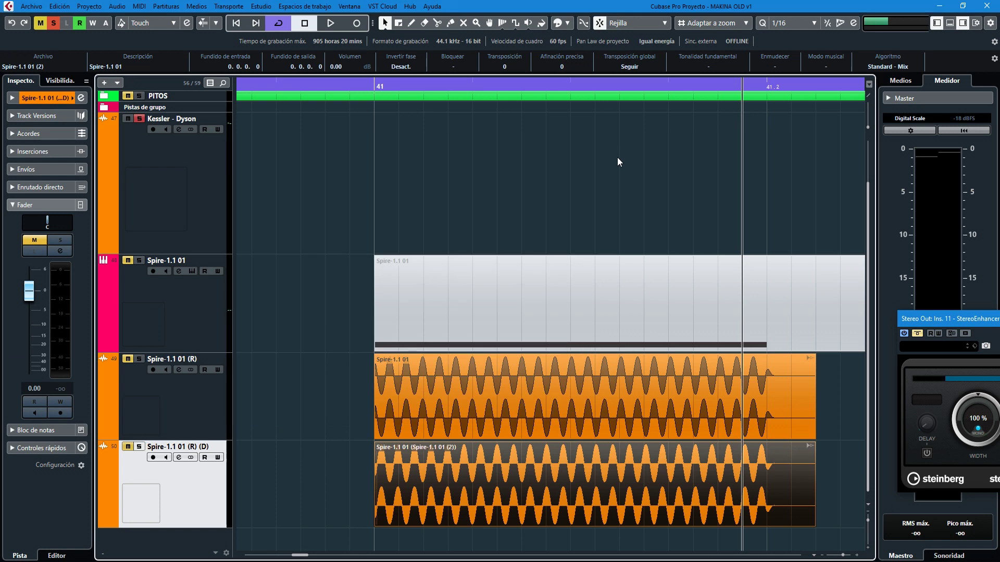
# Compare the original and phase-inverted Spire waveforms closely at the start of bar 41, and solo the Spire-1.1 01 (R) track
pyautogui.moveTo(395, 86); pyautogui.dragTo(395, 111)
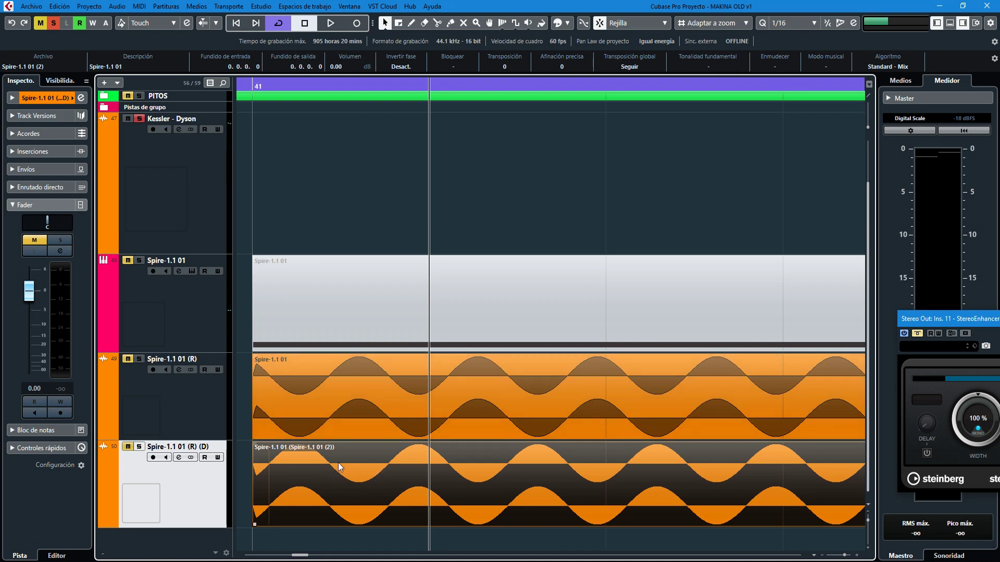
pyautogui.press('g')
pyautogui.press('g')
pyautogui.press('g')
pyautogui.press('g')
pyautogui.press('g')
pyautogui.press('g')
pyautogui.press('g')
pyautogui.press('g')
pyautogui.press('g')
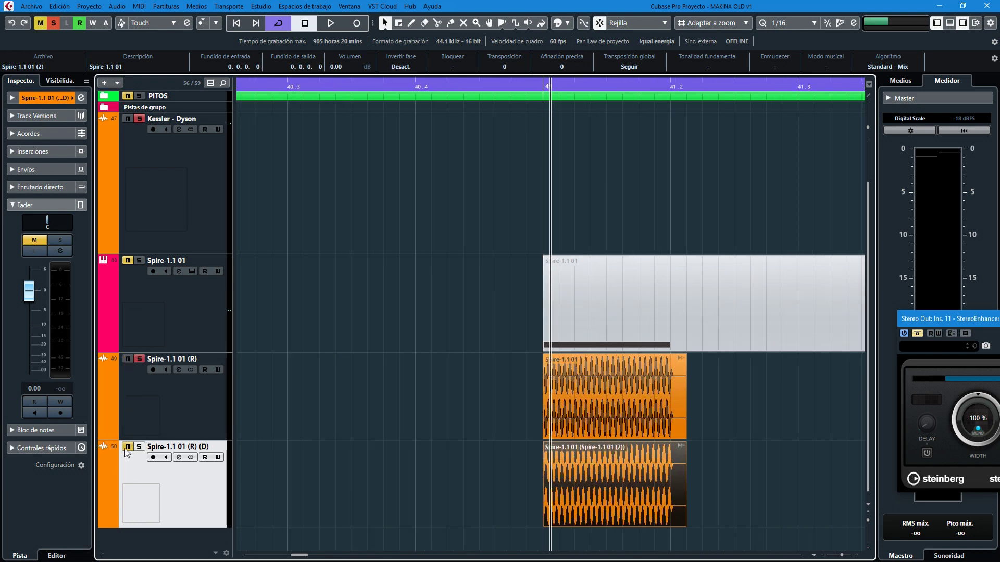
# Play the soloed Spire-1.1 01 (R) track alone from bar 41
pyautogui.press('h')
pyautogui.press('h')
pyautogui.press('h')
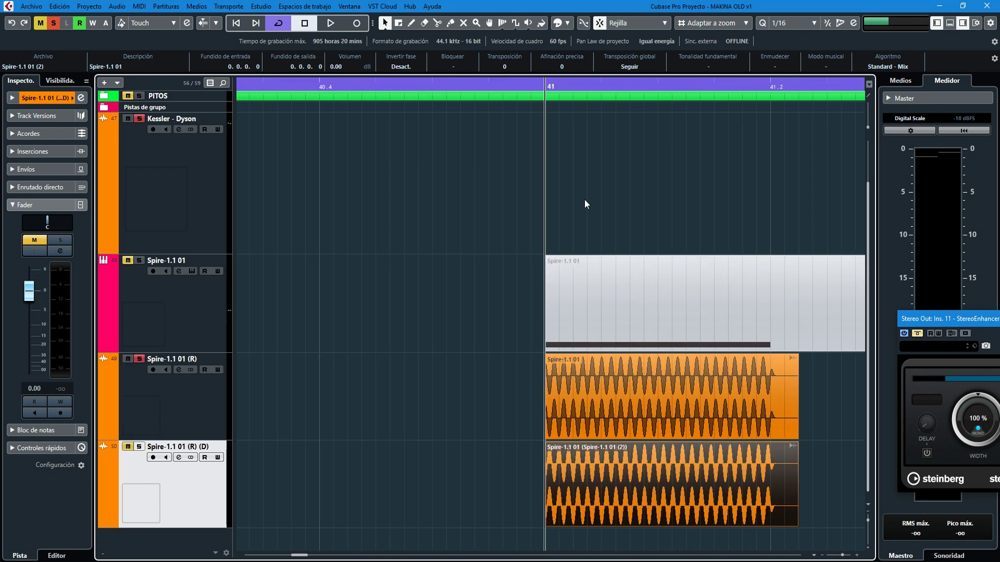
pyautogui.press('space')
pyautogui.press('g')
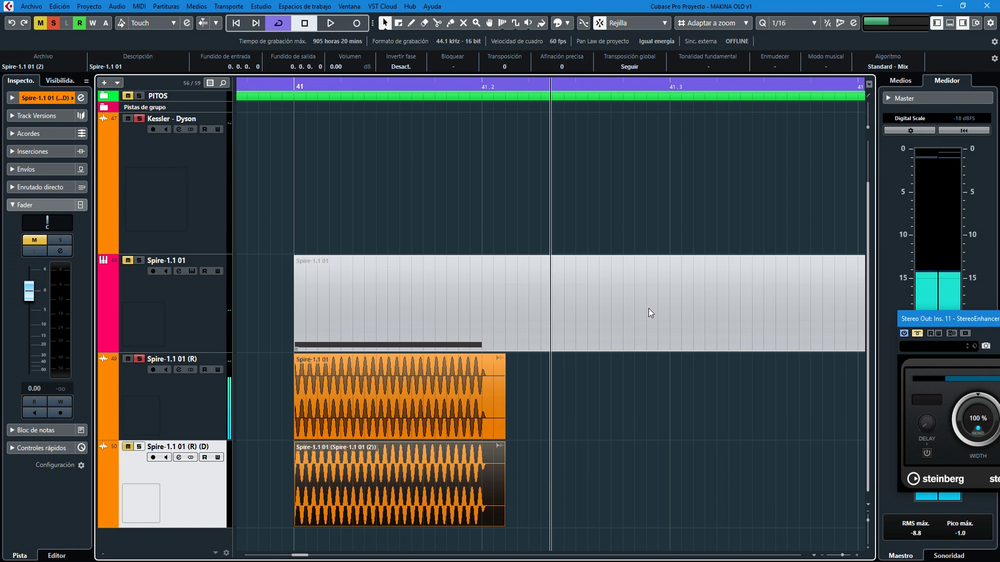
pyautogui.press('g')
pyautogui.press('g')
pyautogui.press('g')
# Solo the phase-inverted duplicate as well and play both Spire audio tracks together from bar 41
pyautogui.moveTo(401, 87); pyautogui.dragTo(401, 96)
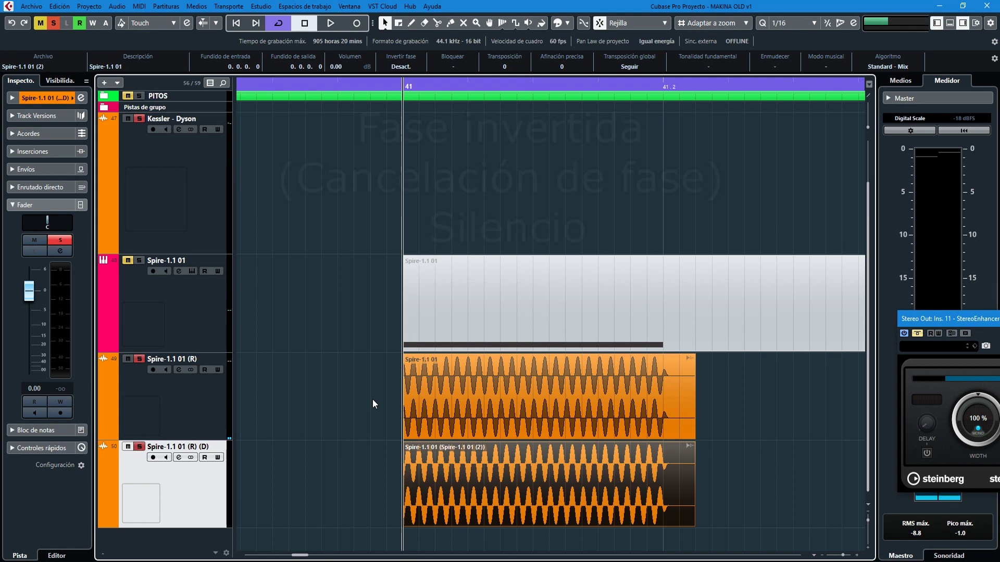
pyautogui.press('space')
pyautogui.press('space')
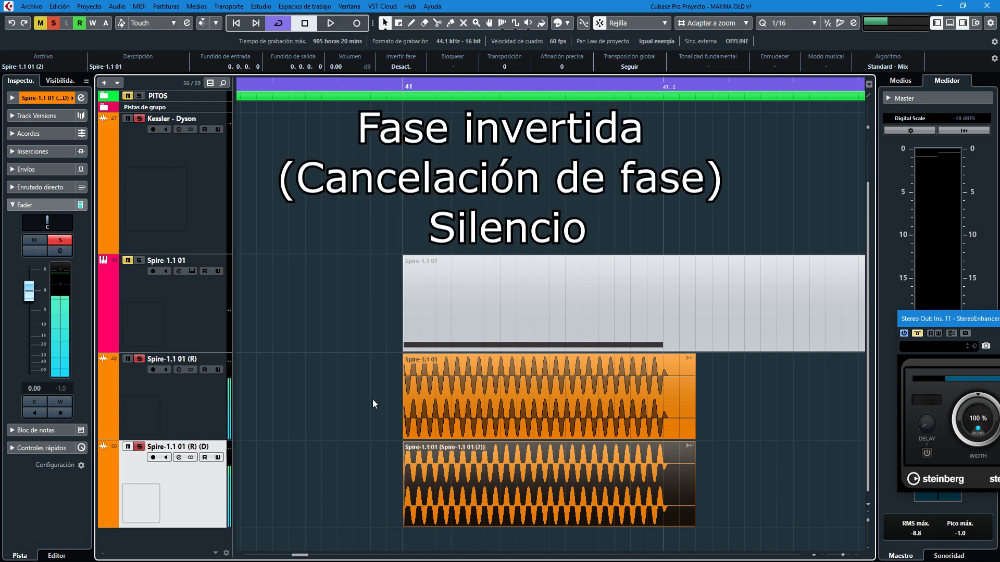
pyautogui.press('g')
pyautogui.press('g')
pyautogui.press('g')
pyautogui.press('g')
pyautogui.press('g')
pyautogui.press('g')
pyautogui.press('space')
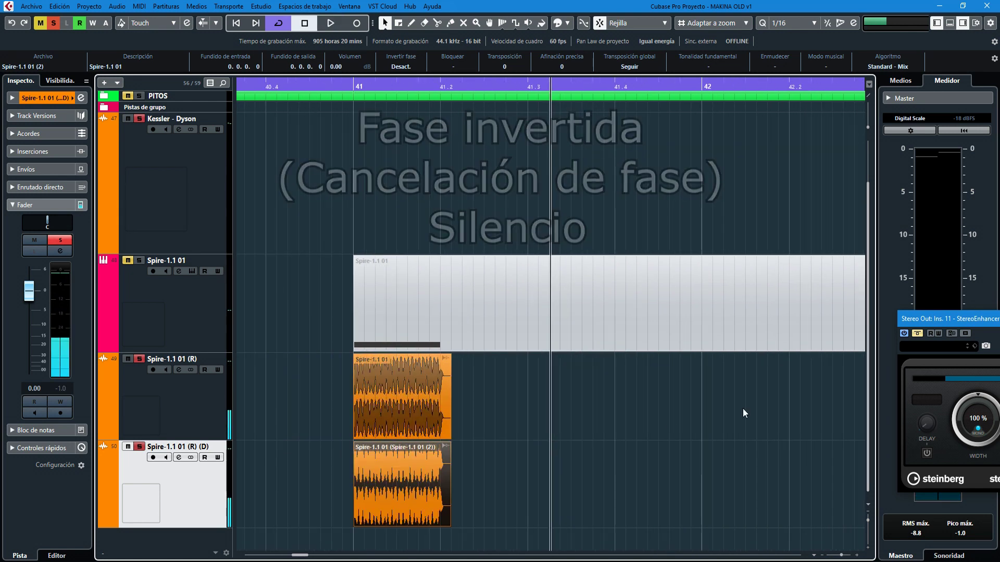
# Play both Spire tracks from bar 41 with the duplicate's phase inversion undone, and restore the inversion
pyautogui.moveTo(370, 93); pyautogui.dragTo(397, 301)
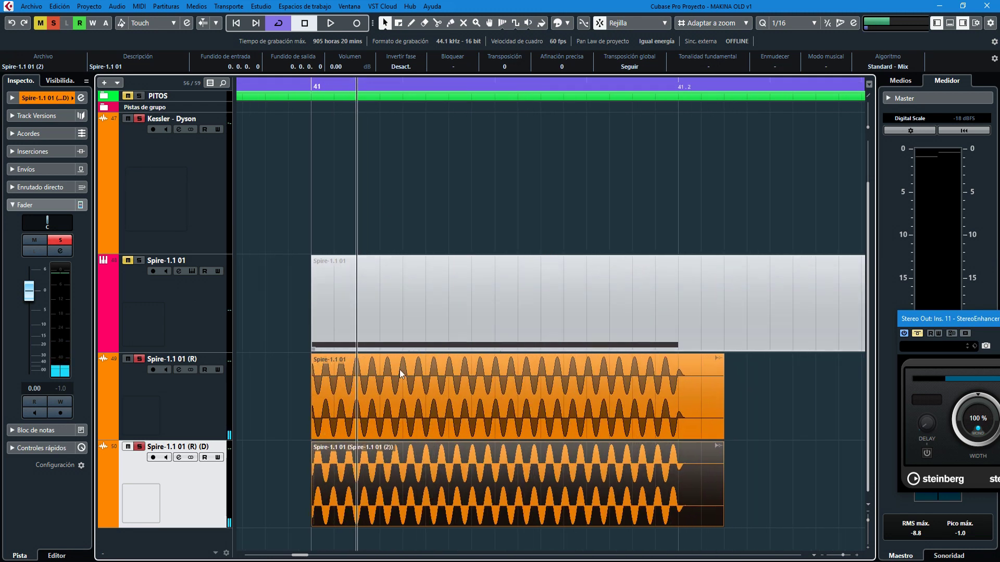
pyautogui.hotkey('ctrl', 'z')
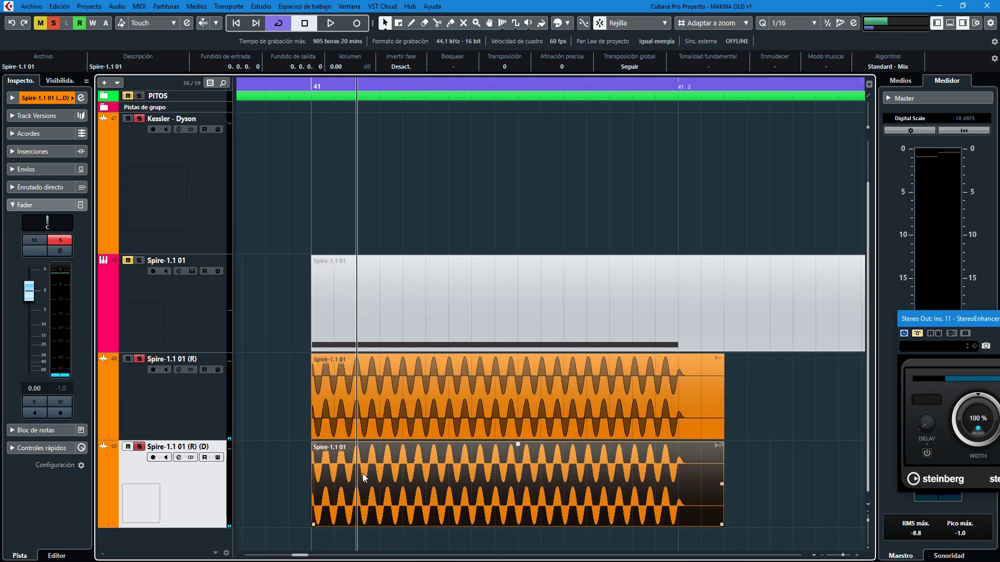
pyautogui.click(310, 85)
pyautogui.press('space')
pyautogui.press('space')
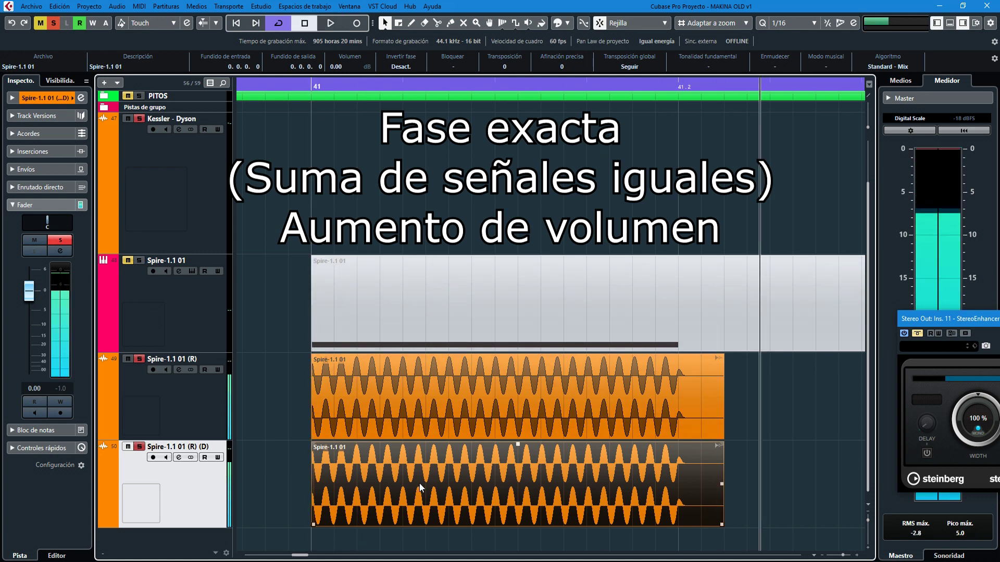
pyautogui.hotkey('ctrl', 'shift', 'z')
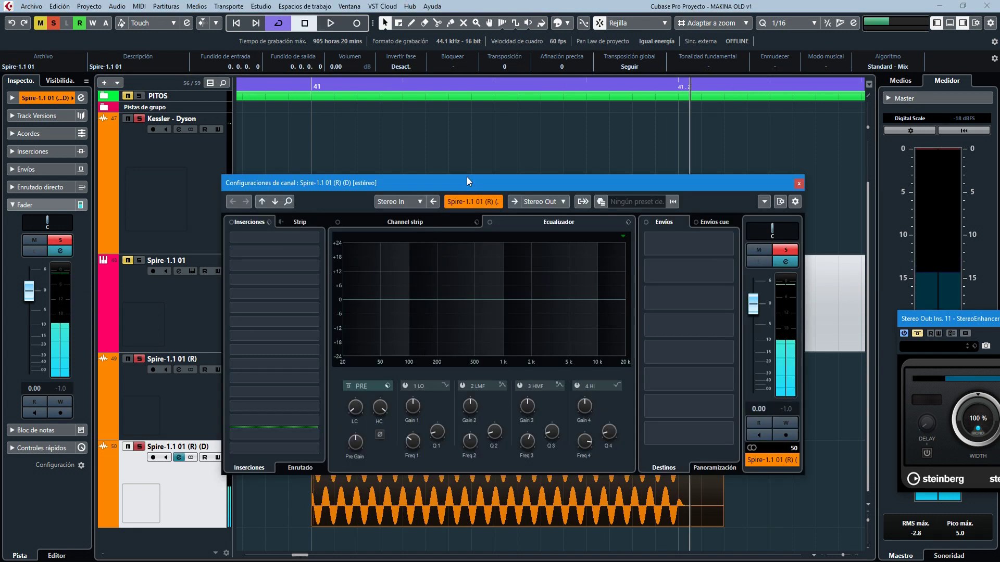
# With the offline inversion undone, toggle phase inversion in the duplicate's channel pre section while both Spire tracks play from bar 41
pyautogui.moveTo(466, 180); pyautogui.dragTo(686, 91)
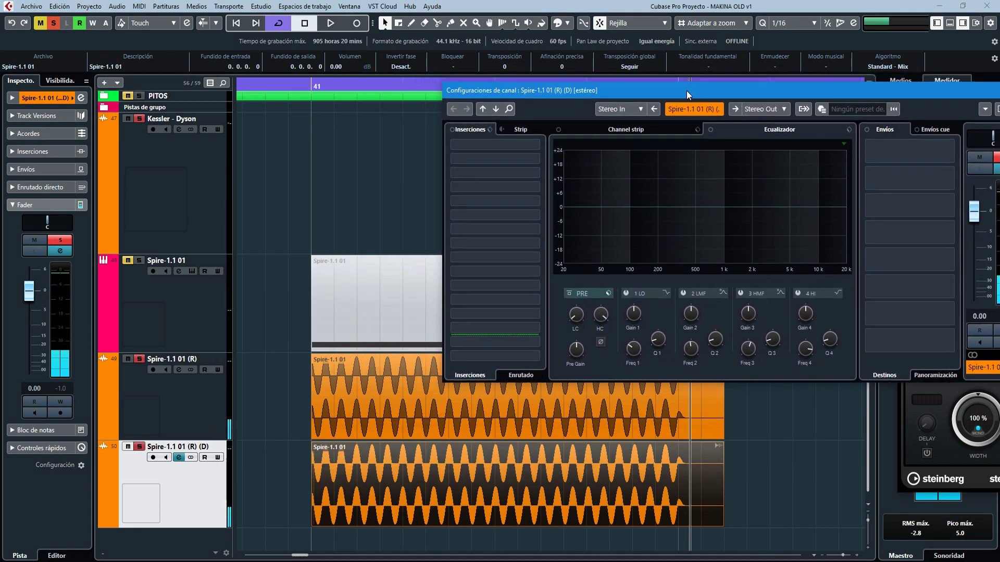
pyautogui.click(494, 404)
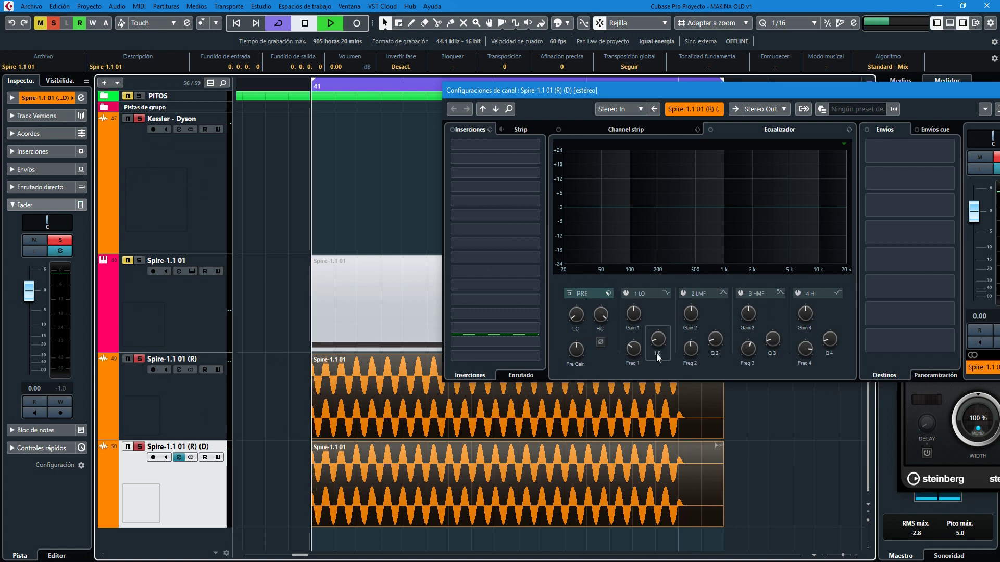
pyautogui.click(601, 343)
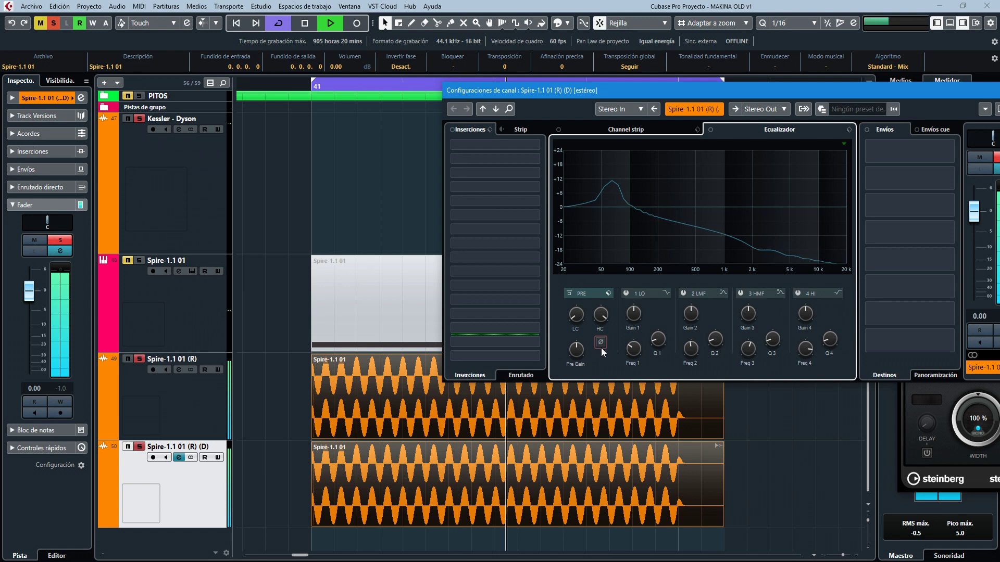
pyautogui.press('space')
pyautogui.moveTo(776, 513); pyautogui.dragTo(492, 403)
# Close the duplicate's channel settings and the StereoEnhancer window
pyautogui.moveTo(324, 87); pyautogui.dragTo(307, 42)
pyautogui.press('g')
pyautogui.press('g')
pyautogui.press('g')
pyautogui.press('g')
pyautogui.moveTo(935, 91); pyautogui.dragTo(696, 98)
pyautogui.click(783, 97)
pyautogui.press('g')
pyautogui.moveTo(955, 317); pyautogui.dragTo(493, 233)
pyautogui.press('g')
pyautogui.press('g')
pyautogui.press('g')
pyautogui.press('g')
pyautogui.press('g')
pyautogui.press('g')
pyautogui.press('g')
pyautogui.press('g')
pyautogui.press('g')
pyautogui.press('g')
pyautogui.press('g')
pyautogui.press('g')
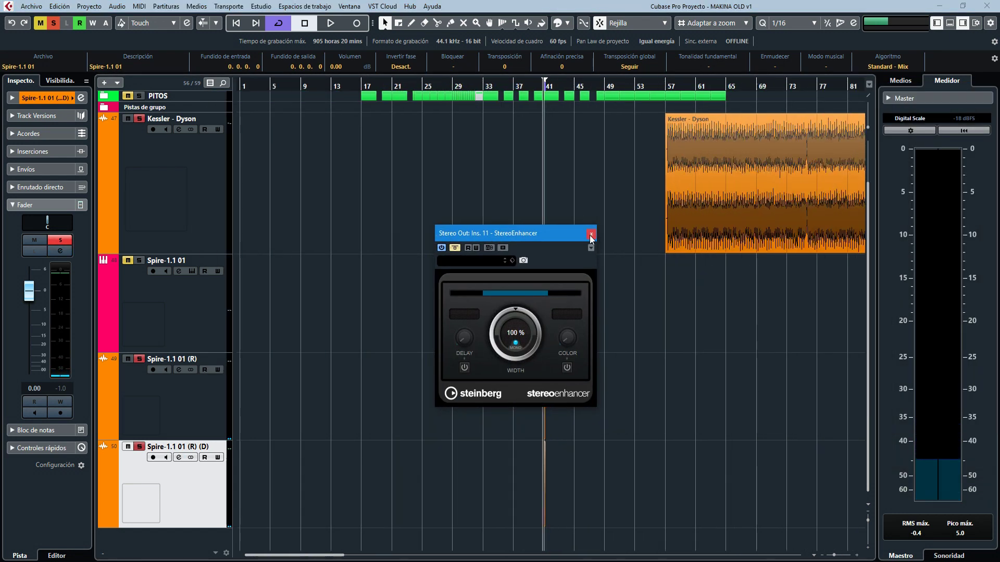
pyautogui.moveTo(531, 237); pyautogui.dragTo(707, 316)
# Show the arrangement from about bar 144 to 171 with all tracks at reduced height
pyautogui.moveTo(443, 84); pyautogui.dragTo(446, 110)
pyautogui.click(471, 86)
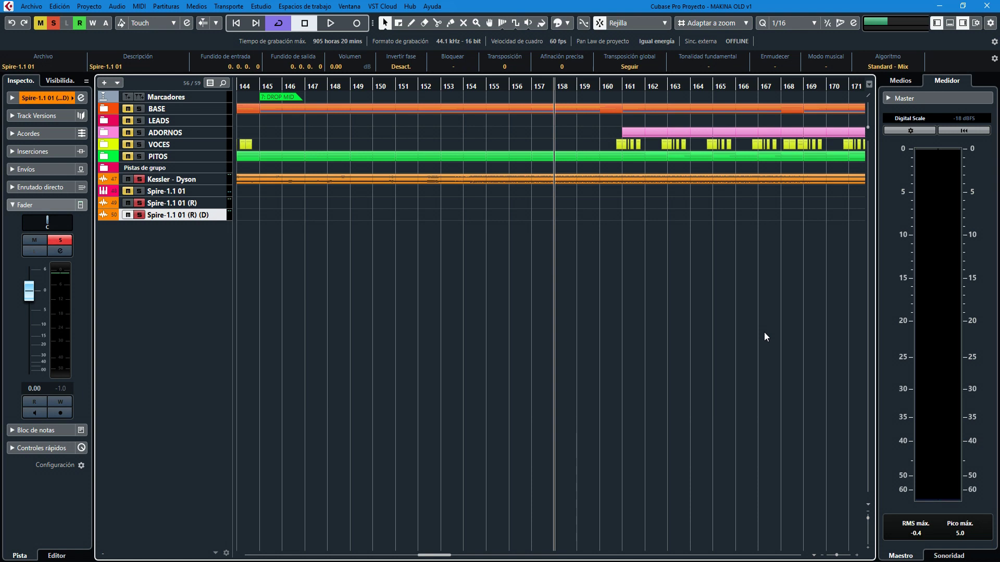
pyautogui.press('g')
pyautogui.press('g')
pyautogui.press('g')
pyautogui.press('g')
pyautogui.press('g')
pyautogui.press('g')
pyautogui.press('g')
pyautogui.press('g')
pyautogui.press('g')
pyautogui.press('g')
pyautogui.press('g')
pyautogui.press('g')
pyautogui.press('g')
pyautogui.press('g')
pyautogui.press('g')
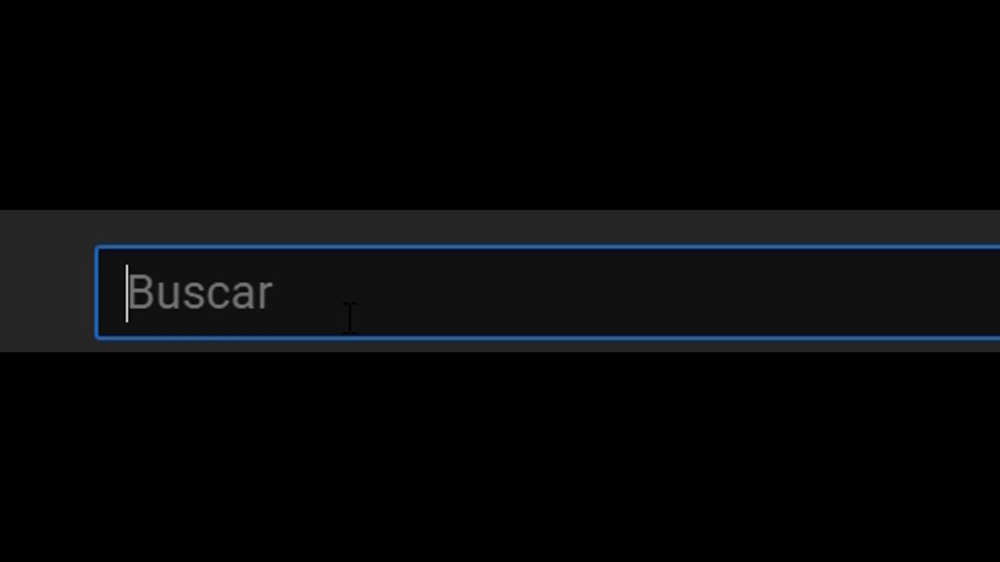
# Switch to YouTube, search for "como hacer un lead en sylenth1" and browse the results
pyautogui.write('como ')
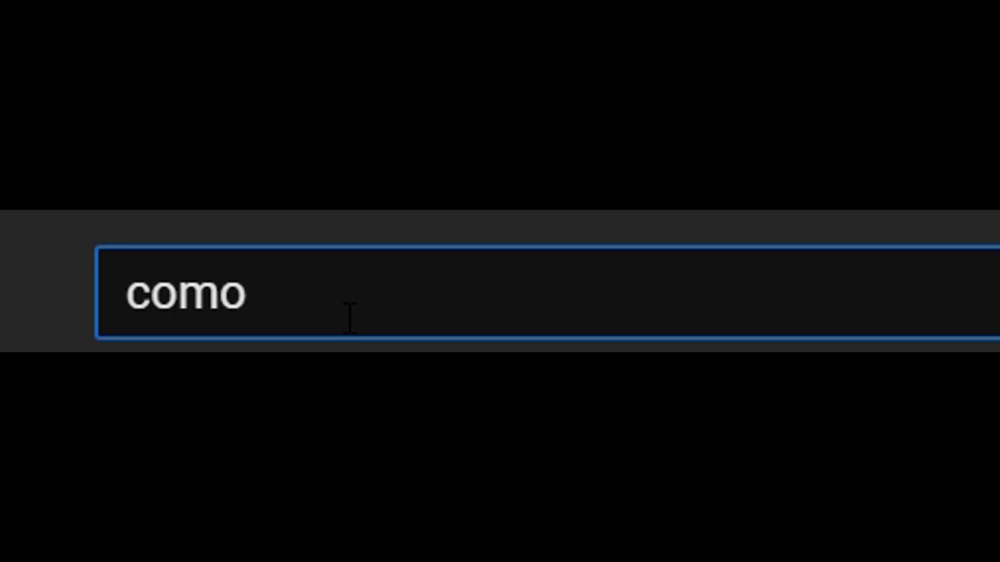
pyautogui.write('crear un lead')
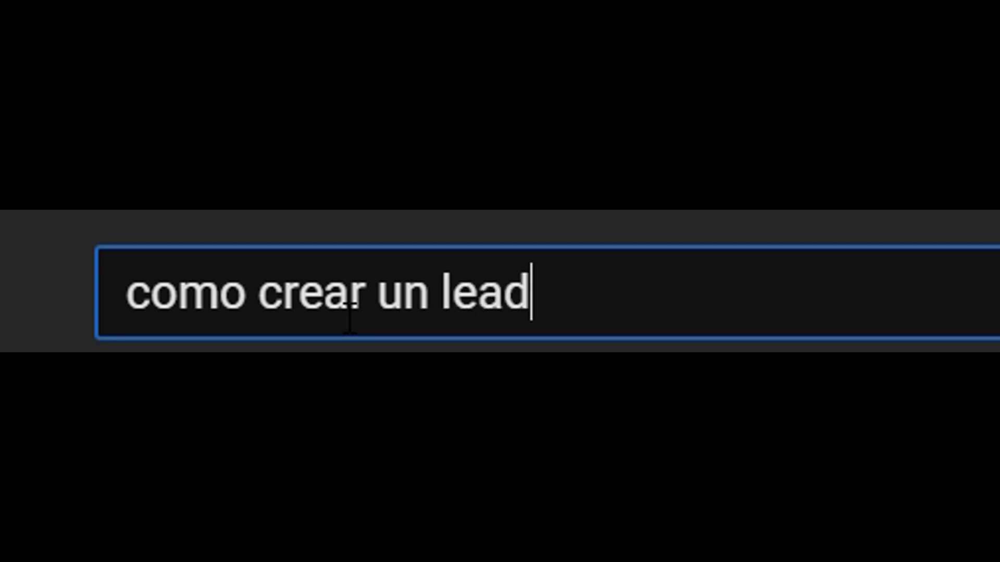
pyautogui.write(' co')
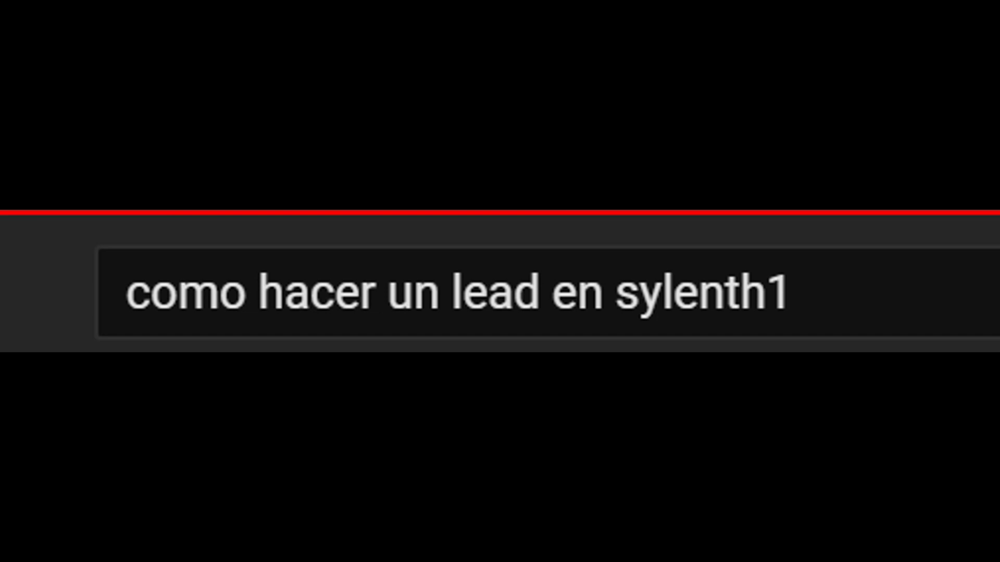
pyautogui.scroll(-3, 354, 224)
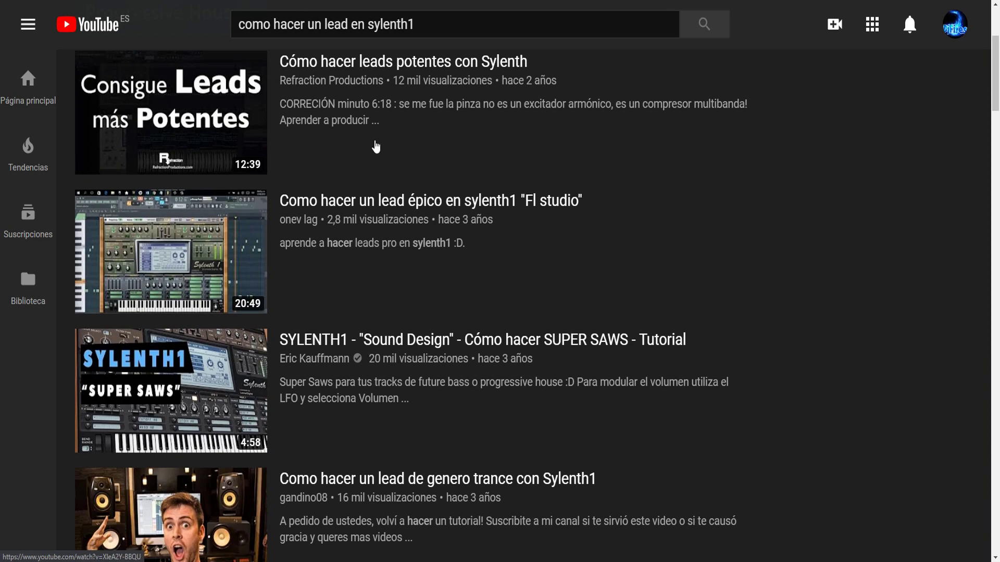
pyautogui.scroll(-3, 364, 354)
pyautogui.scroll(8, 367, 354)
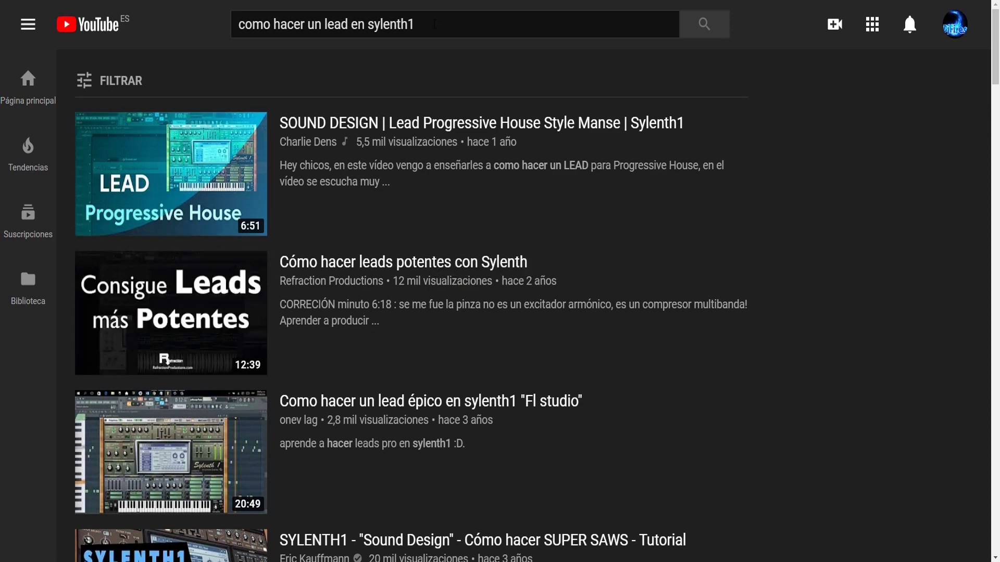
# Search for "how to make hardstyle melody 2019" and open the first Fruitymasterz tutorial, paused at the start
pyautogui.tripleClick(436, 25)
pyautogui.write('how to')
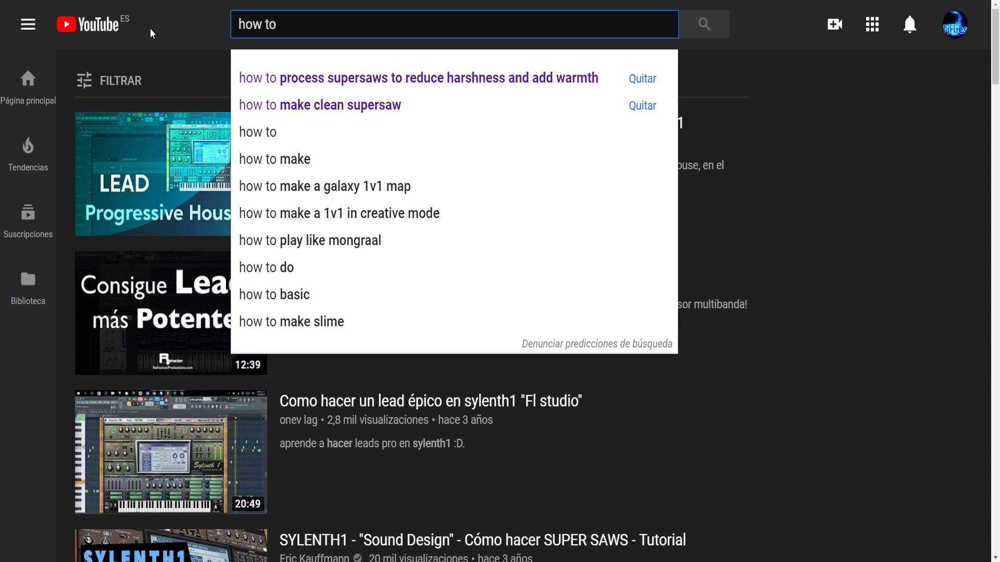
pyautogui.write(' make')
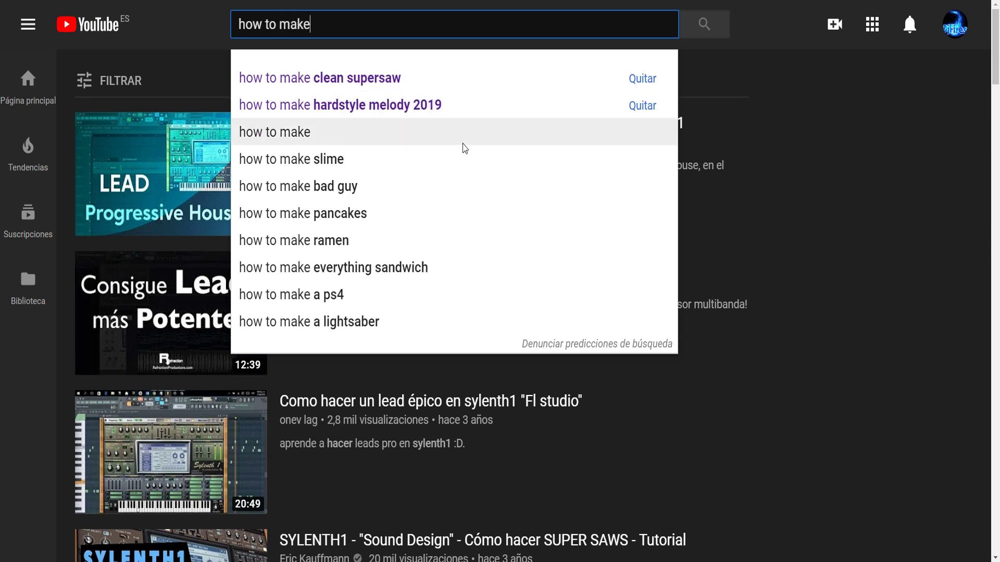
pyautogui.click(358, 111)
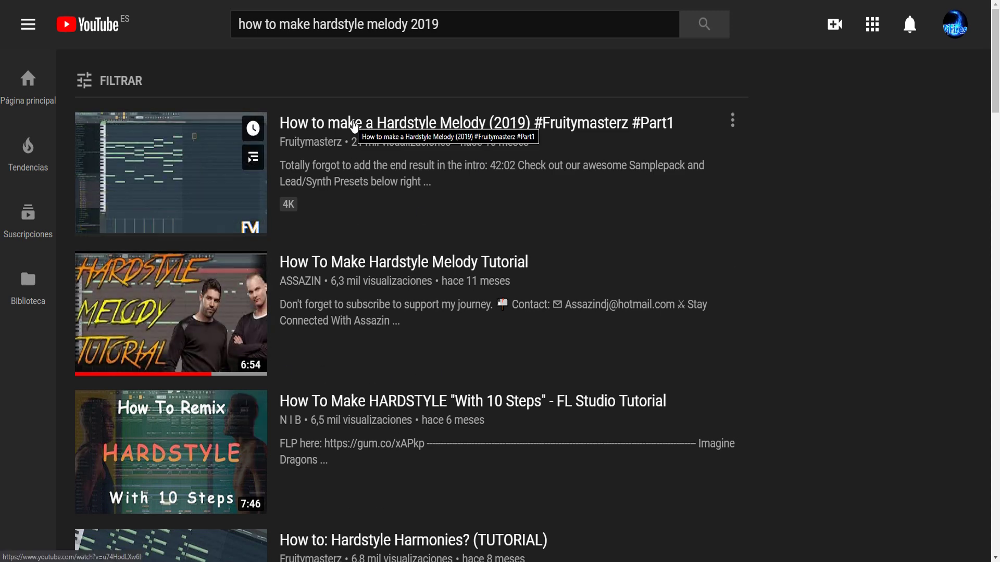
pyautogui.click(354, 126)
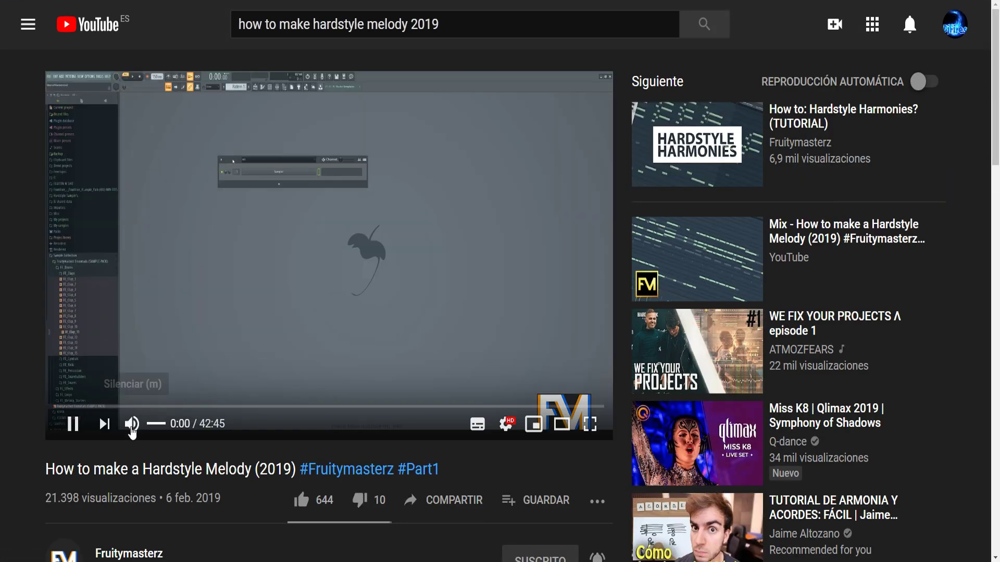
pyautogui.click(73, 425)
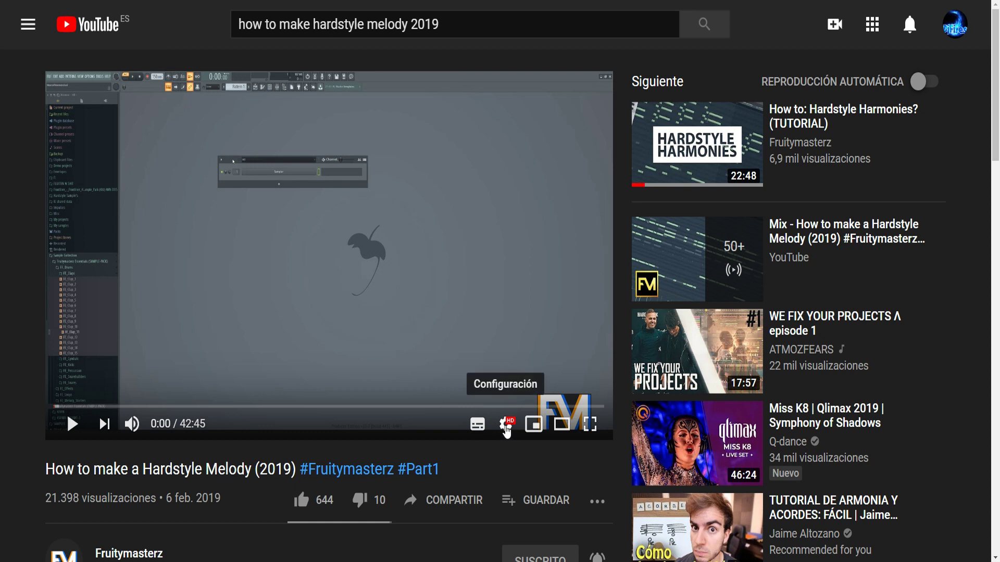
# Turn on the automatically generated Dutch subtitles for the hardstyle melody tutorial
pyautogui.click(505, 426)
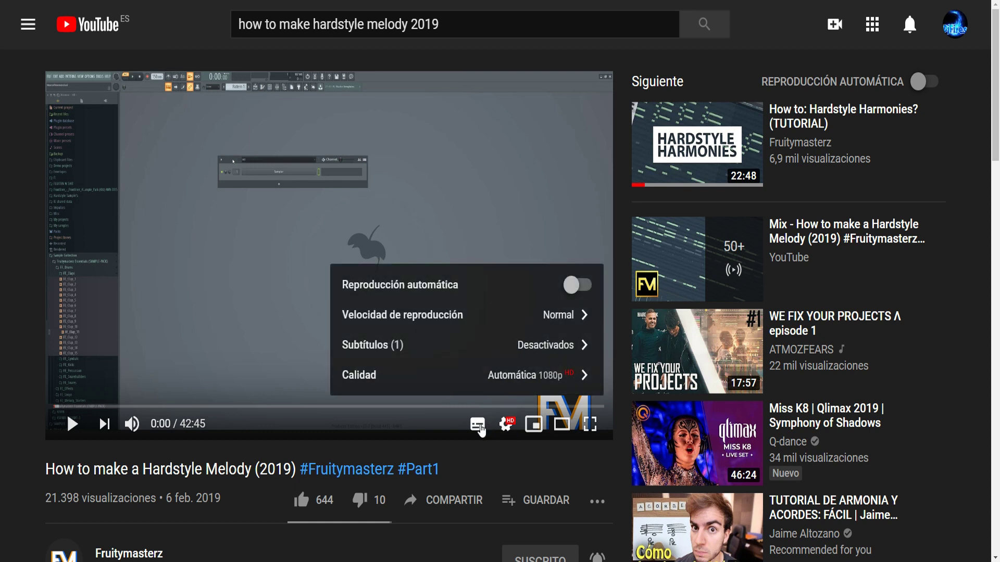
pyautogui.click(477, 424)
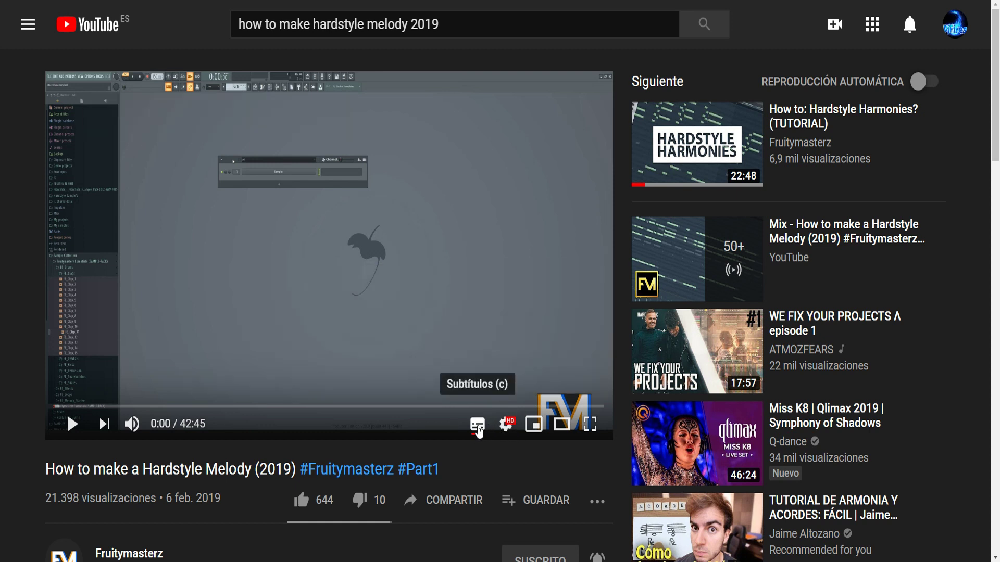
pyautogui.rightClick(478, 431)
pyautogui.click(476, 433)
# Set the video's subtitles to auto-translate into Español and close the language list
pyautogui.click(509, 426)
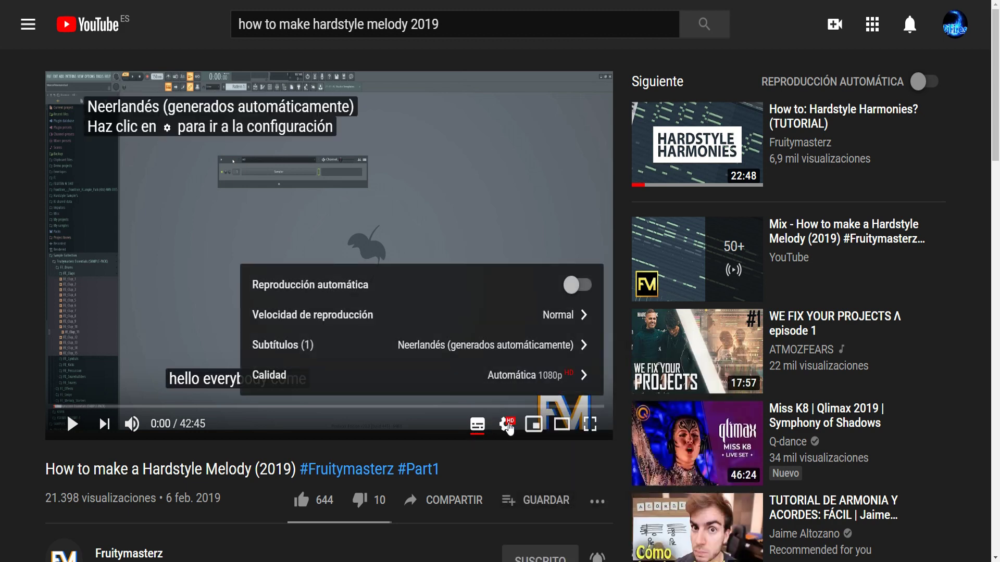
pyautogui.click(570, 347)
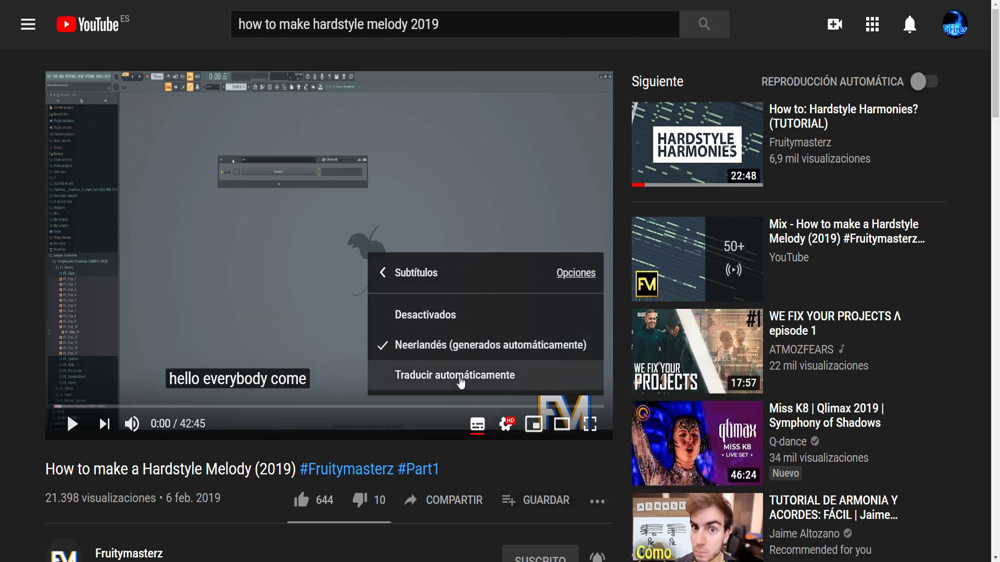
pyautogui.click(461, 381)
pyautogui.scroll(-15, 484, 330)
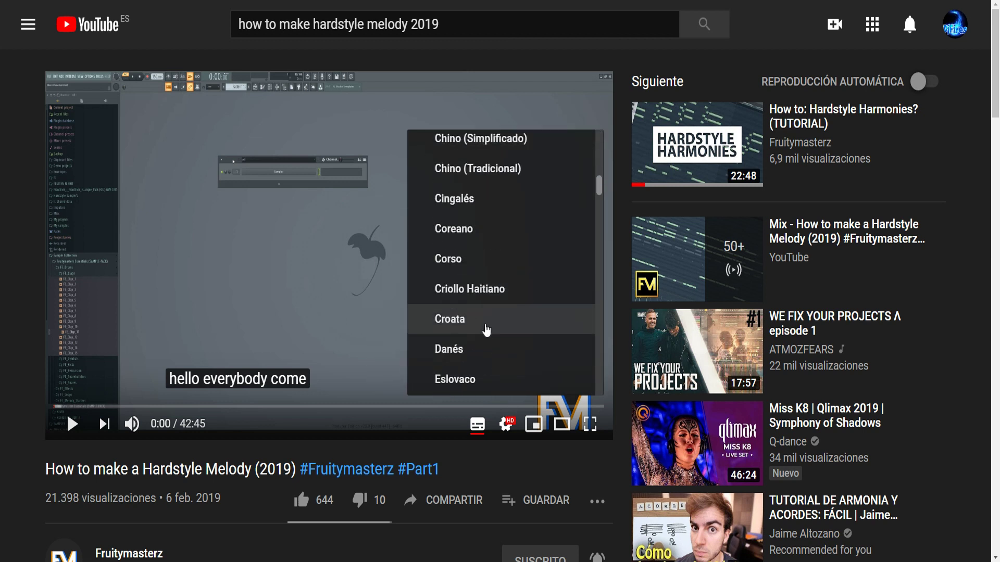
pyautogui.scroll(4, 487, 279)
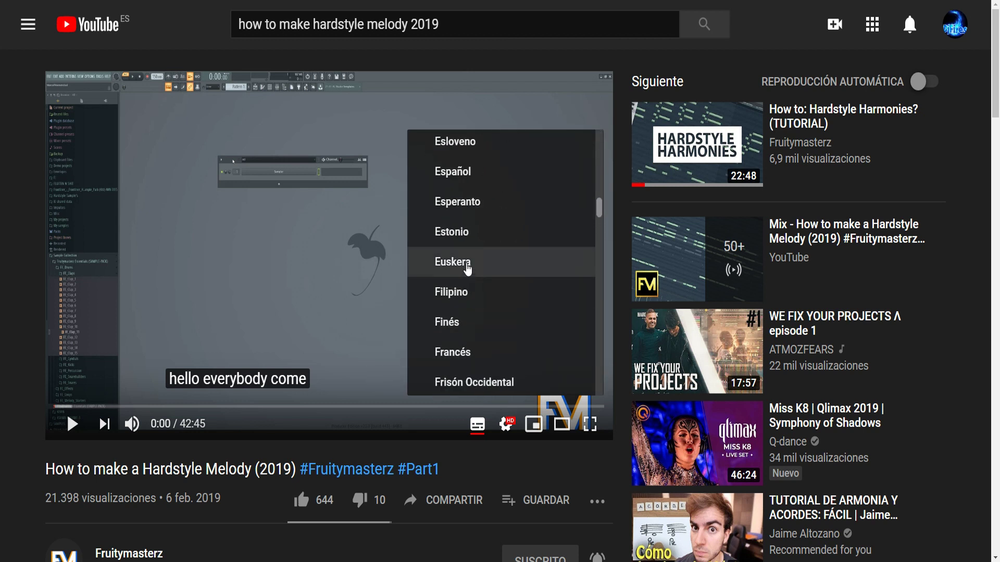
pyautogui.click(462, 172)
pyautogui.click(339, 415)
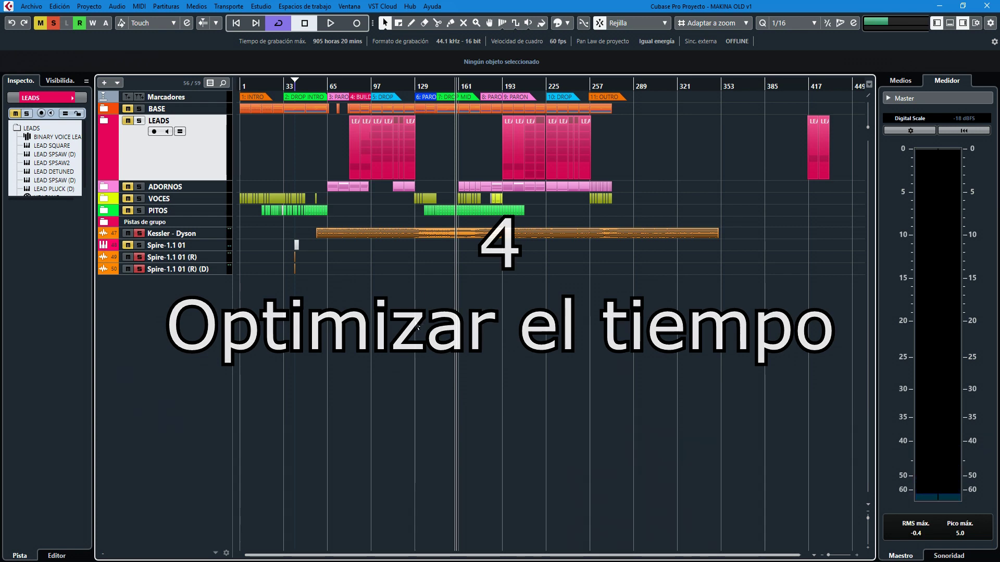
# Switch to Cubase, solo the LEADS folder and play the arrangement from bar 97
pyautogui.press('z')
pyautogui.press('z')
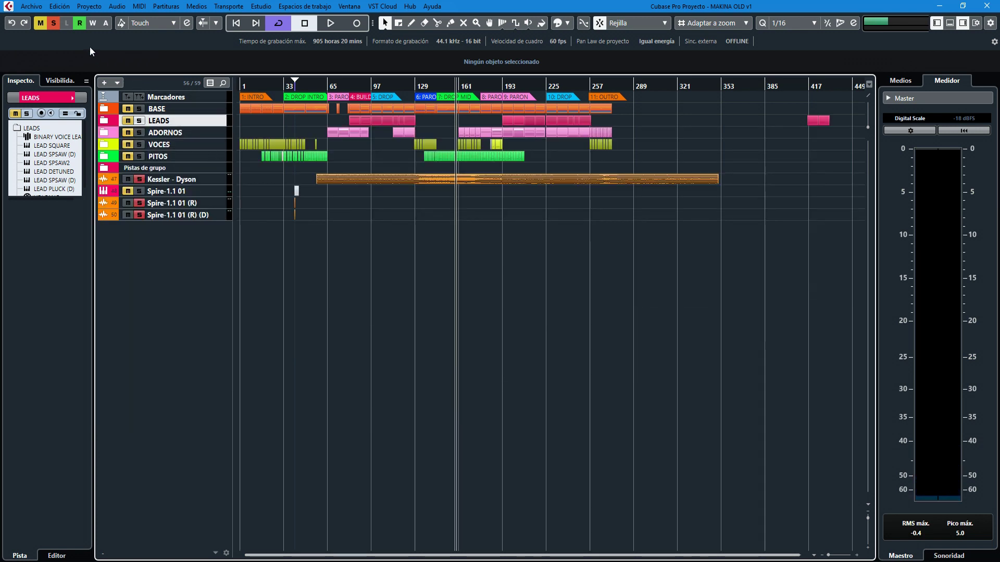
pyautogui.click(139, 124)
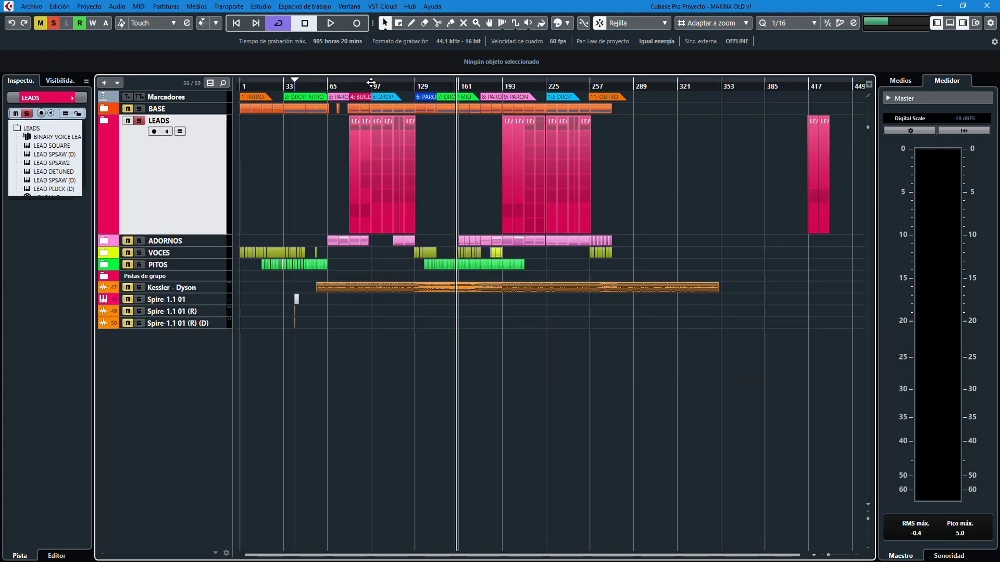
pyautogui.moveTo(372, 86); pyautogui.dragTo(373, 109)
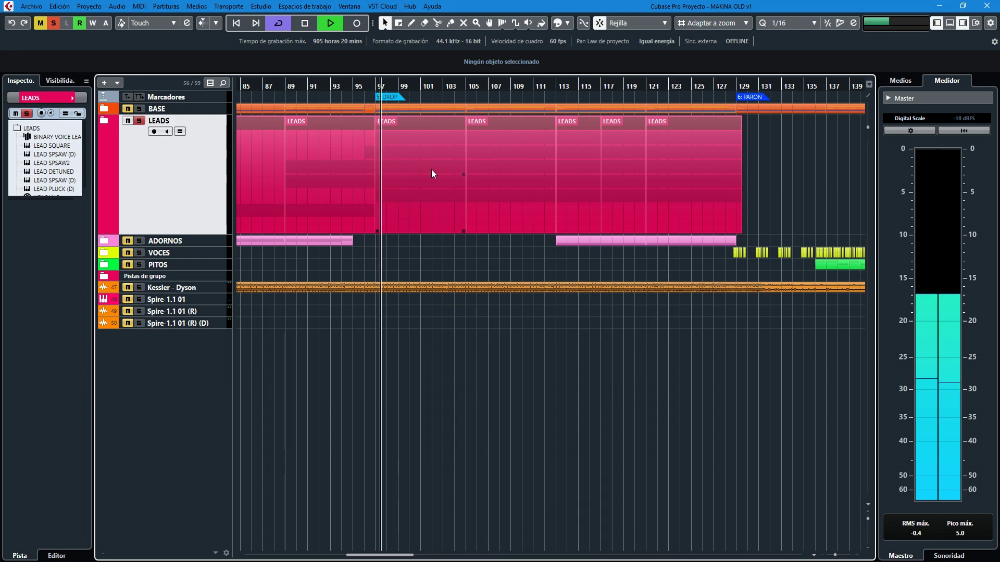
# Open the LEAD SPSAW (D) notes at bar 97 in the key editor, look closely at bars 96 to 102, and close it
pyautogui.doubleClick(412, 160)
pyautogui.press('g')
pyautogui.press('g')
pyautogui.press('g')
pyautogui.press('g')
pyautogui.press('g')
pyautogui.press('g')
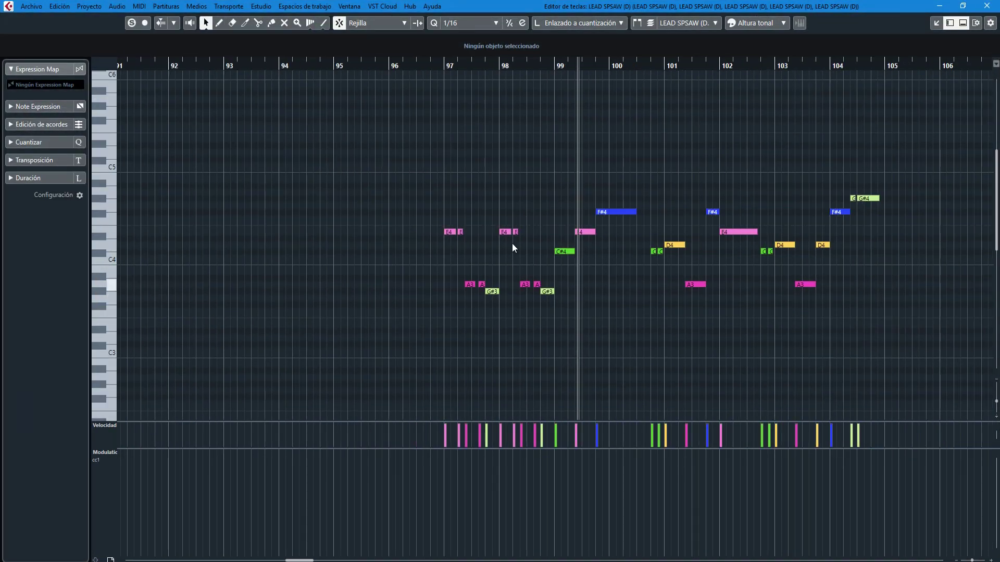
pyautogui.moveTo(522, 69); pyautogui.dragTo(769, 113)
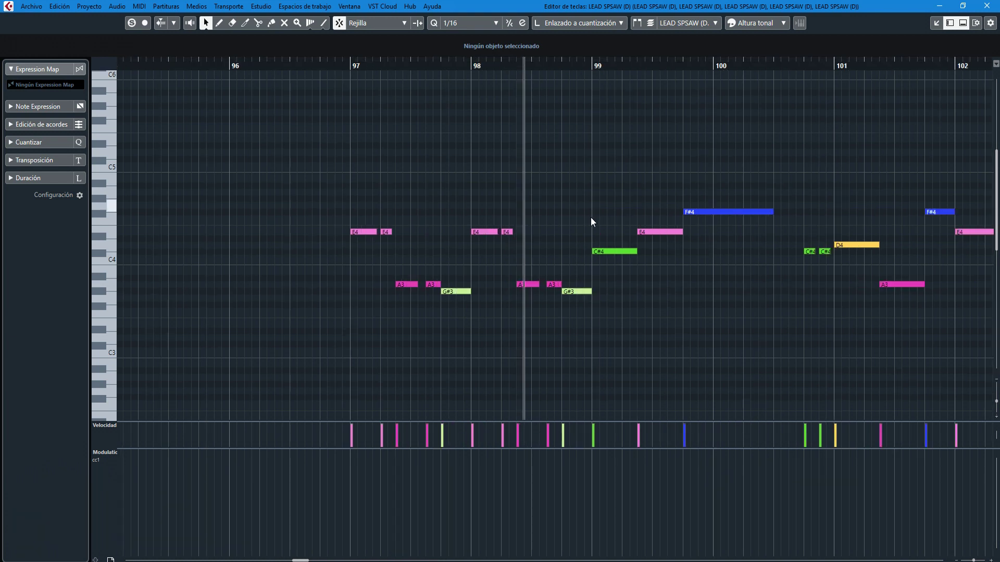
pyautogui.click(992, 6)
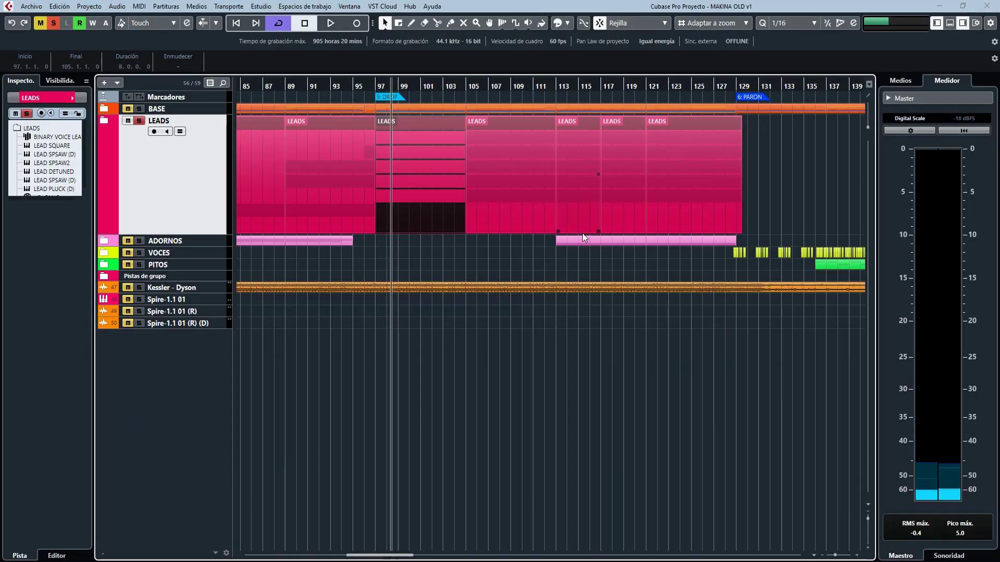
# Deselect the LEADS part and show the arrangement out to about bar 337 with all tracks at reduced height
pyautogui.click(444, 247)
pyautogui.press('g')
pyautogui.press('g')
pyautogui.press('g')
pyautogui.press('g')
pyautogui.press('g')
pyautogui.press('g')
pyautogui.press('g')
pyautogui.press('g')
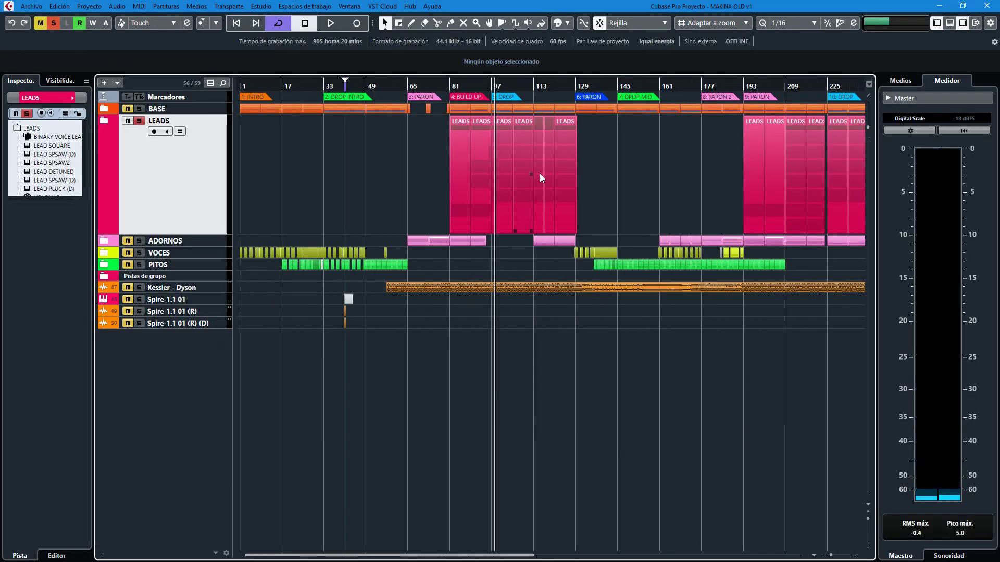
pyautogui.press('g')
pyautogui.press('z')
pyautogui.press('z')
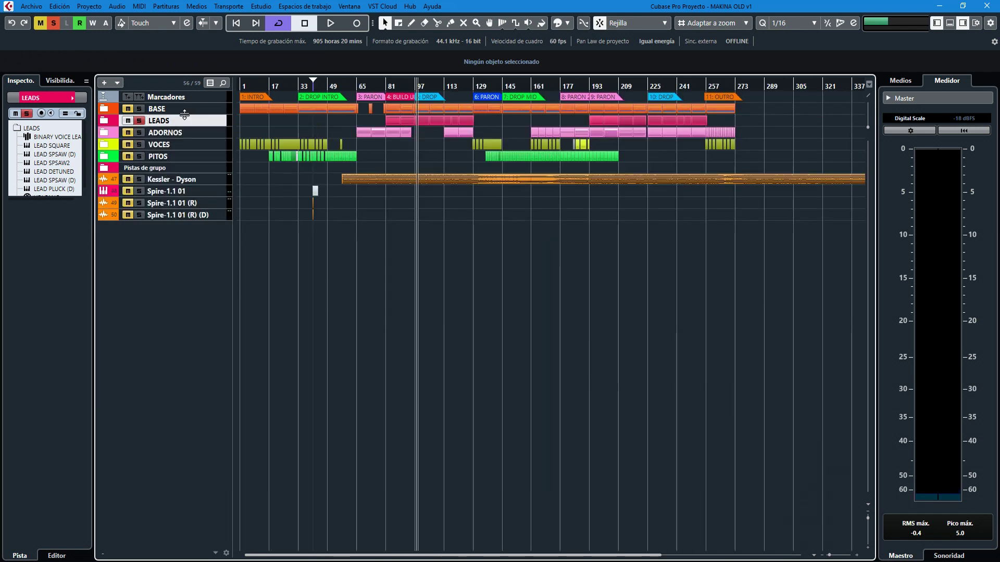
# Solo the BASE and VOCES folders and play briefly from about bar 32 into the DROP INTRO section
pyautogui.moveTo(182, 115); pyautogui.dragTo(180, 159)
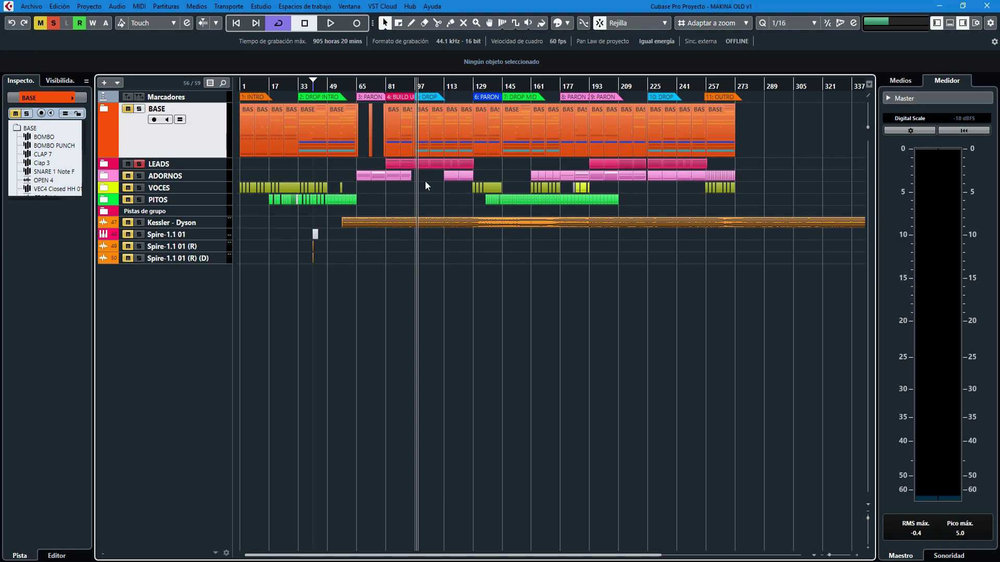
pyautogui.moveTo(297, 87); pyautogui.dragTo(295, 98)
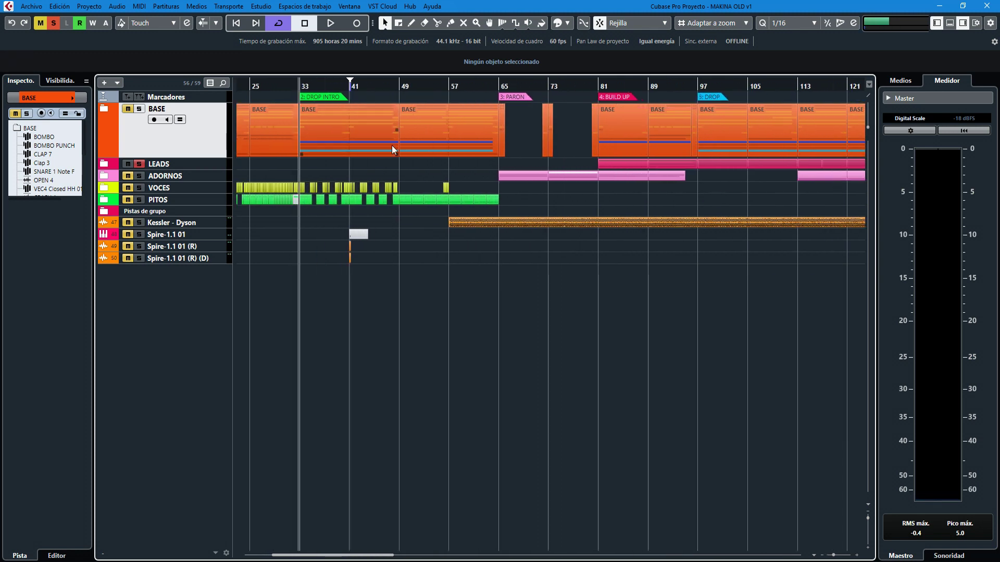
pyautogui.click(141, 191)
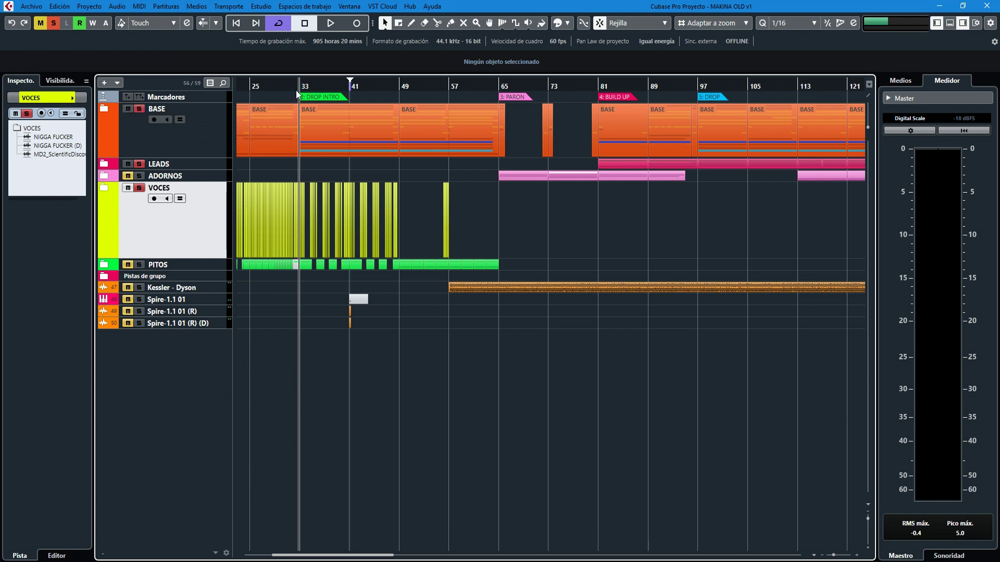
pyautogui.moveTo(296, 89); pyautogui.dragTo(295, 103)
pyautogui.press('space')
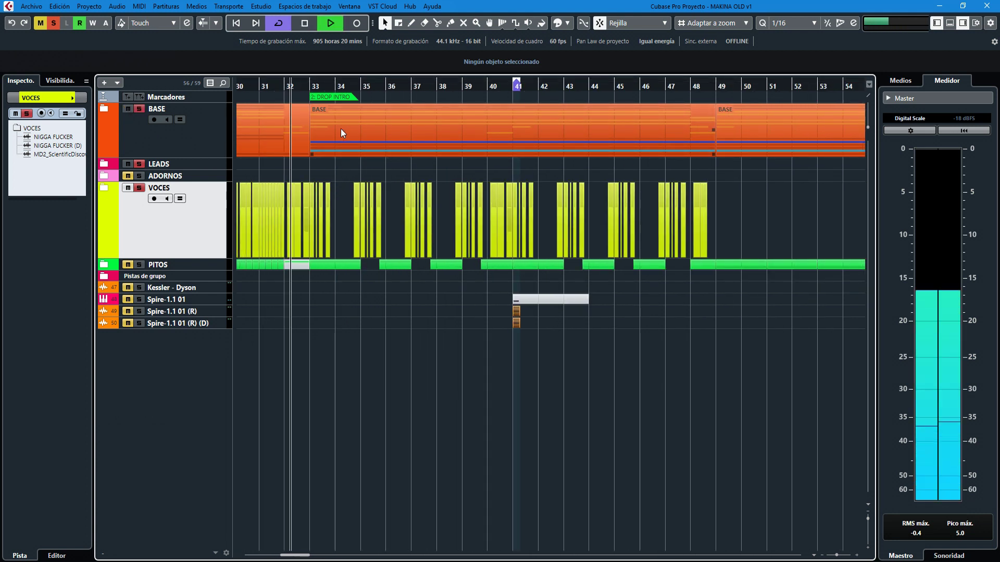
pyautogui.press('space')
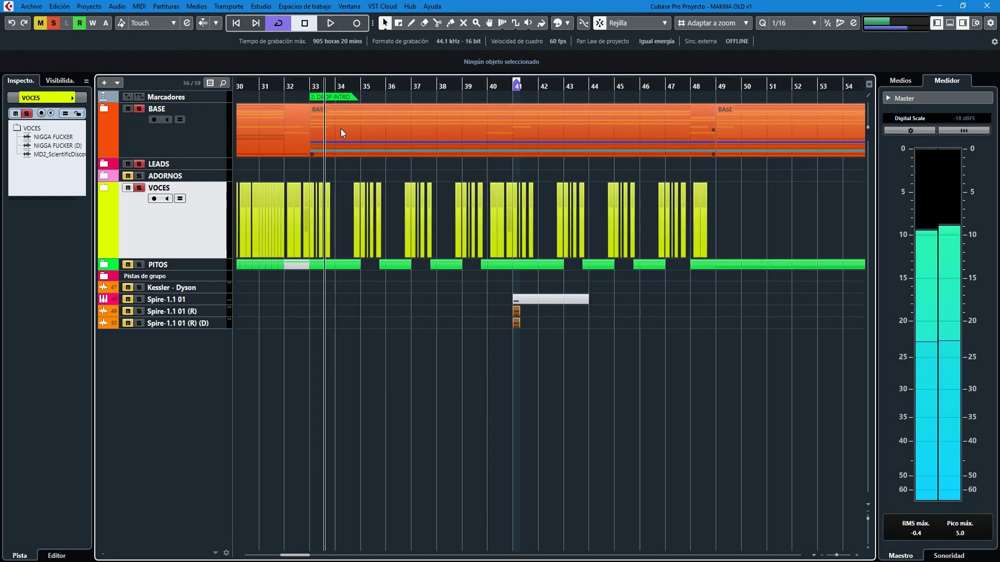
# Show the whole arrangement out to about bar 449 with all folder tracks at reduced height
pyautogui.press('g')
pyautogui.press('g')
pyautogui.press('g')
pyautogui.press('g')
pyautogui.press('g')
pyautogui.press('g')
pyautogui.press('g')
pyautogui.press('g')
pyautogui.press('g')
pyautogui.press('g')
pyautogui.press('g')
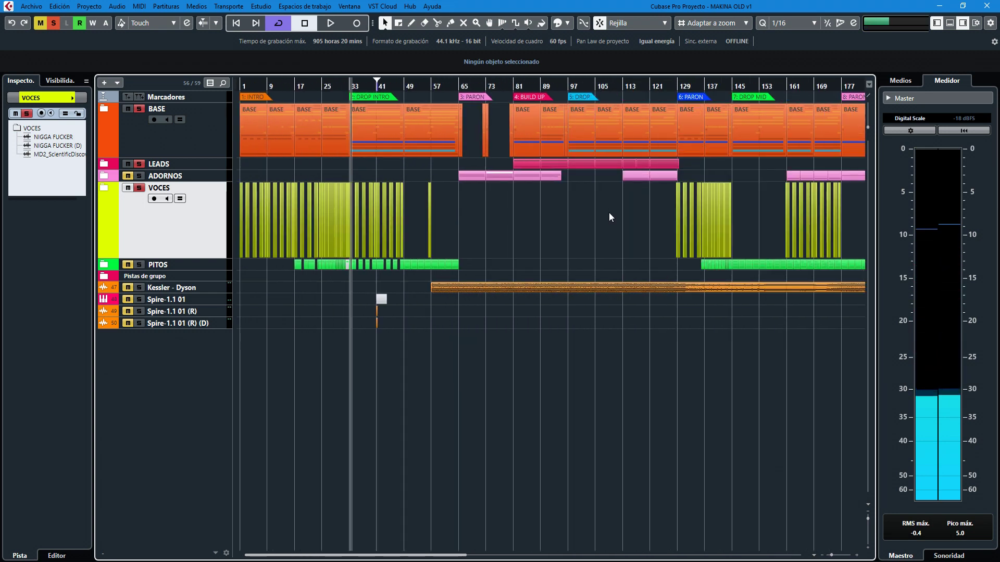
pyautogui.press('g')
pyautogui.press('g')
pyautogui.hotkey('shift', 'g')
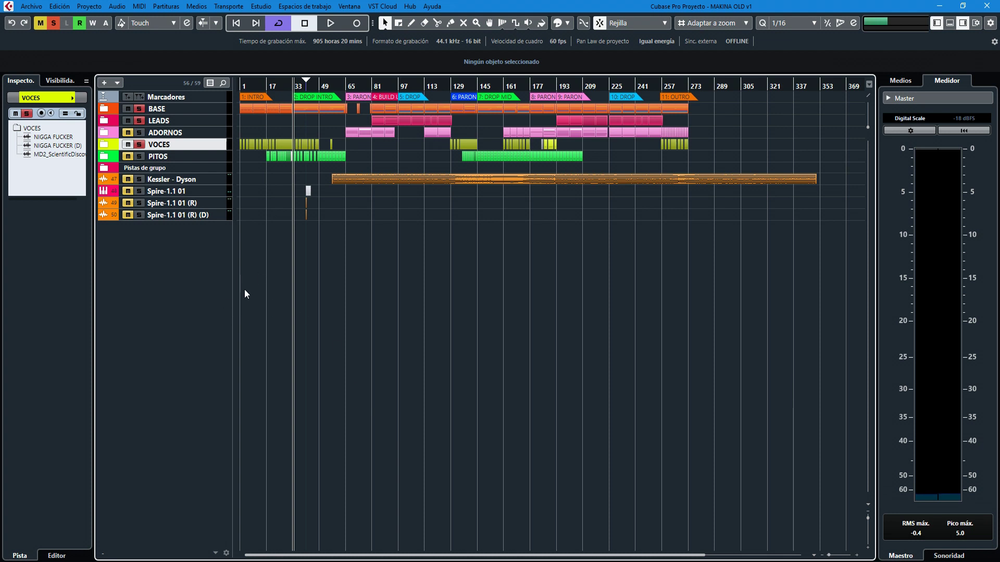
pyautogui.press('g')
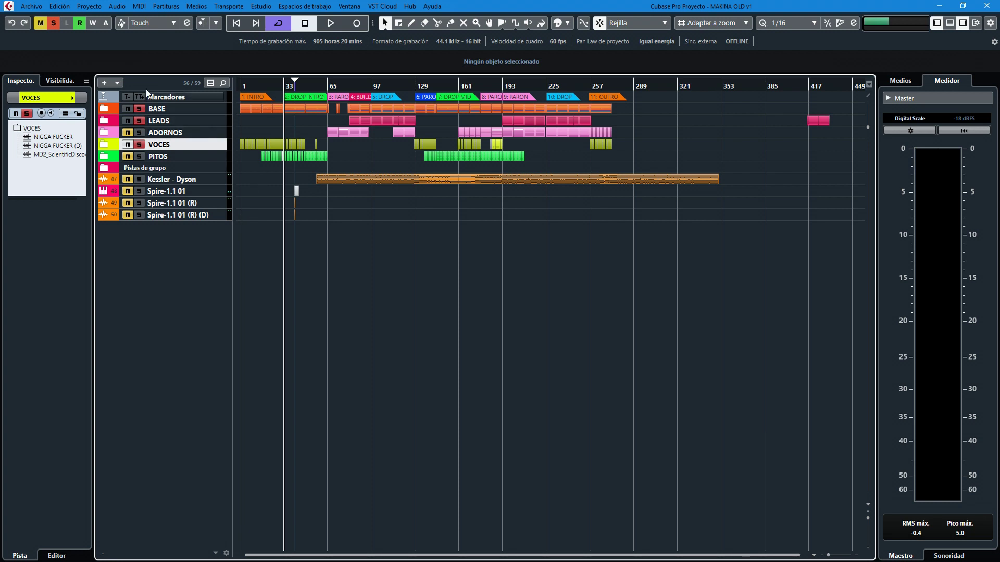
# Turn off all track solos and play the full mix briefly from about bar 97
pyautogui.click(55, 23)
pyautogui.click(370, 86)
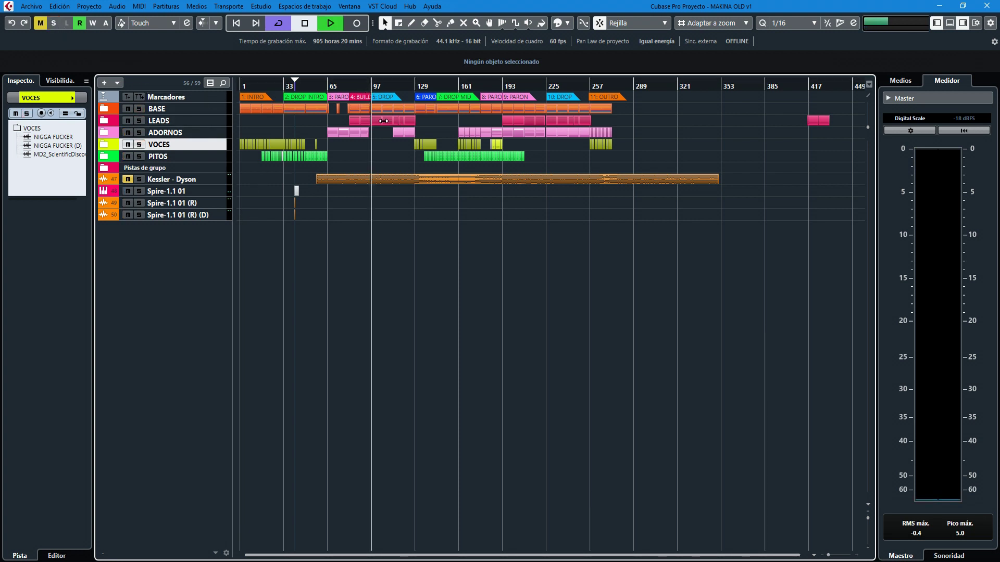
pyautogui.press('space')
pyautogui.press('space')
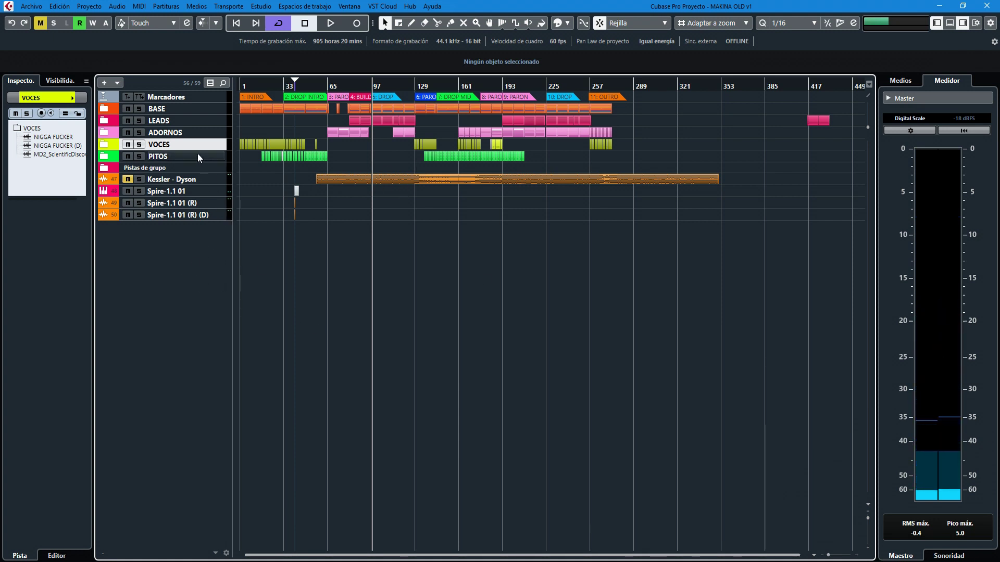
# Enlarge the VOCES folder track in the arrangement
pyautogui.moveTo(196, 149); pyautogui.dragTo(183, 227)
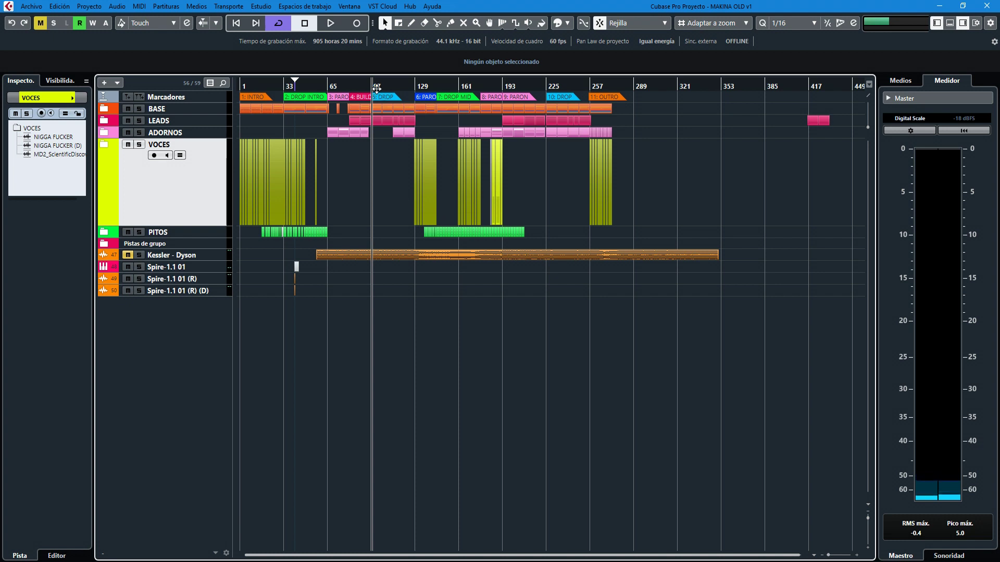
pyautogui.scroll(1, 368, 96)
pyautogui.scroll(2, 367, 101)
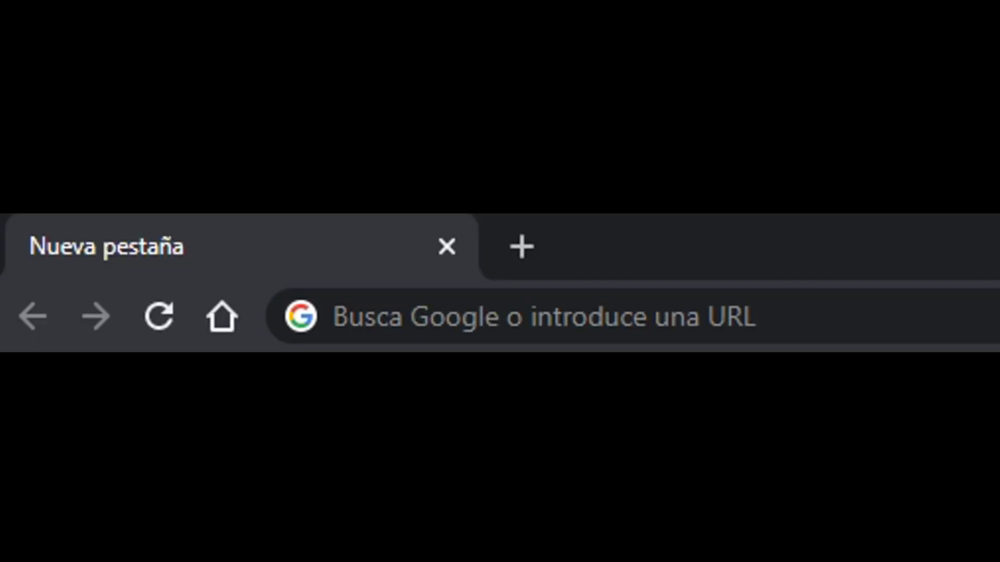
# Switch to the browser and search Google for "mejores vst gratis 2019"
pyautogui.click(818, 336)
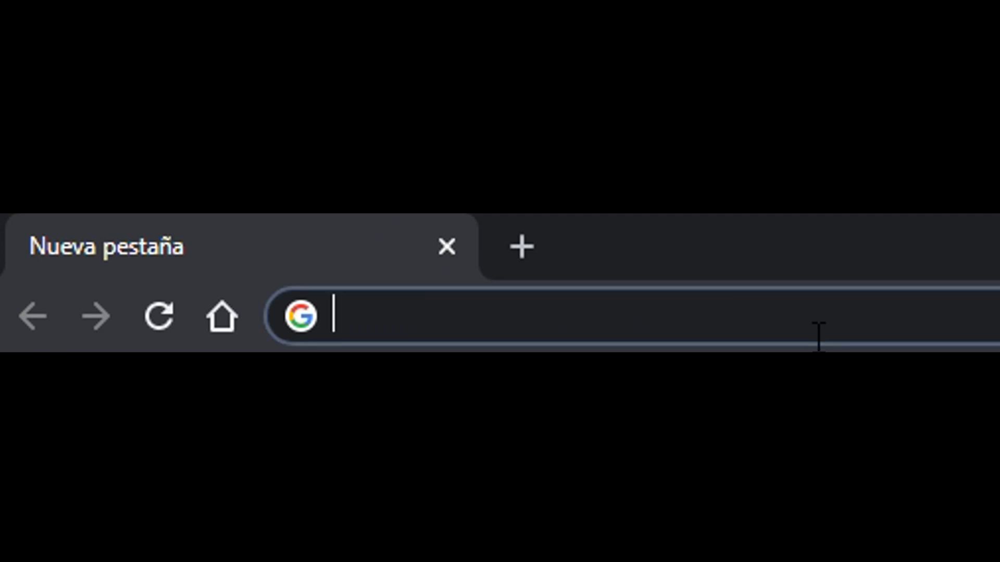
pyautogui.write('mejores pl')
pyautogui.press('BackSpace')
pyautogui.press('BackSpace')
pyautogui.write('vst+gratis+2019&rlz=')
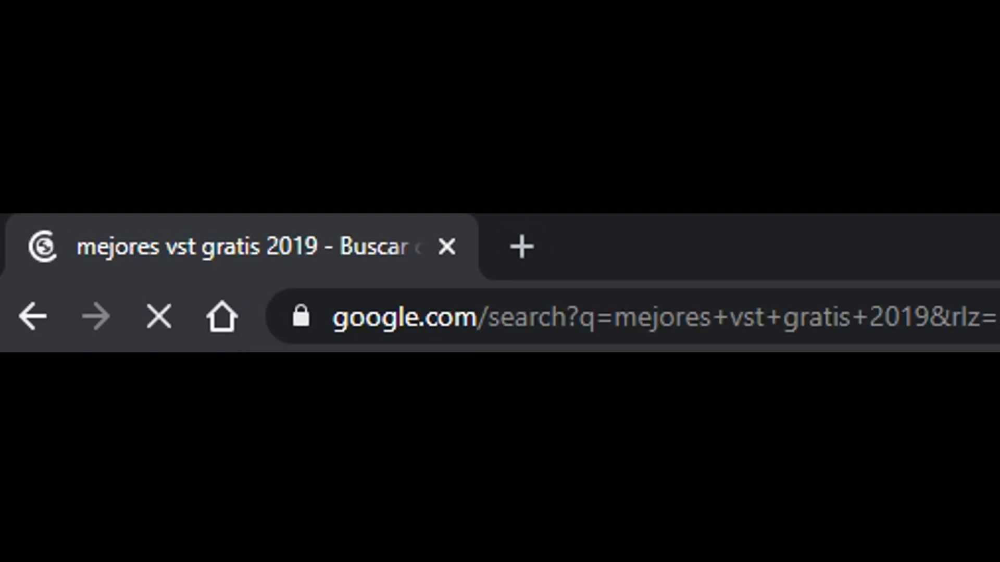
# Open the Music Gateway article "The Best Free VST Plugins 2019" from the search results
pyautogui.scroll(-2, 59, 283)
pyautogui.scroll(-2, 59, 284)
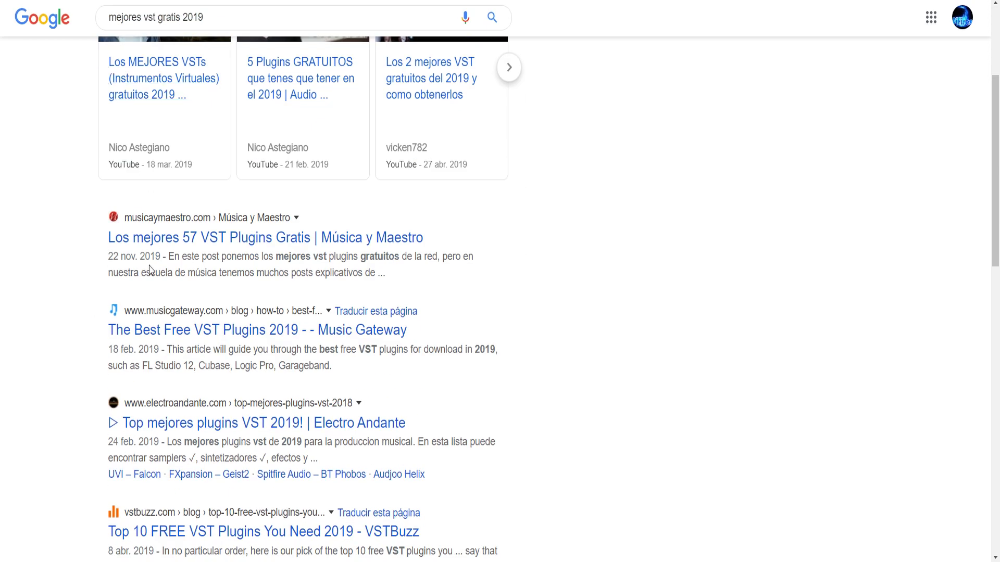
pyautogui.click(222, 334)
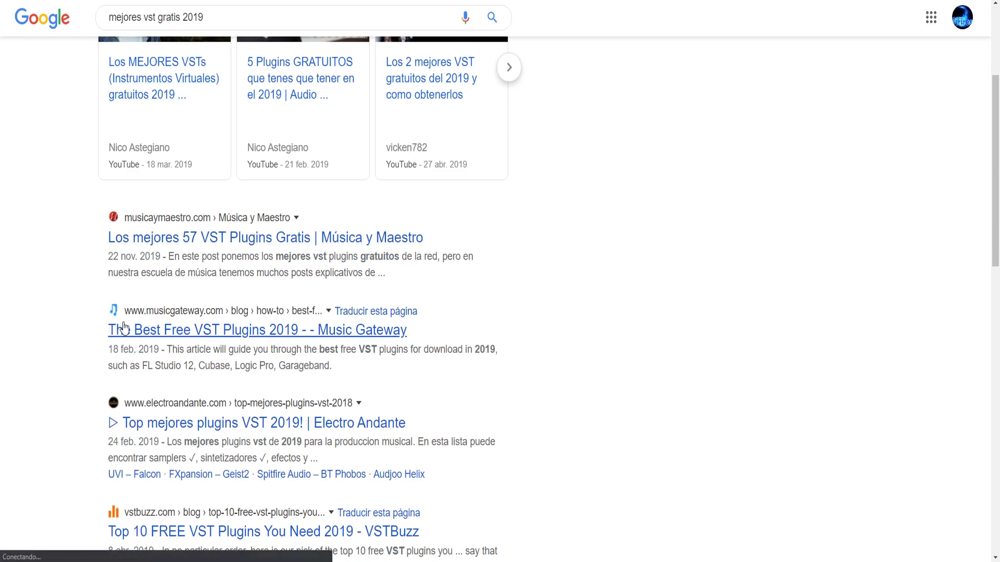
# Skim the article's free synth plugin entries from Dexed FM Synth down to TAL-Noisemaker and TAL U No 62
pyautogui.scroll(-15, 349, 326)
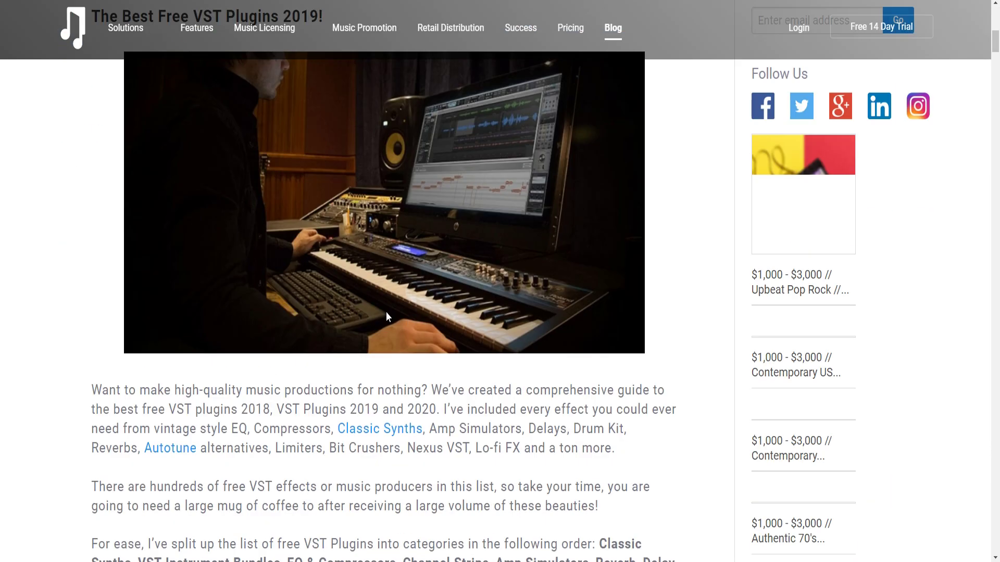
pyautogui.scroll(-8, 368, 292)
pyautogui.scroll(4, 442, 194)
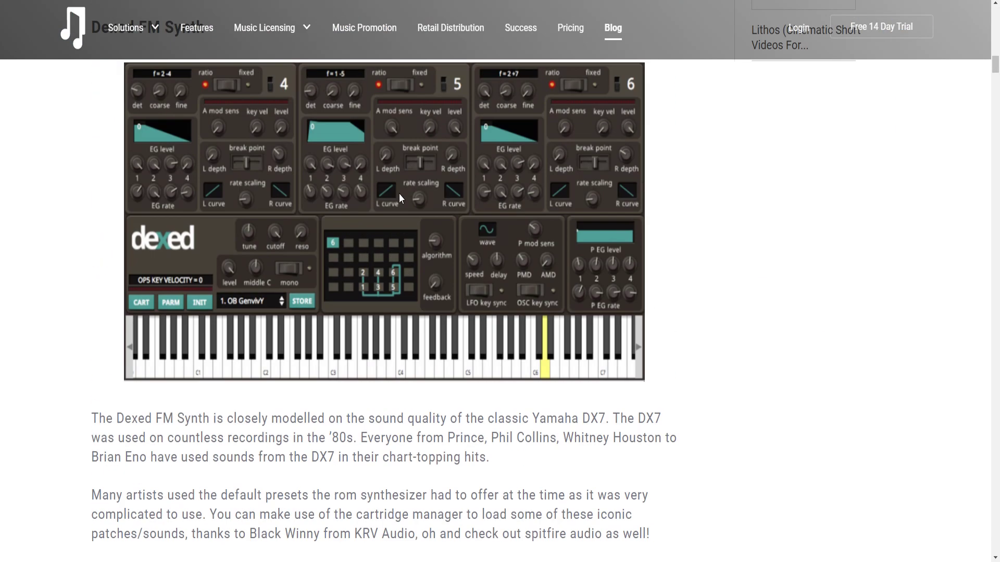
pyautogui.scroll(4, 471, 287)
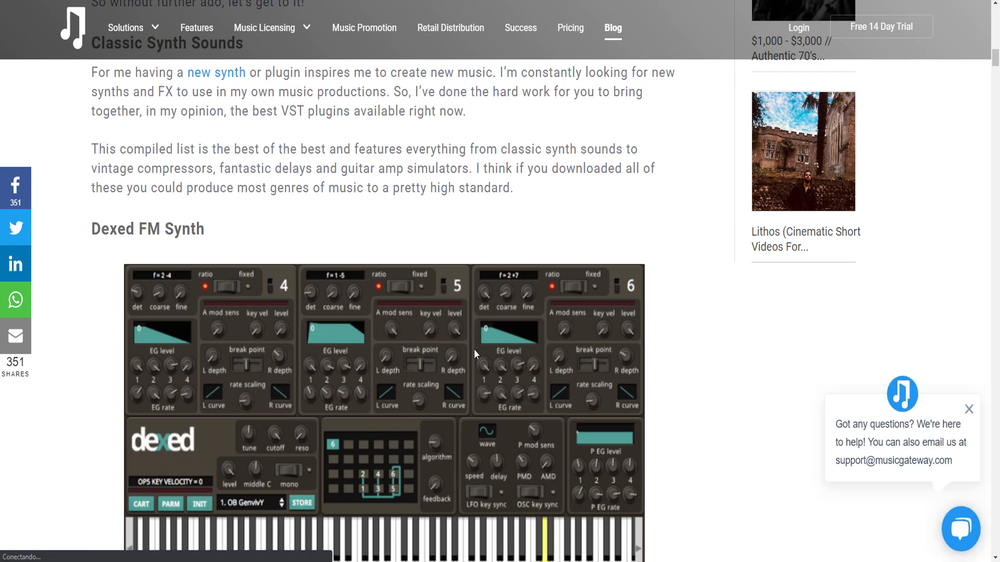
pyautogui.scroll(-10, 454, 336)
pyautogui.scroll(-15, 388, 358)
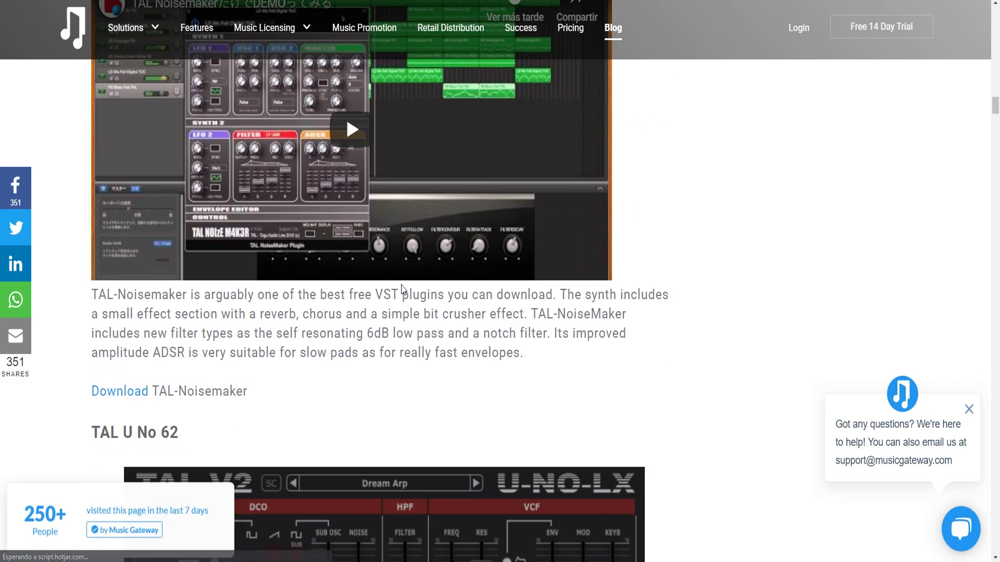
# Skim the article's free synth entries from TAL-Noisemaker through TAL U No 62 to Synth 1
pyautogui.scroll(4, 401, 301)
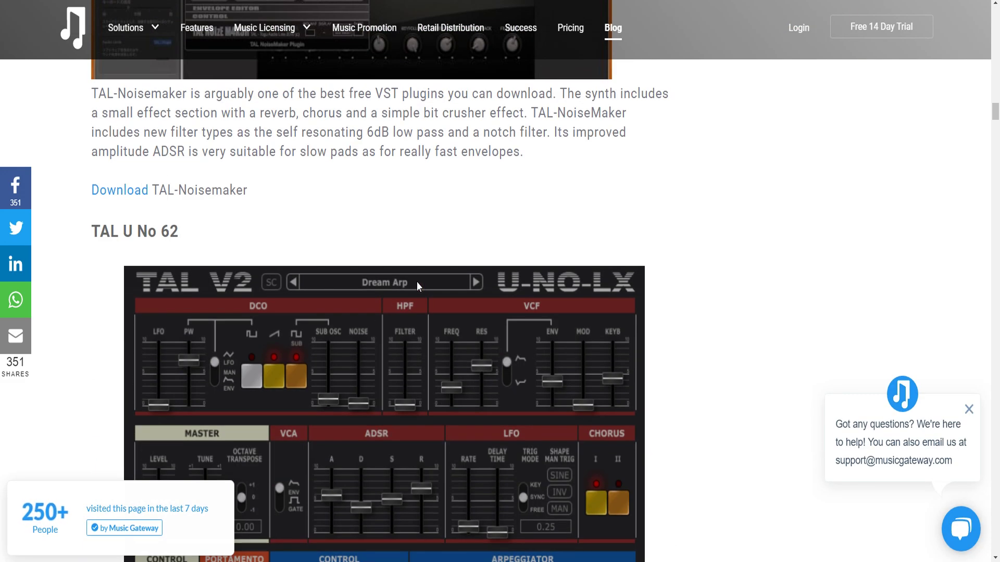
pyautogui.scroll(-15, 424, 326)
pyautogui.scroll(-7, 443, 352)
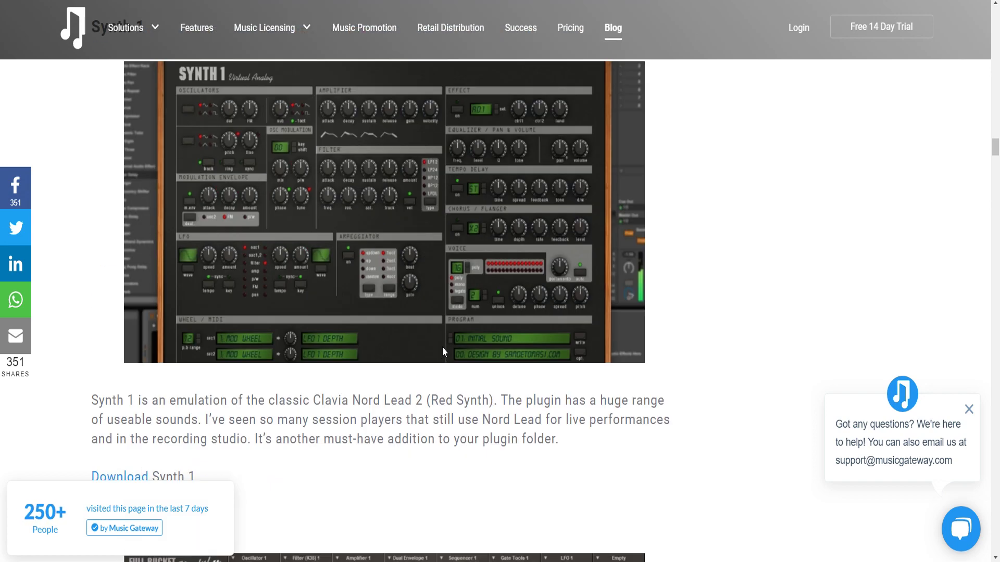
pyautogui.scroll(-19, 451, 266)
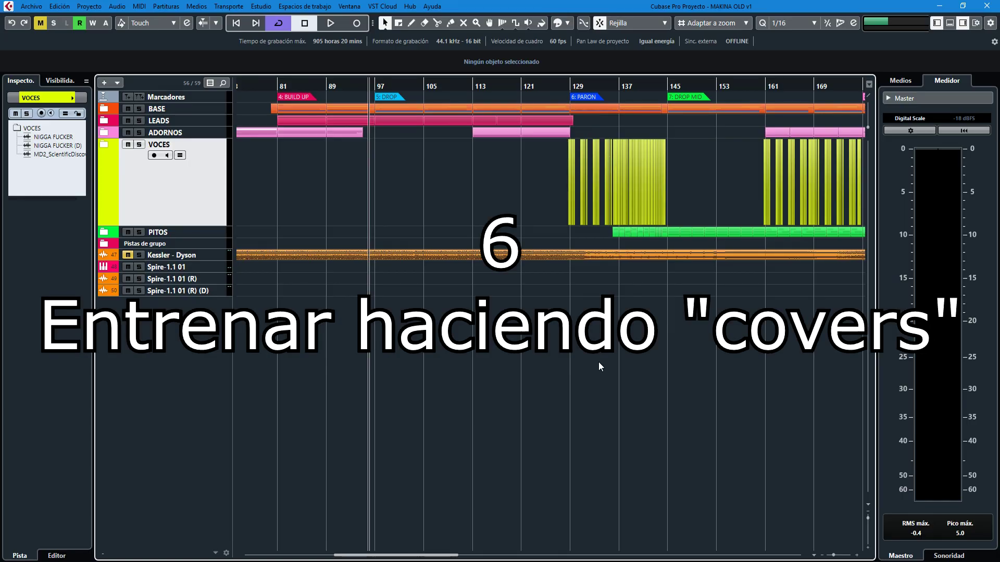
# Switch back to Cubase and return the VOCES folder track to its compact height
pyautogui.scroll(-8, 474, 377)
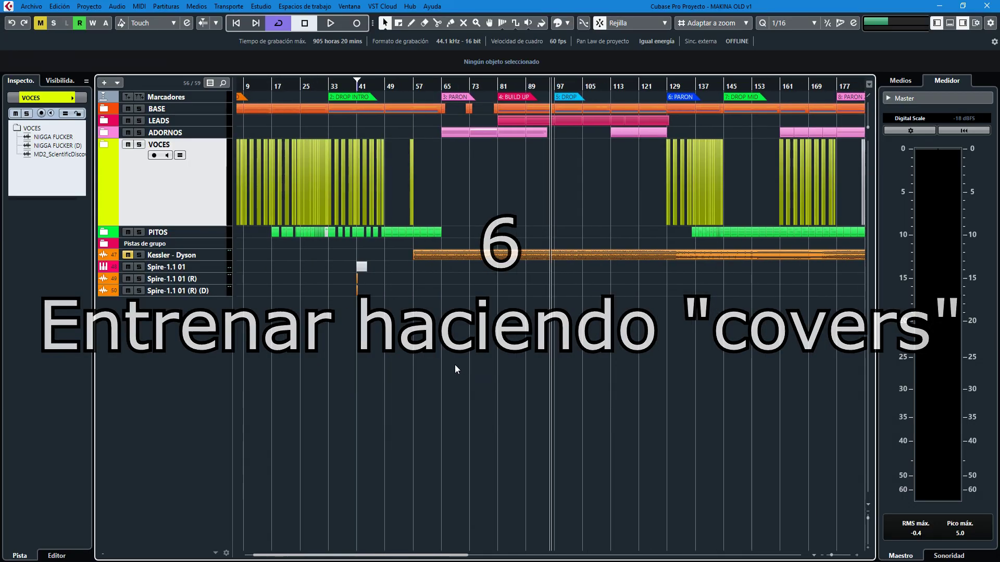
pyautogui.press('z')
pyautogui.press('z')
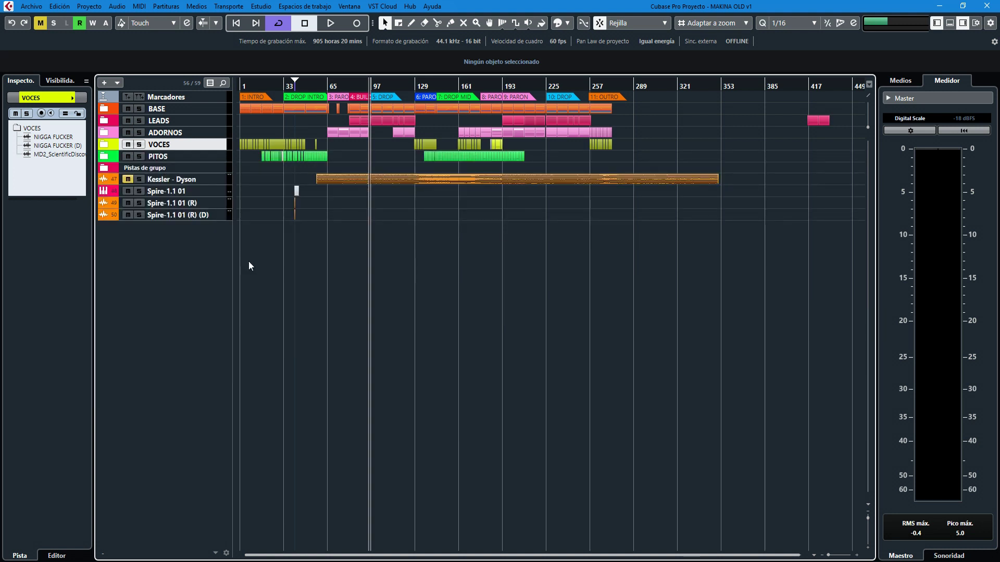
# Import the Ruboy _Lost Memories_MASTER audio file from the file browser onto a new track below the others, then enlarge and solo it
pyautogui.click(900, 81)
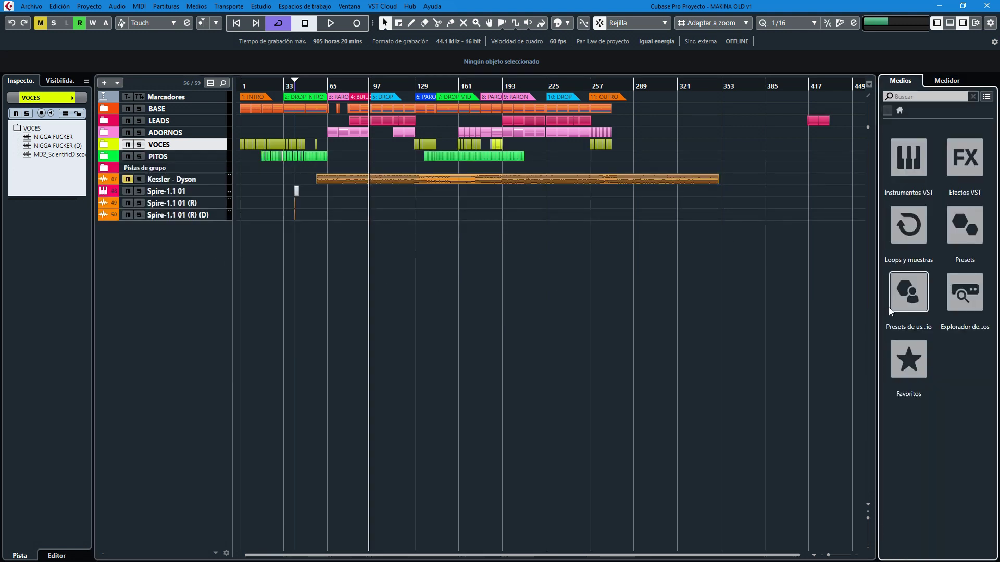
pyautogui.click(962, 315)
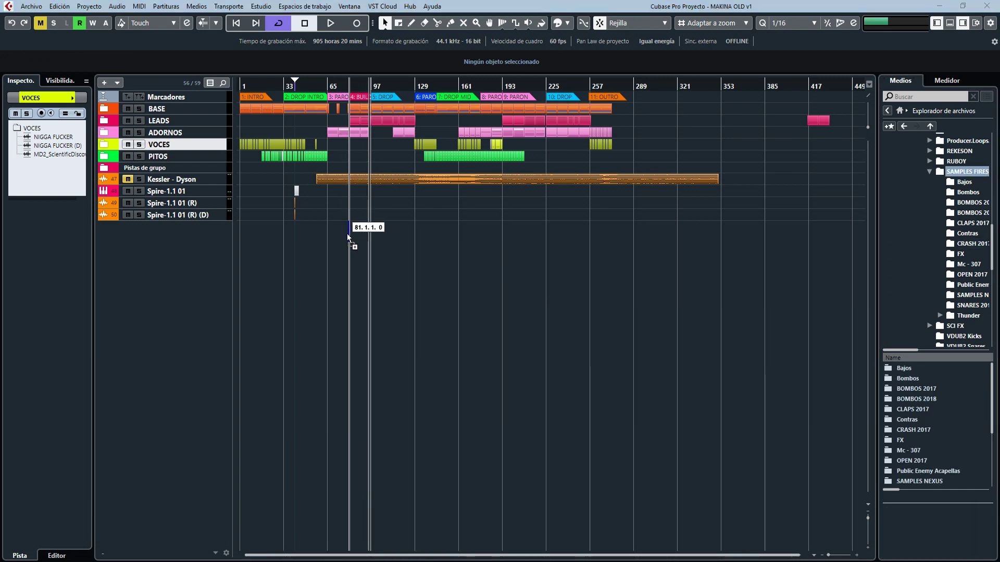
pyautogui.click(210, 229)
pyautogui.press('z')
pyautogui.click(139, 227)
# Lower the imported clip's volume to -6.14 dB and play a short passage of it
pyautogui.moveTo(370, 87); pyautogui.dragTo(368, 121)
pyautogui.press('g')
pyautogui.press('g')
pyautogui.press('g')
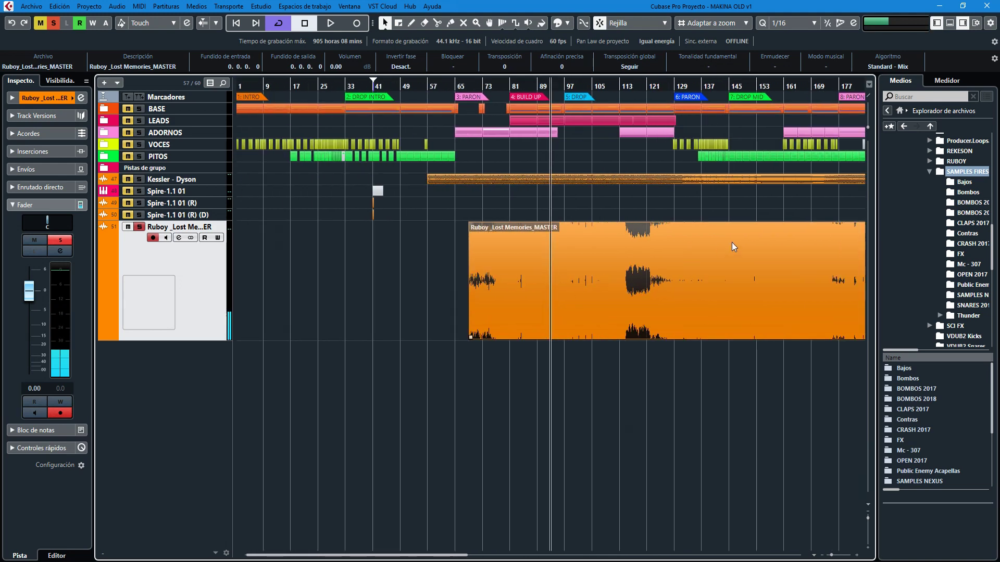
pyautogui.press('g')
pyautogui.press('g')
pyautogui.moveTo(563, 226); pyautogui.dragTo(558, 286)
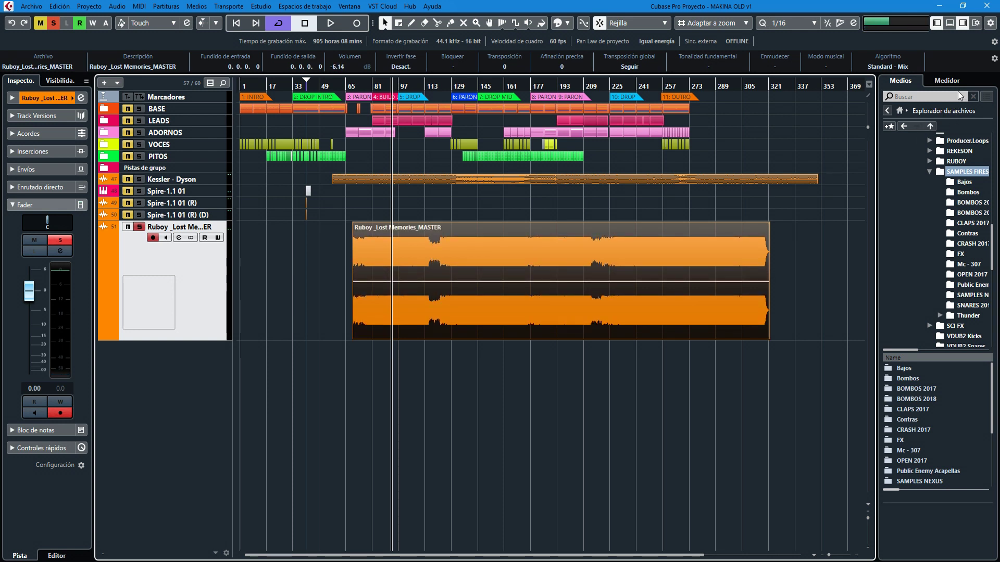
pyautogui.press('space')
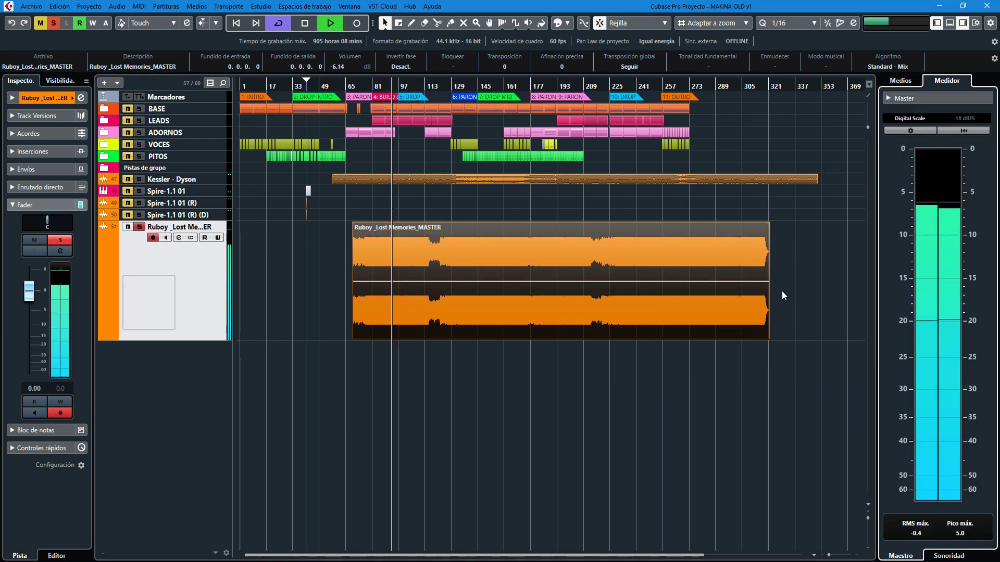
pyautogui.press('space')
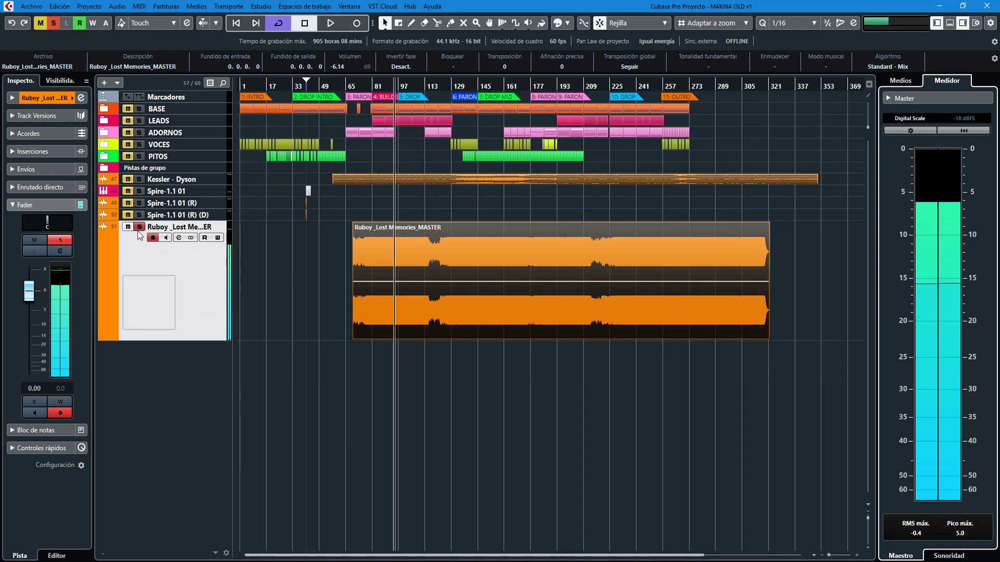
# Shift the imported clip along the timeline until the kick's onset lines up with the start of bar 84
pyautogui.moveTo(382, 86); pyautogui.dragTo(376, 117)
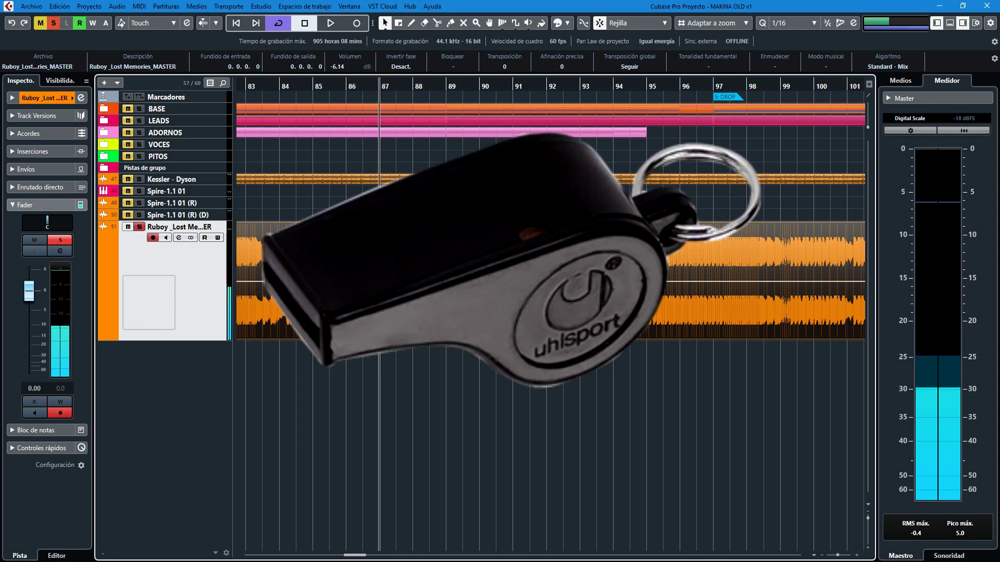
pyautogui.press('g')
pyautogui.press('g')
pyautogui.press('g')
pyautogui.press('g')
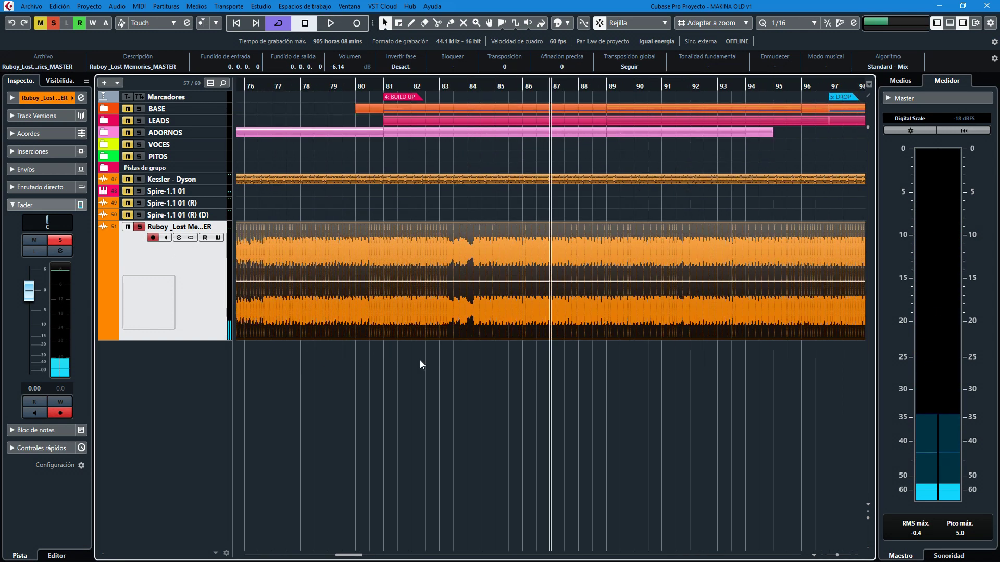
pyautogui.moveTo(499, 87); pyautogui.dragTo(498, 120)
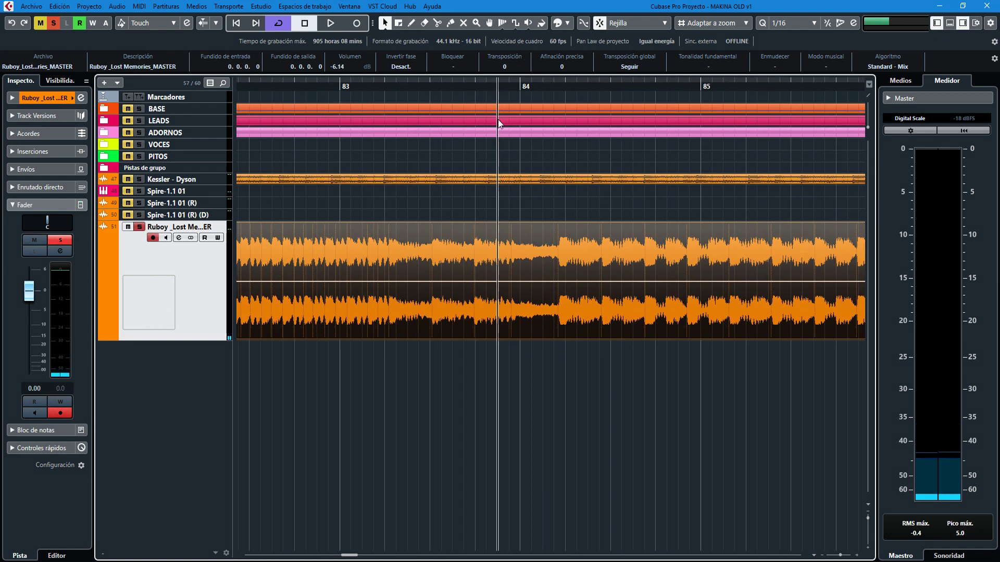
pyautogui.moveTo(564, 257); pyautogui.dragTo(526, 254)
pyautogui.moveTo(517, 87); pyautogui.dragTo(513, 115)
pyautogui.moveTo(586, 258); pyautogui.dragTo(518, 261)
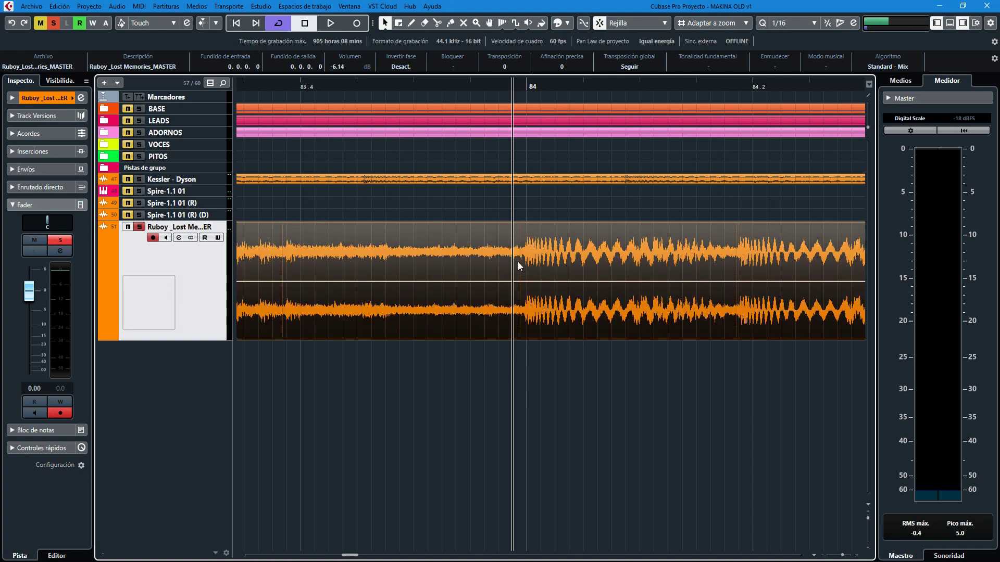
# Rename the imported reference song's track as GUIA
pyautogui.scroll(-10, 551, 282)
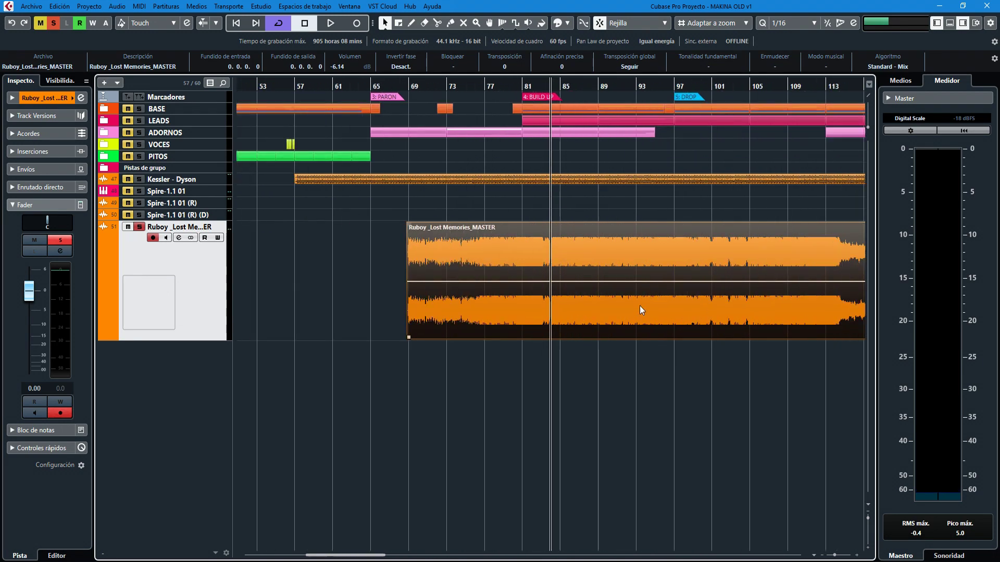
pyautogui.scroll(-6, 478, 242)
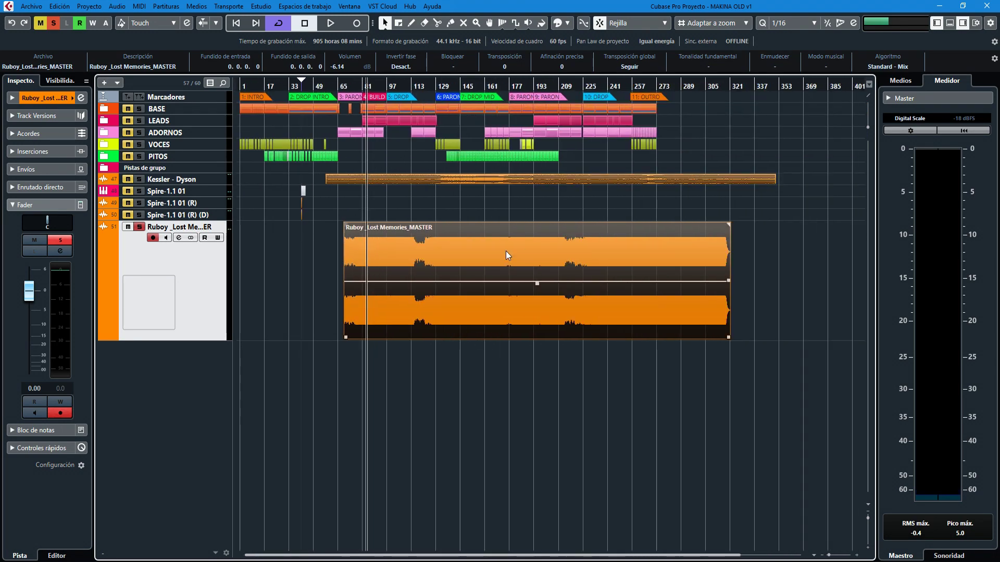
pyautogui.doubleClick(177, 226)
pyautogui.write('GUIA')
pyautogui.press('Return')
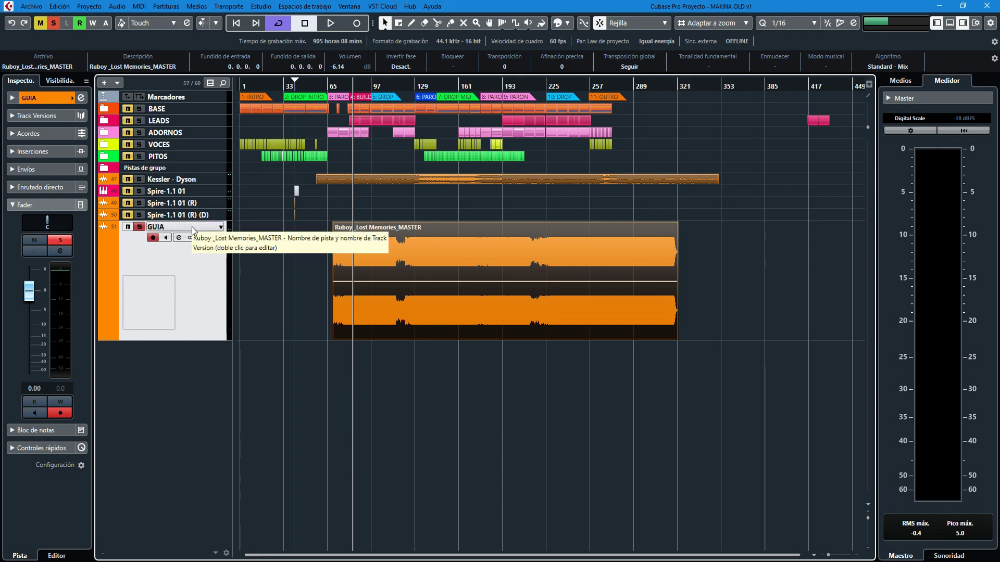
# Play the GUIA track briefly from the 6: PARON marker at bar 129
pyautogui.moveTo(418, 84); pyautogui.dragTo(418, 167)
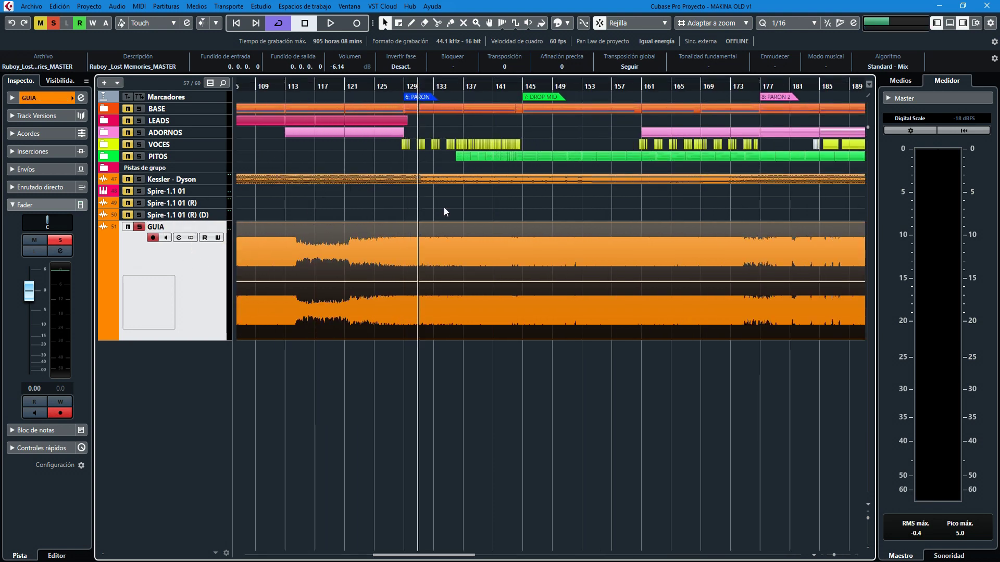
pyautogui.click(407, 100)
pyautogui.press('space')
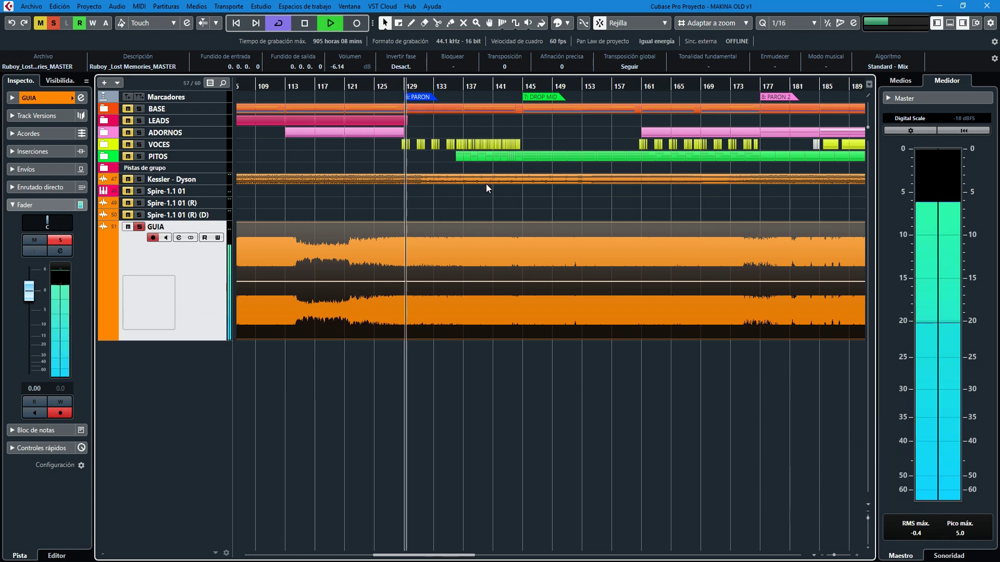
pyautogui.press('space')
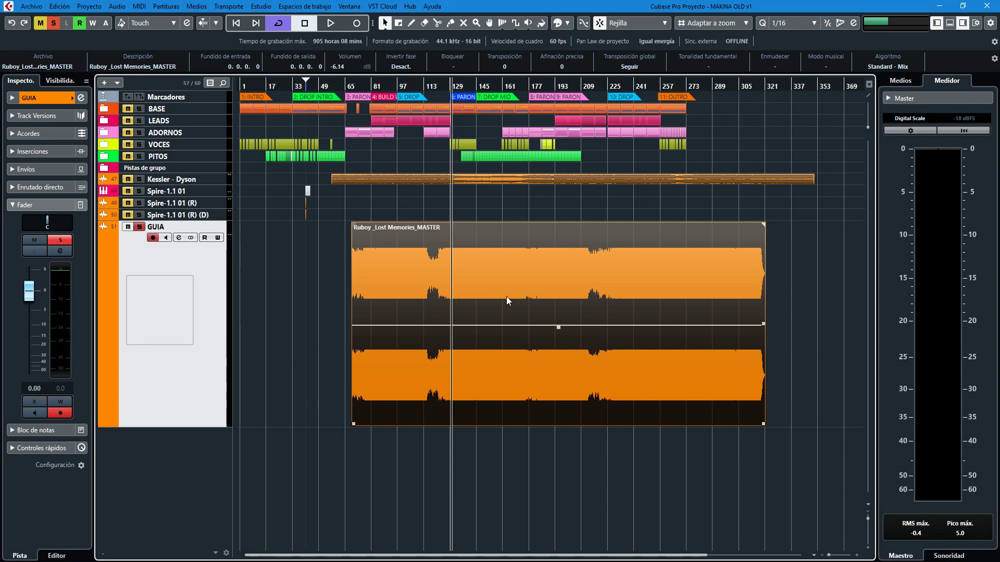
# Examine the GUIA track's waveform and song structure around the 6: PARON marker at bar 129
pyautogui.press('h')
pyautogui.press('h')
pyautogui.press('h')
pyautogui.press('h')
pyautogui.press('h')
pyautogui.press('h')
pyautogui.press('h')
pyautogui.press('h')
pyautogui.press('h')
pyautogui.press('h')
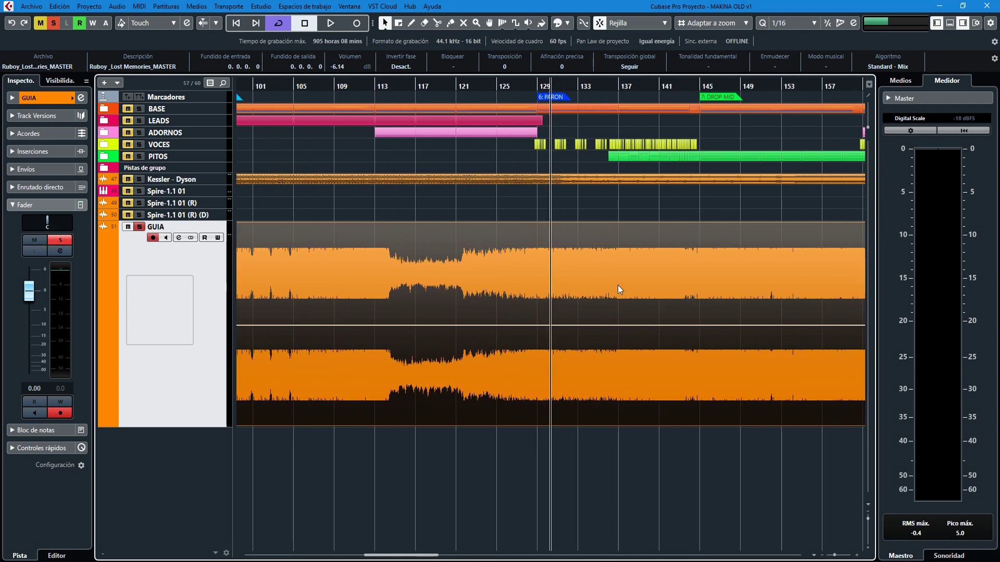
pyautogui.scroll(-5, 613, 286)
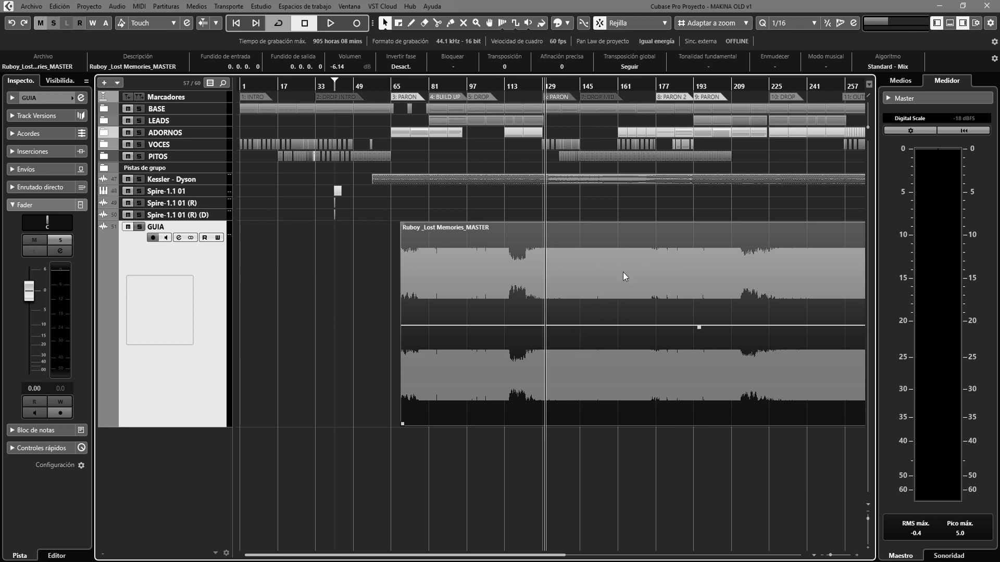
pyautogui.scroll(4, 570, 304)
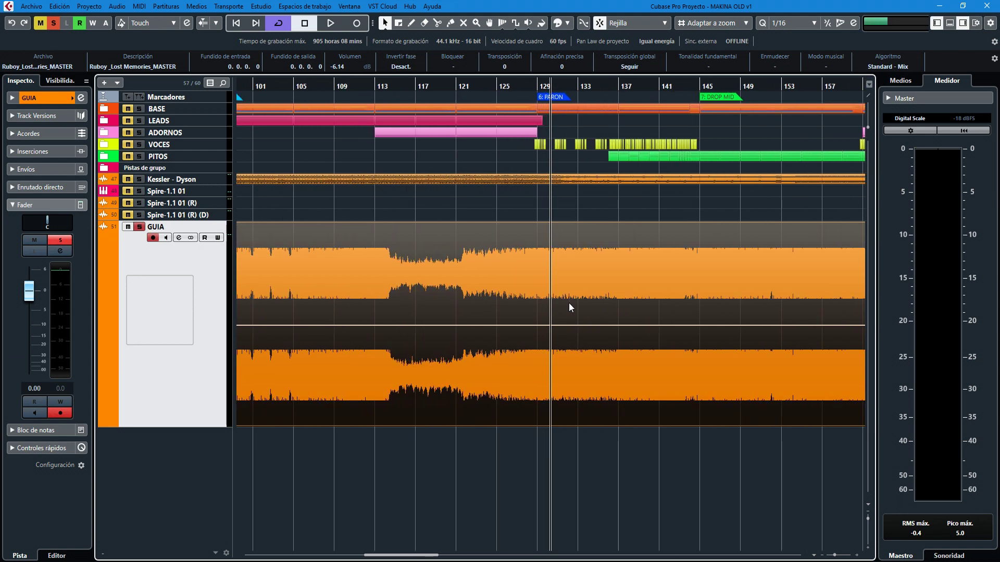
pyautogui.scroll(-1, 577, 341)
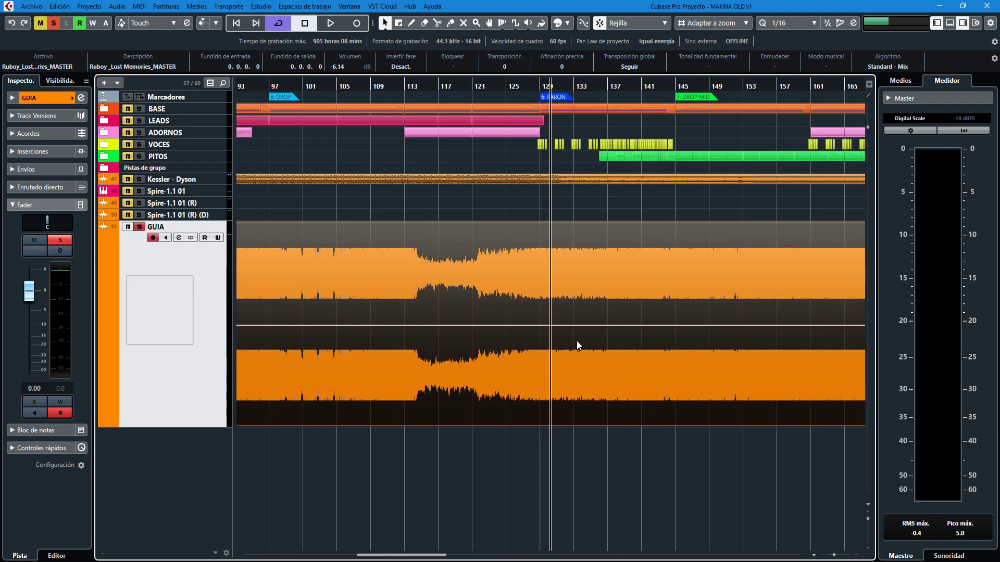
pyautogui.scroll(-7, 577, 341)
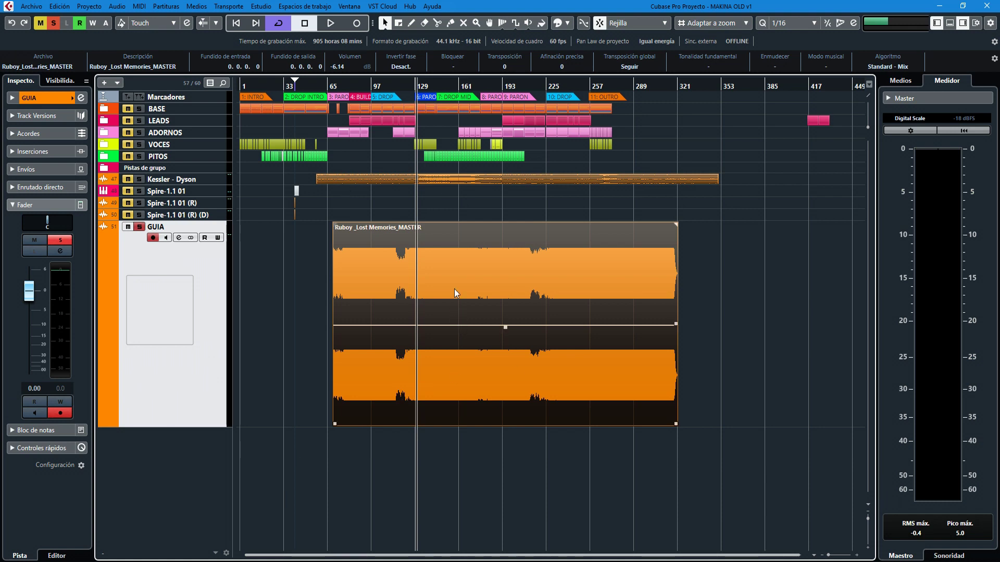
pyautogui.moveTo(418, 85); pyautogui.dragTo(415, 109)
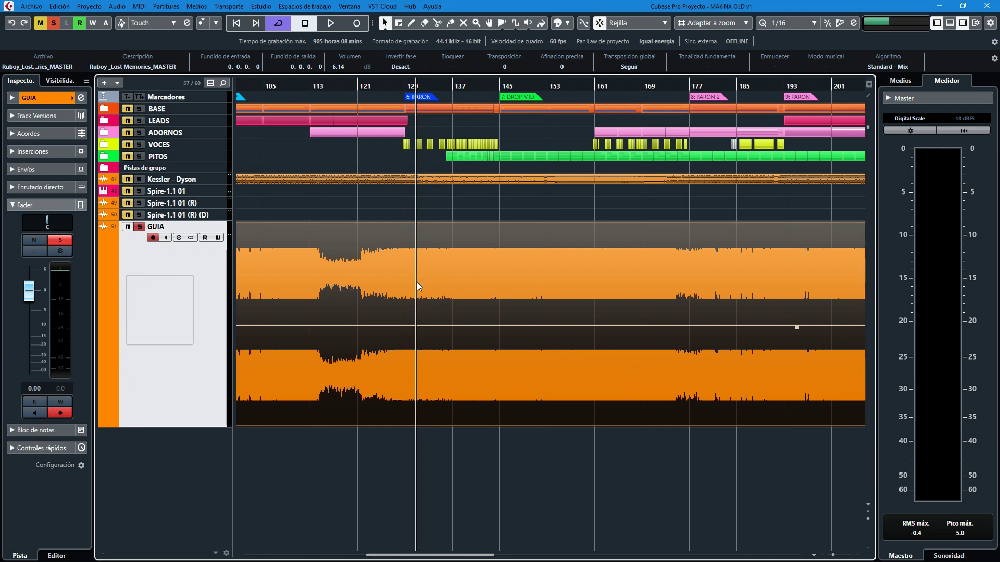
pyautogui.press('g')
pyautogui.press('g')
pyautogui.press('g')
pyautogui.press('g')
pyautogui.press('g')
pyautogui.press('g')
pyautogui.press('g')
pyautogui.press('g')
pyautogui.press('g')
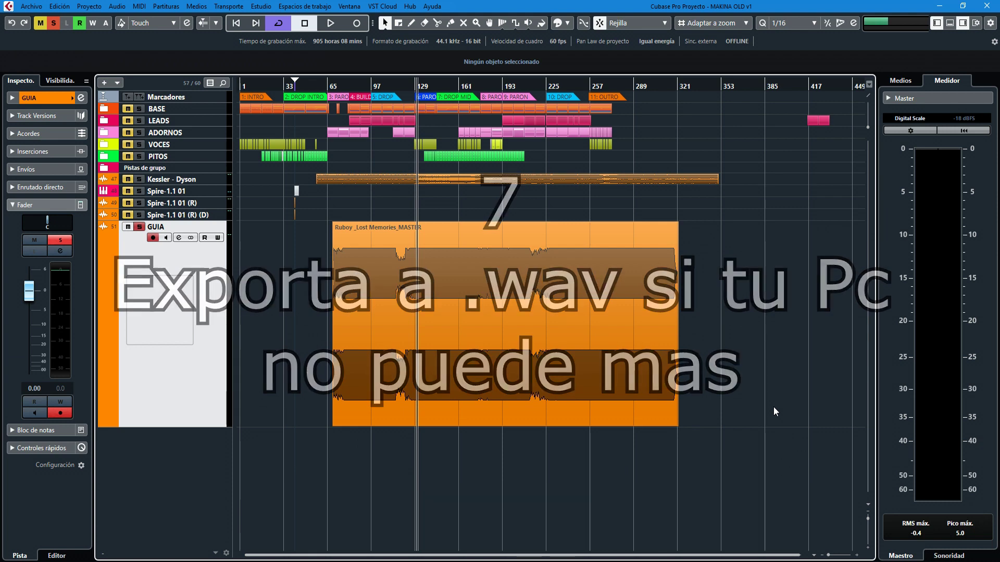
# Select the GUIA clip and return its track to the compact height
pyautogui.click(496, 320)
pyautogui.press('z')
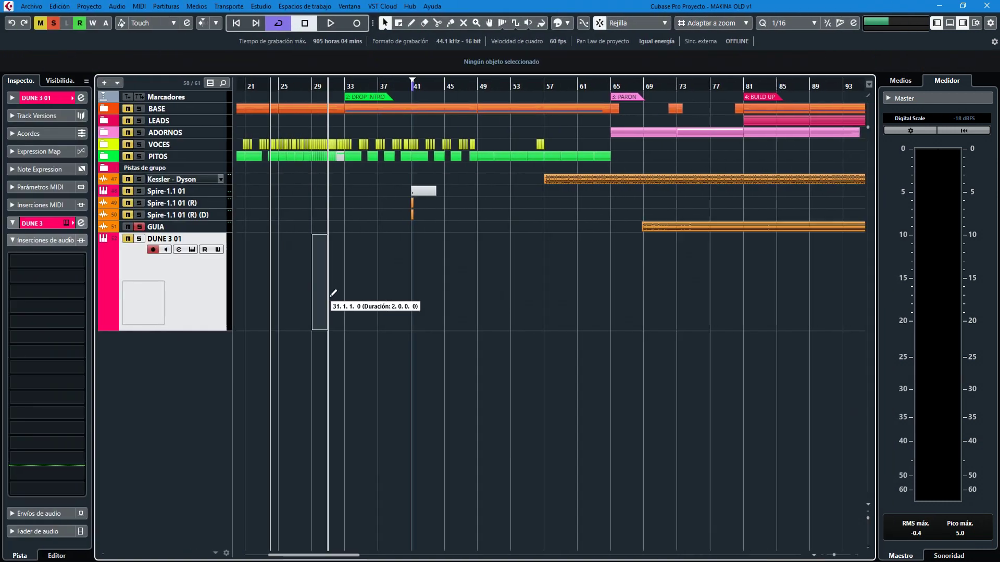
# Build a one-bar chord in the DUNE 3 01 part at bar 29 with notes C0, C1, G1, C2, E2, G2 and C3
pyautogui.moveTo(333, 292); pyautogui.dragTo(344, 295)
pyautogui.doubleClick(320, 280)
pyautogui.moveTo(123, 358)
pyautogui.mouseDown()
pyautogui.moveTo(238, 360)
pyautogui.moveTo(182, 330)
pyautogui.mouseUp()
pyautogui.moveTo(182, 331); pyautogui.dragTo(191, 417)
pyautogui.scroll(-1, 188, 323)
pyautogui.scroll(-2, 208, 385)
pyautogui.moveTo(198, 342)
pyautogui.mouseDown()
pyautogui.moveTo(192, 289)
pyautogui.moveTo(193, 429)
pyautogui.moveTo(193, 338)
pyautogui.mouseUp()
pyautogui.click(214, 365)
pyautogui.scroll(2, 191, 338)
pyautogui.moveTo(180, 239); pyautogui.dragTo(183, 197)
pyautogui.scroll(-1, 234, 292)
# Go through the chord's notes group by group from C0 up to C3, and close the key editor
pyautogui.moveTo(286, 397); pyautogui.dragTo(227, 414)
pyautogui.moveTo(284, 324); pyautogui.dragTo(227, 307)
pyautogui.moveTo(282, 277); pyautogui.dragTo(227, 255)
pyautogui.moveTo(281, 204); pyautogui.dragTo(226, 161)
pyautogui.moveTo(297, 143); pyautogui.dragTo(208, 109)
pyautogui.click(703, 194)
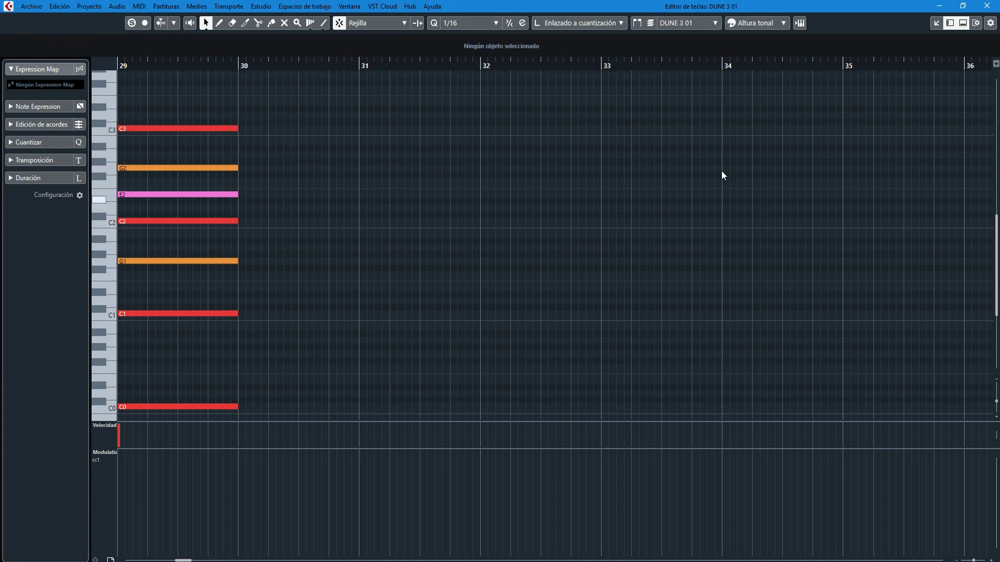
pyautogui.click(987, 6)
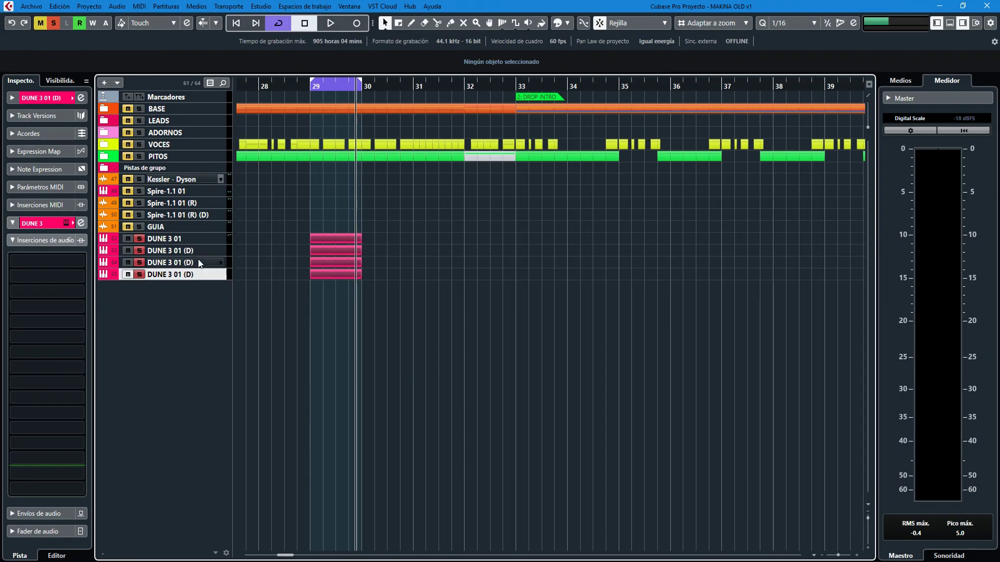
# Enlarge and solo only the first DUNE 3 01 track, and select its part at bar 29
pyautogui.click(309, 87)
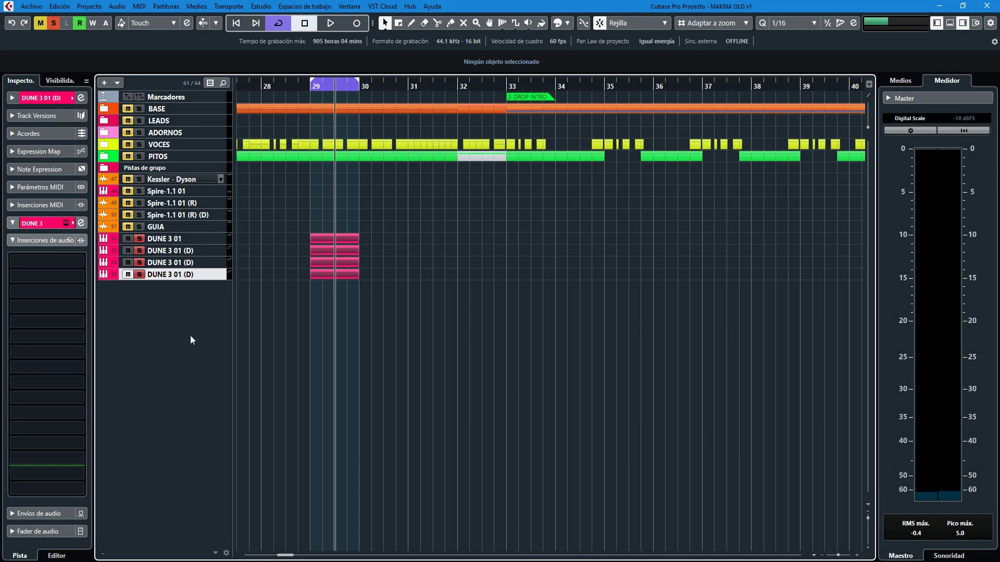
pyautogui.click(198, 241)
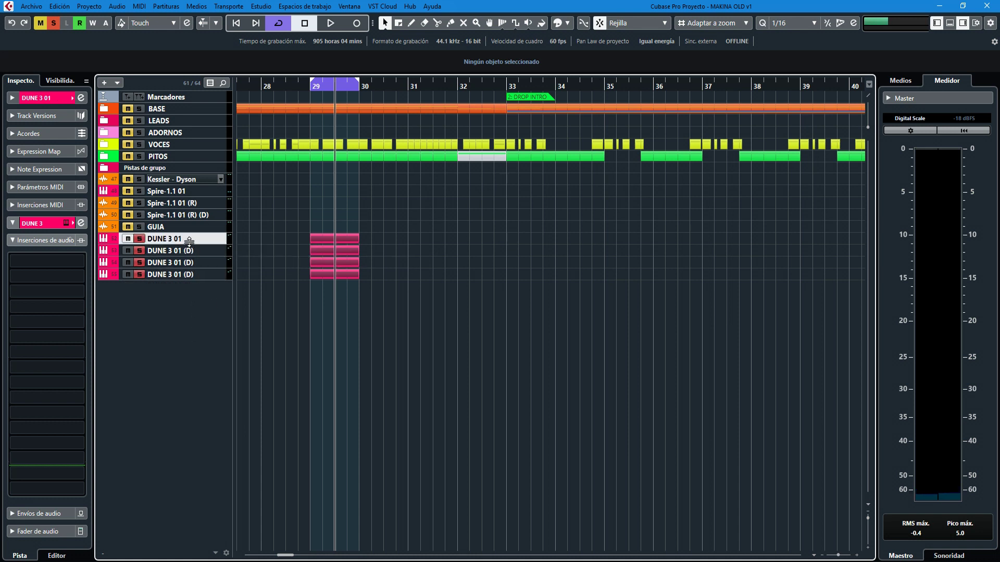
pyautogui.moveTo(187, 244); pyautogui.dragTo(184, 277)
pyautogui.click(54, 23)
pyautogui.click(139, 238)
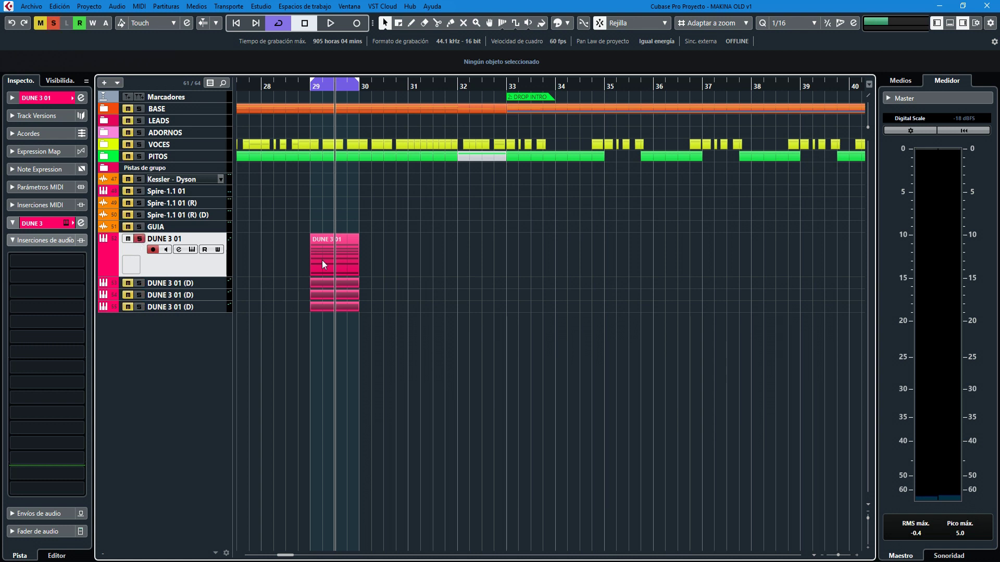
pyautogui.scroll(4, 308, 104)
pyautogui.click(370, 253)
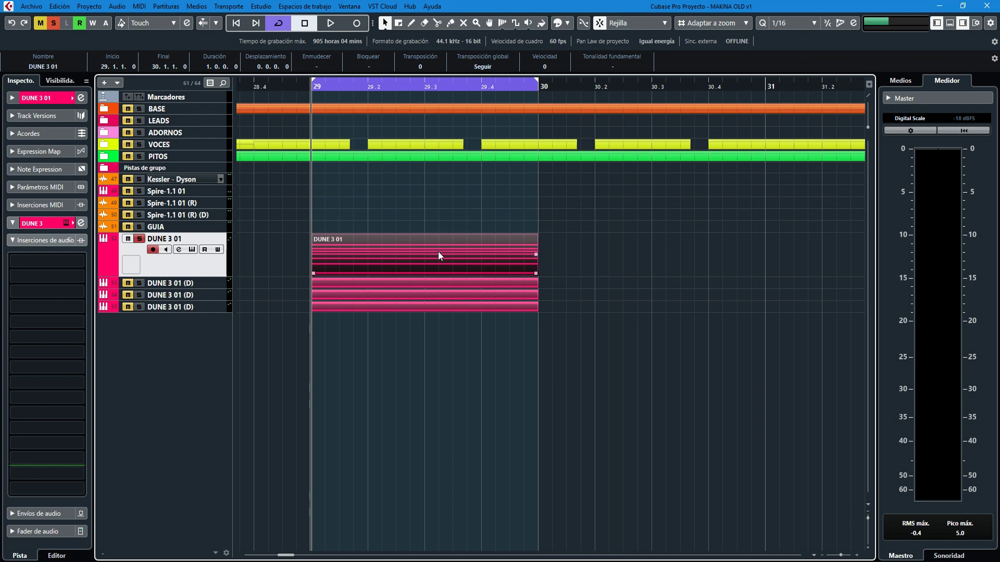
# Audition the soloed DUNE 3 01 chord at bar 29 and render the part in place to an audio track
pyautogui.press('space')
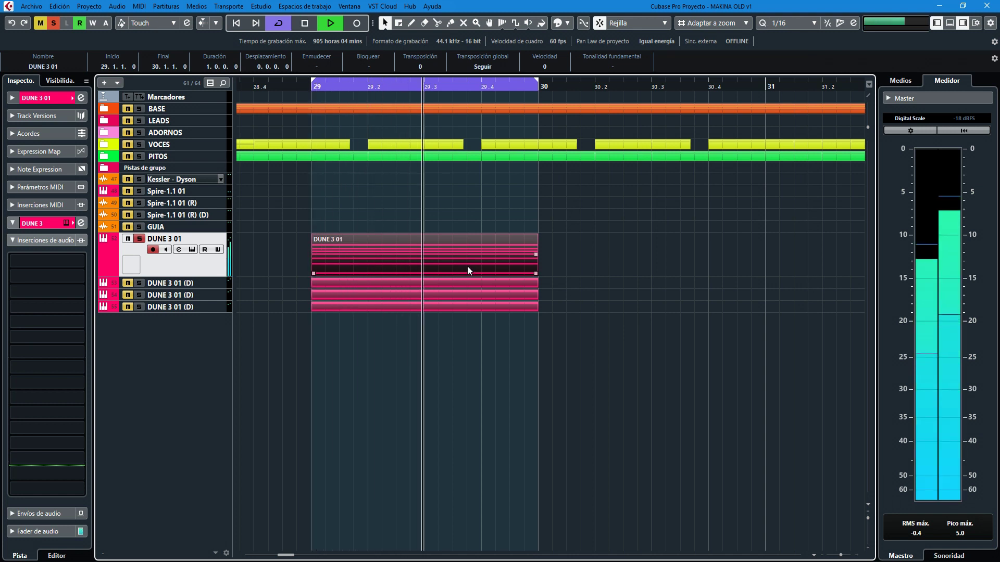
pyautogui.press('space')
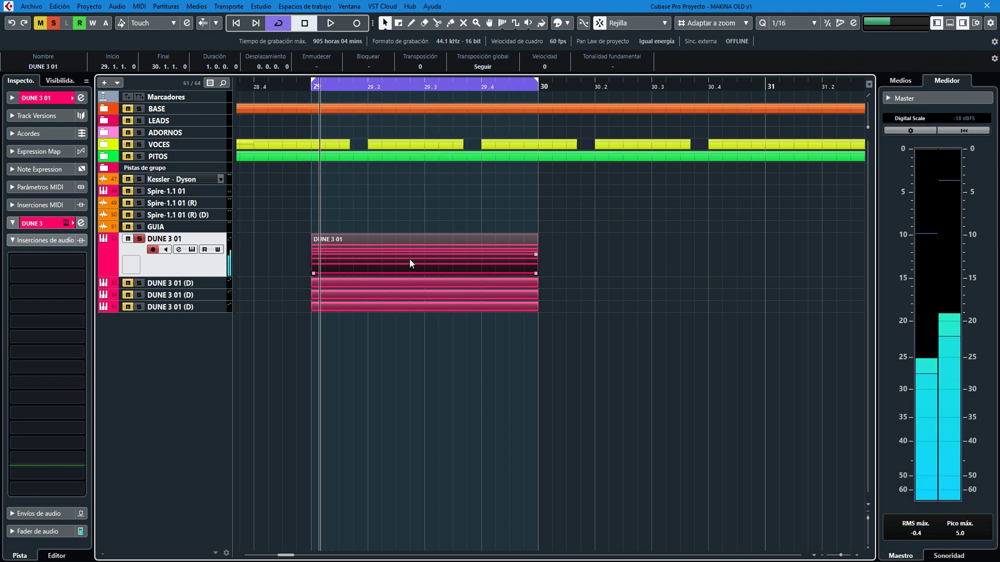
pyautogui.hotkey('ctrl', 'r')
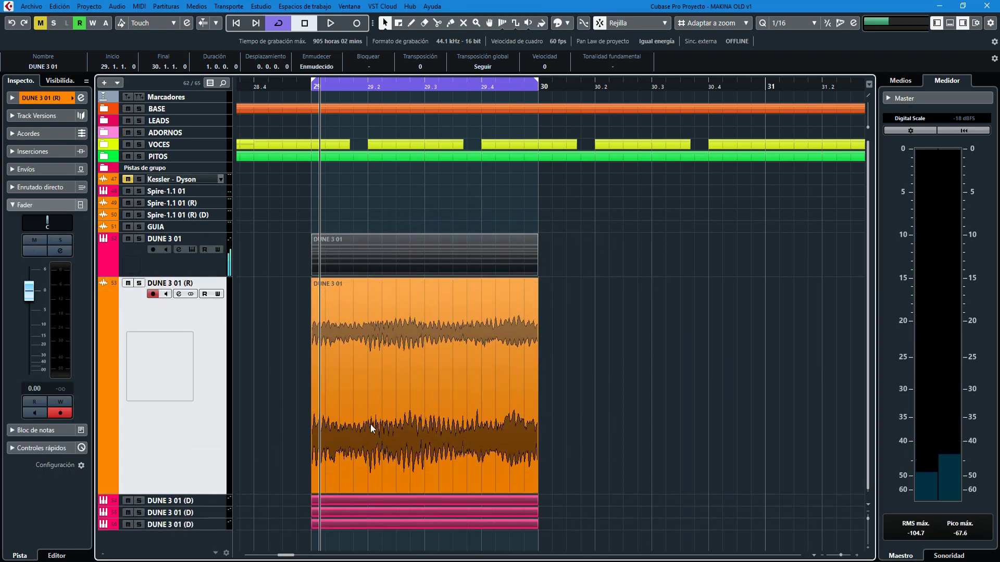
# Solo the rendered DUNE 3 01 (R) audio track, select its clip and play it back
pyautogui.click(139, 283)
pyautogui.click(411, 351)
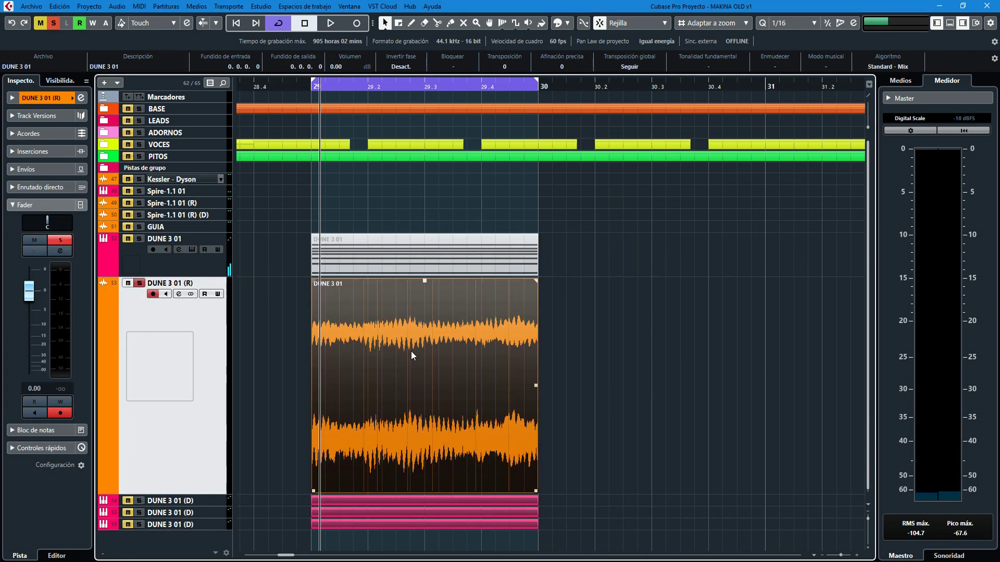
pyautogui.press('space')
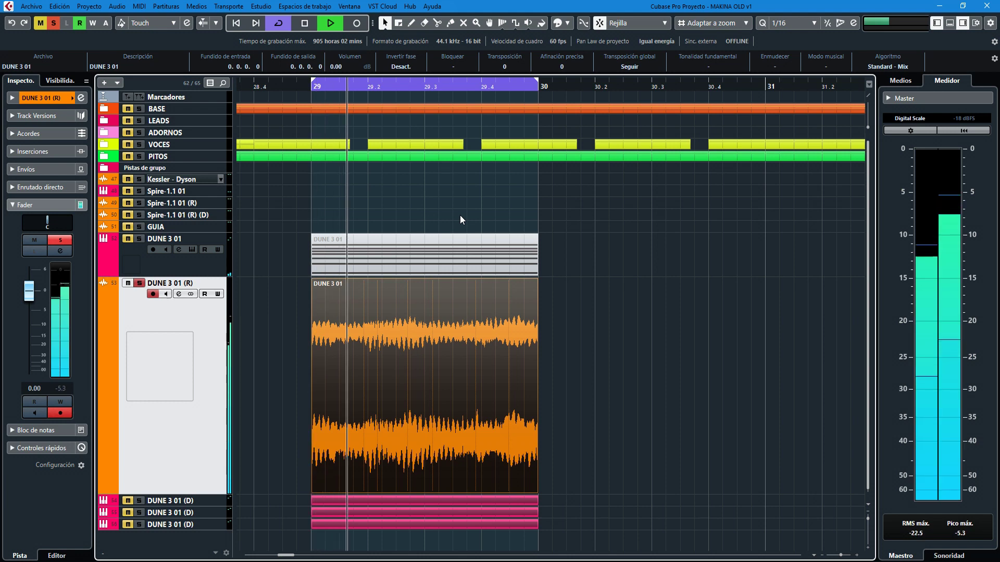
pyautogui.press('space')
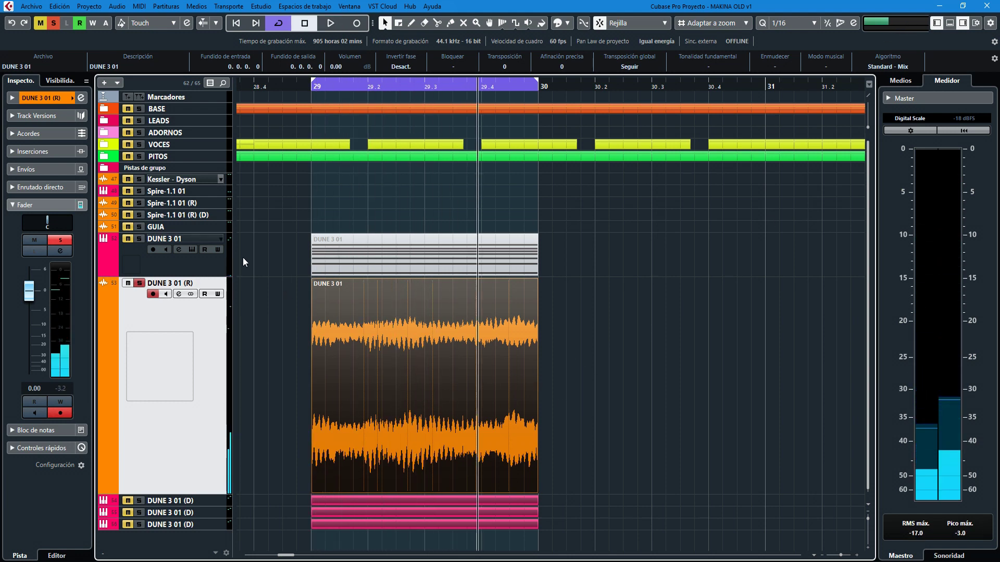
# Check the channel settings of the original DUNE 3 01 instrument track, close them and reselect the rendered audio track
pyautogui.click(295, 275)
pyautogui.press('e')
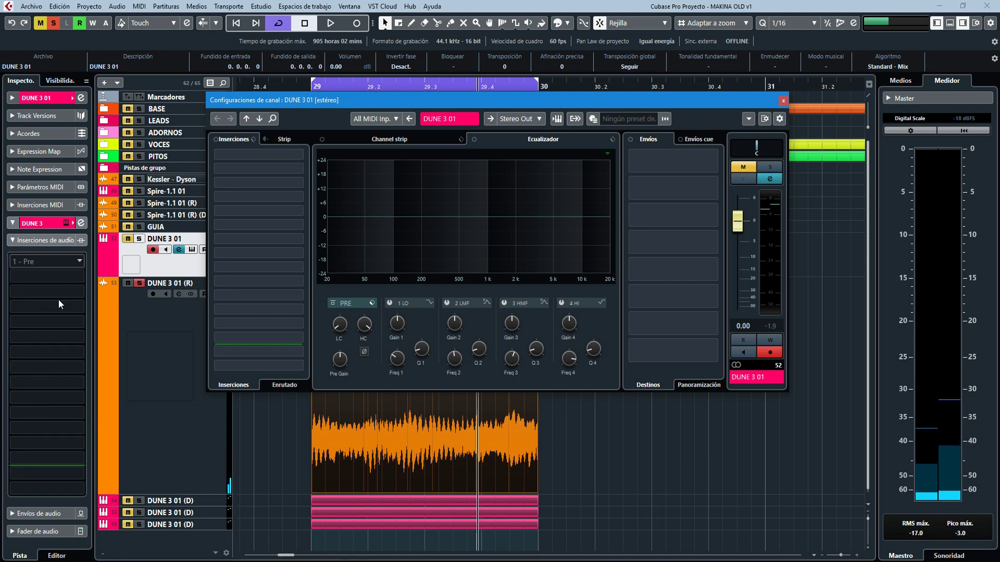
pyautogui.click(783, 100)
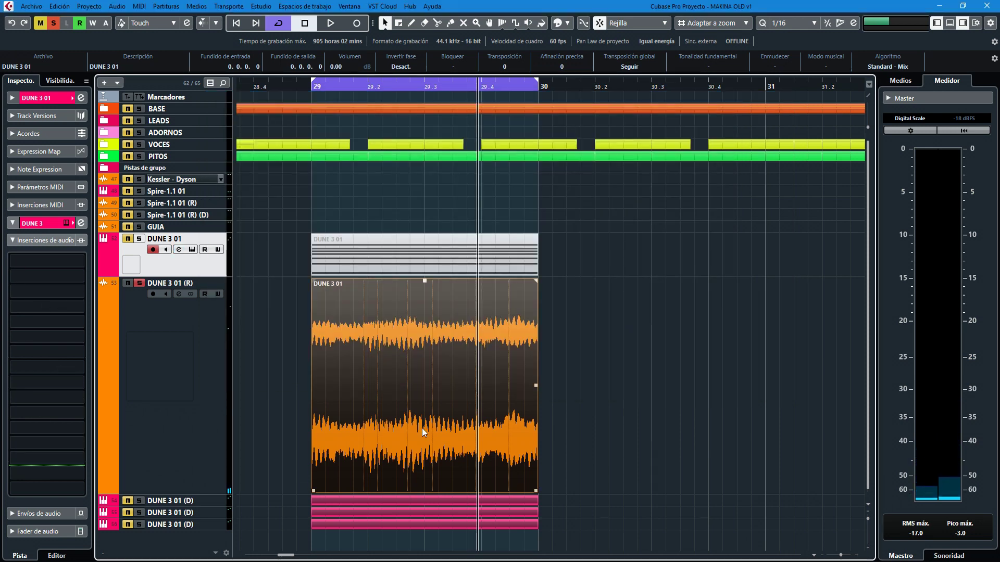
pyautogui.click(207, 374)
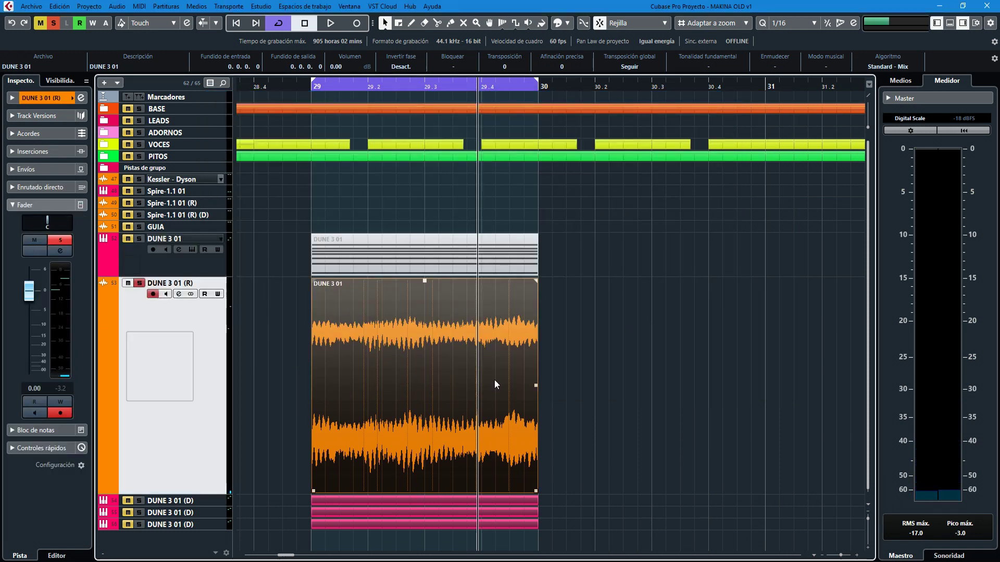
# Try moving the rendered audio clip to bar 30, and return it to bar 29
pyautogui.press('Delete')
pyautogui.moveTo(433, 401); pyautogui.dragTo(580, 396)
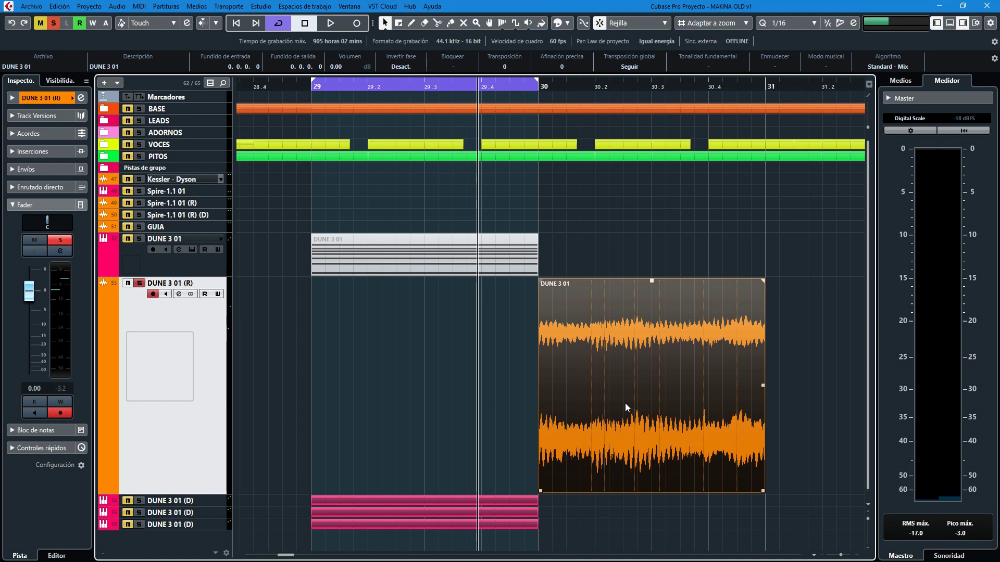
pyautogui.moveTo(636, 381); pyautogui.dragTo(423, 330)
# Shrink the original DUNE 3 01 track to compact height and resize the DUNE 3 01 (R) track to a medium height
pyautogui.scroll(-2, 495, 385)
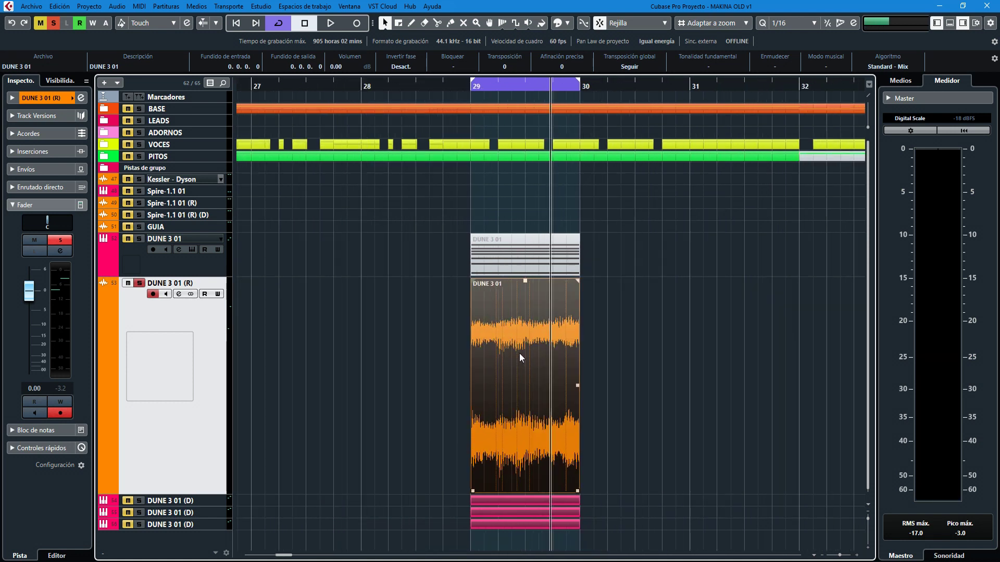
pyautogui.press('z')
pyautogui.press('z')
pyautogui.press('z')
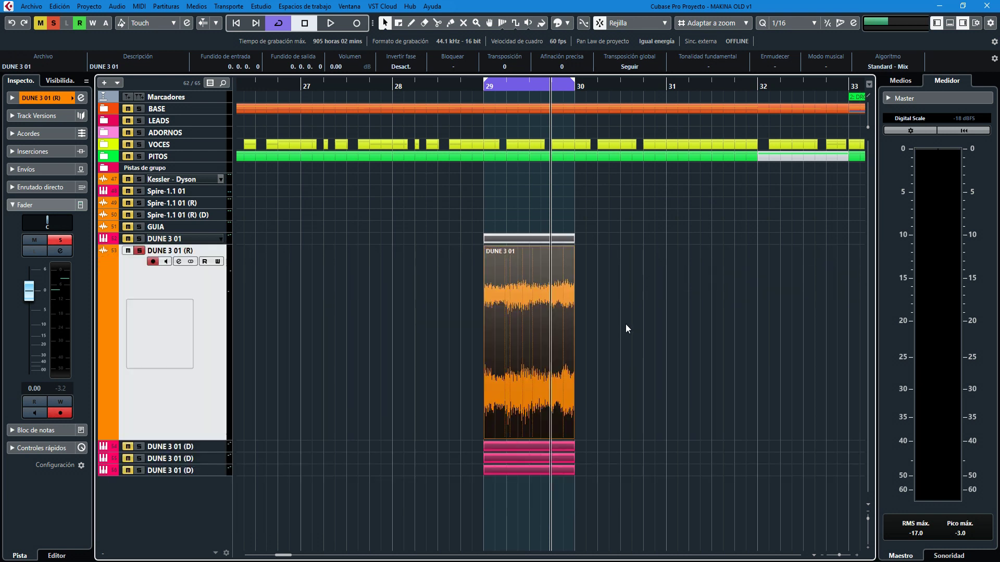
pyautogui.moveTo(212, 257); pyautogui.dragTo(246, 355)
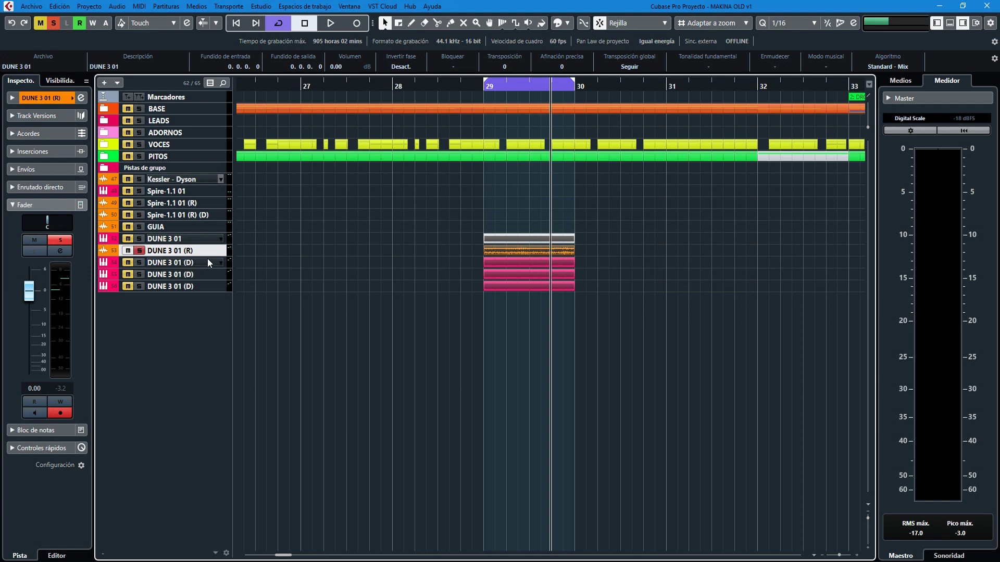
pyautogui.moveTo(207, 257); pyautogui.dragTo(203, 387)
# Place the playback cursor just before bar 29 and examine the rendered clip's waveform at wider and closer zoom levels
pyautogui.moveTo(481, 87); pyautogui.dragTo(479, 103)
pyautogui.press('g')
pyautogui.press('g')
pyautogui.press('g')
pyautogui.press('g')
pyautogui.scroll(-3, 631, 323)
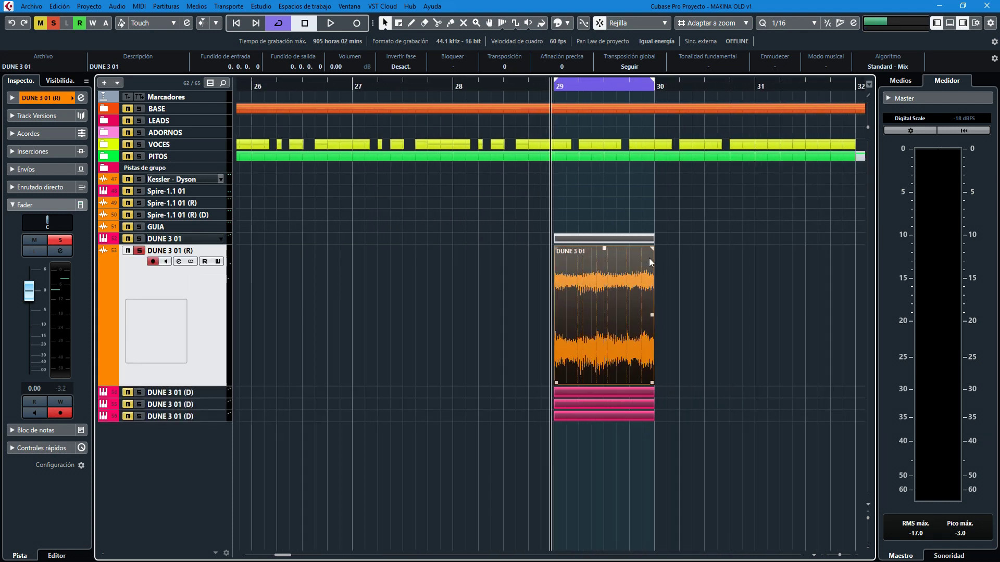
pyautogui.scroll(4, 661, 328)
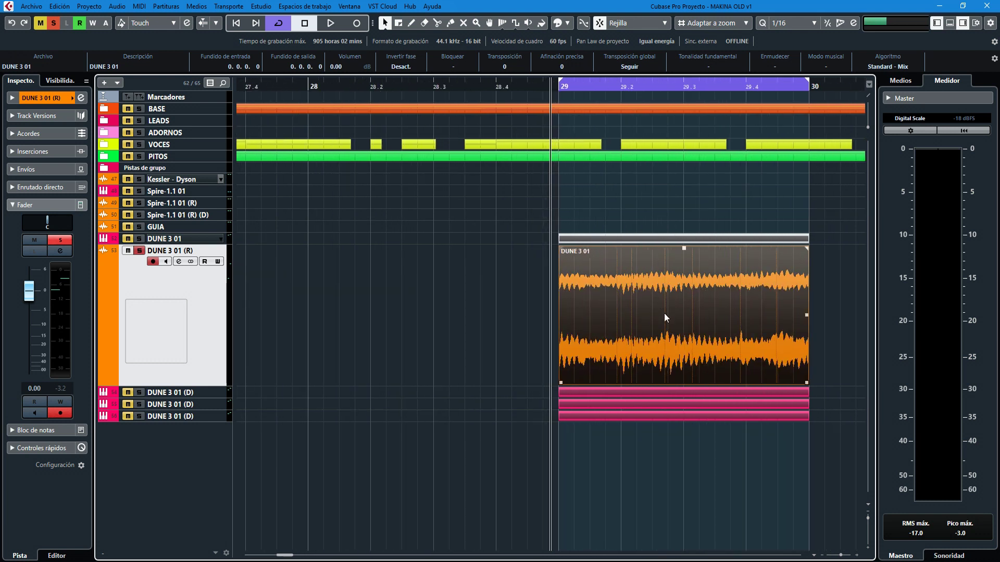
pyautogui.press('g')
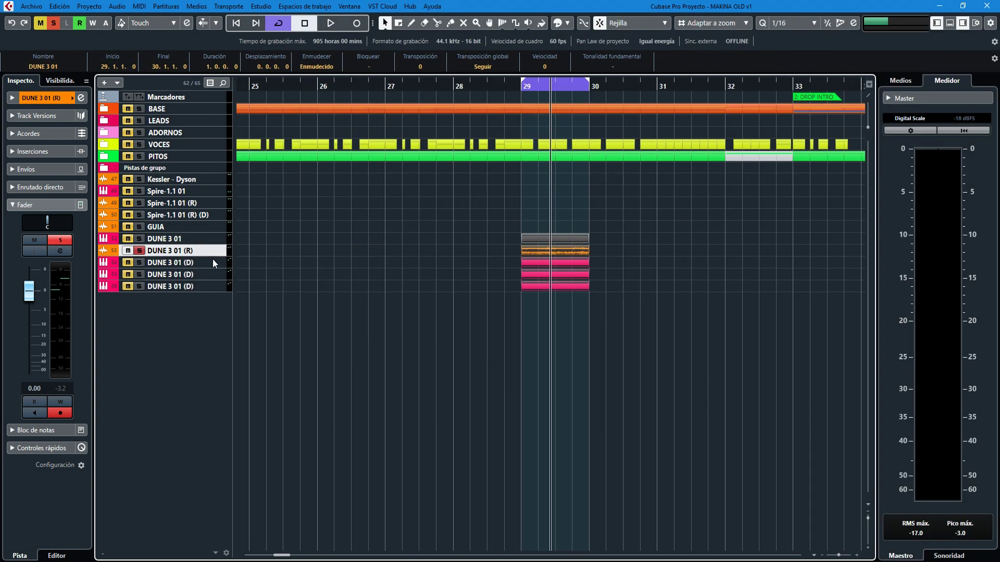
# Enlarge the compact DUNE 3 01 (R) track and place the playback cursor at the start of bar 29
pyautogui.moveTo(212, 257); pyautogui.dragTo(208, 374)
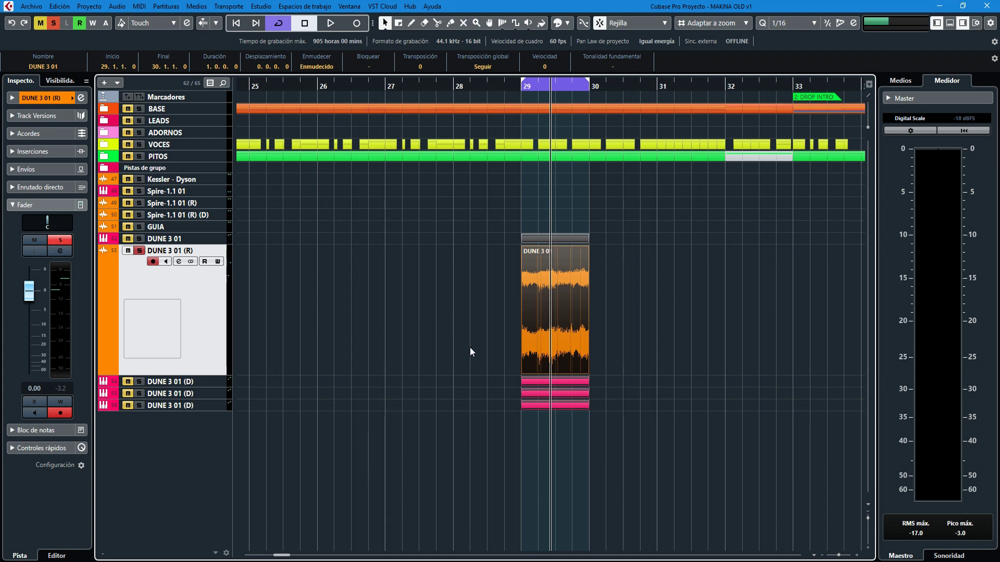
pyautogui.moveTo(519, 87)
pyautogui.mouseDown()
pyautogui.moveTo(516, 106)
pyautogui.moveTo(509, 81)
pyautogui.mouseUp()
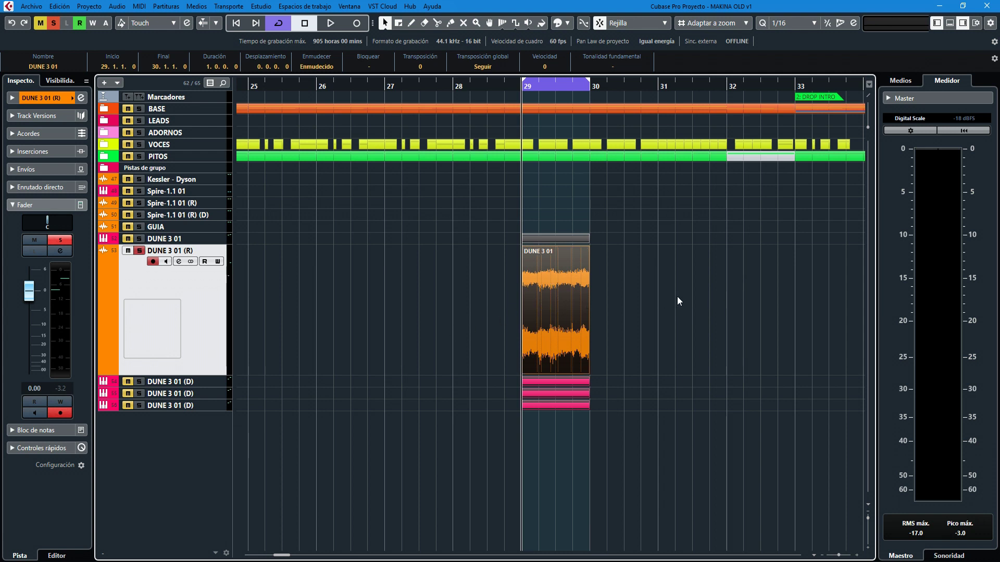
pyautogui.press('h')
pyautogui.press('h')
pyautogui.press('h')
pyautogui.press('h')
pyautogui.press('h')
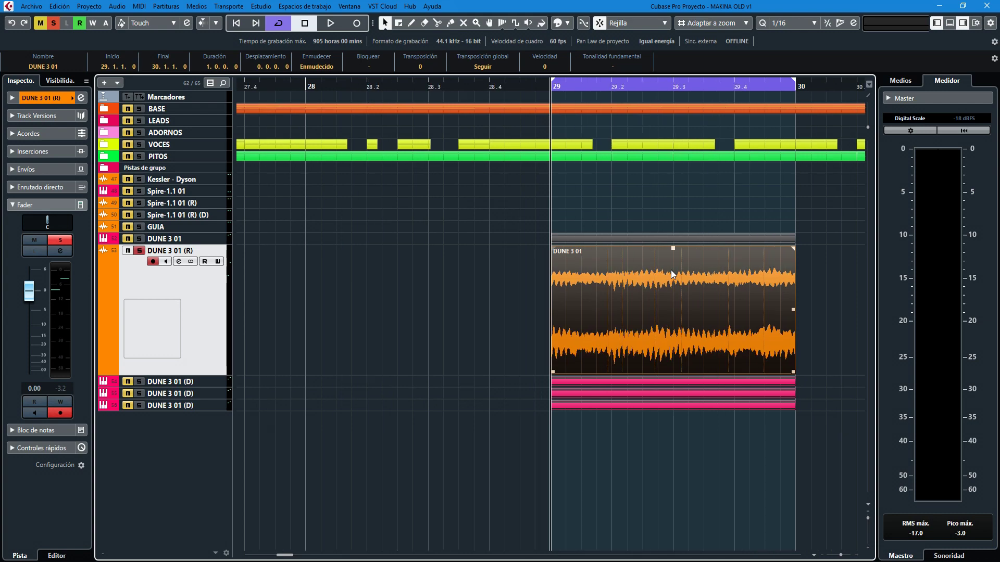
pyautogui.press('h')
pyautogui.press('h')
pyautogui.press('g')
pyautogui.press('g')
pyautogui.press('g')
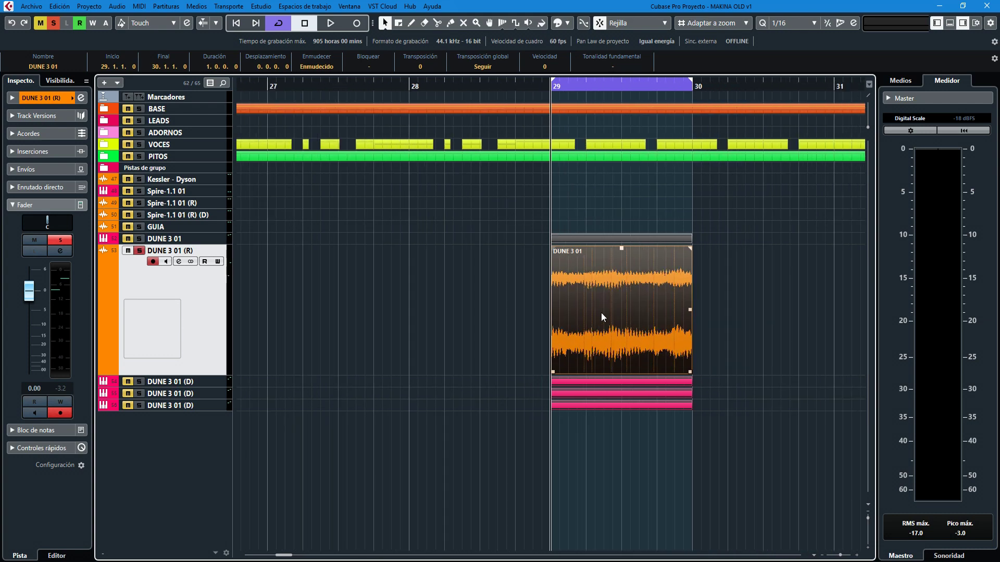